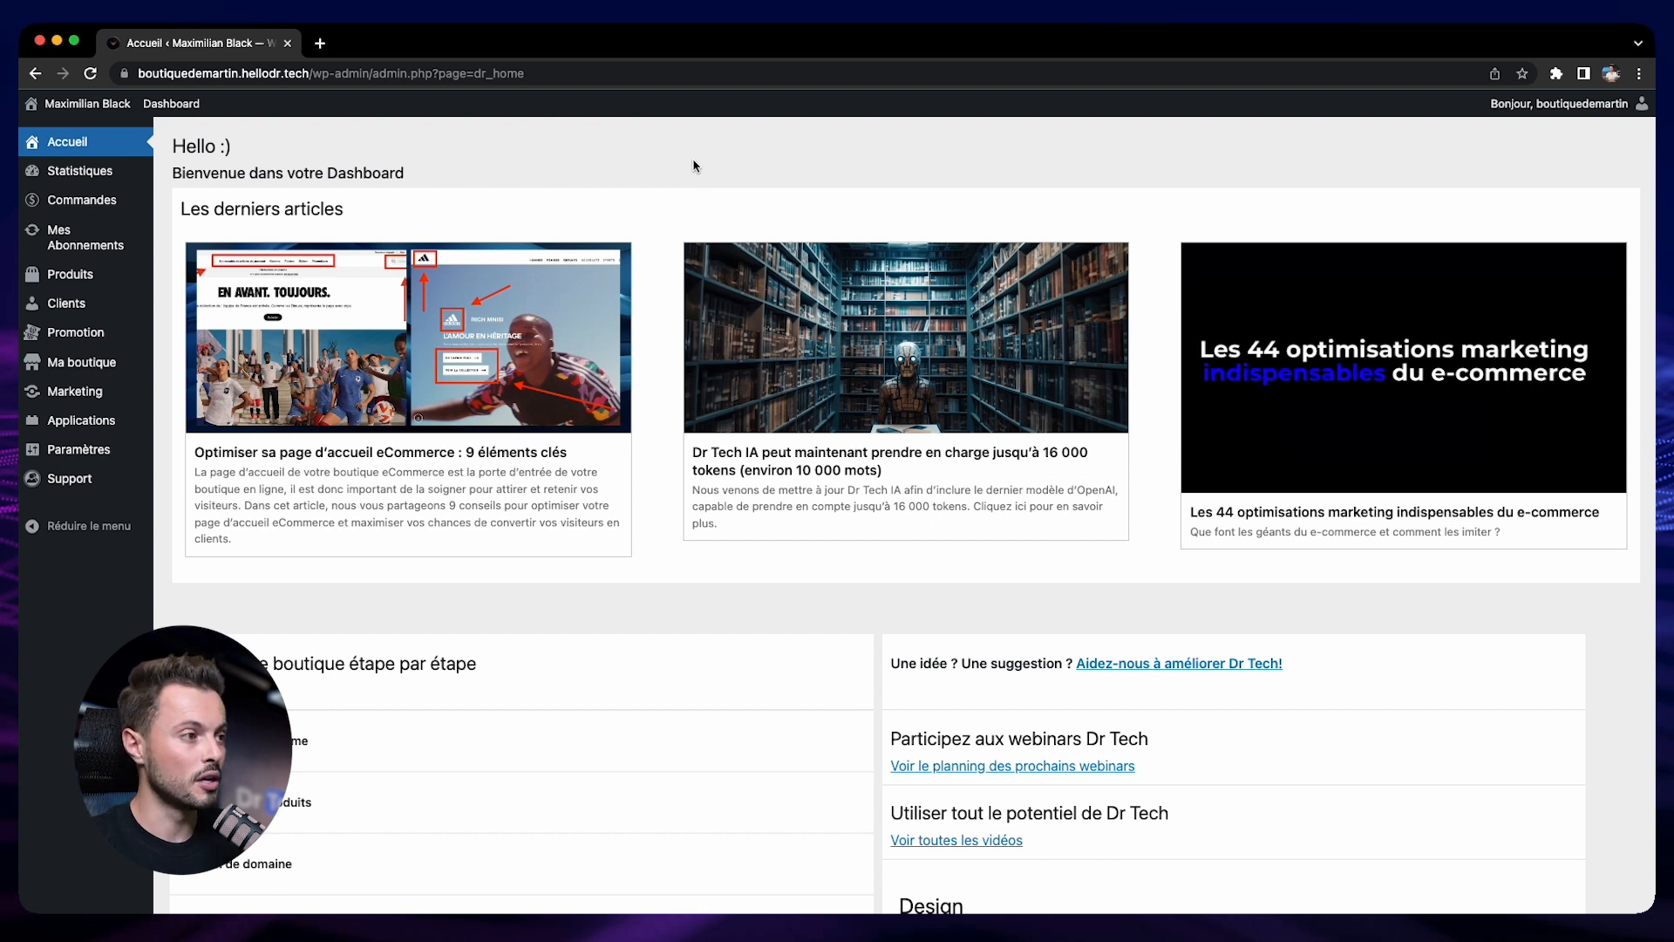
# Open the blog article "L'histoire des montres de luxe françaises" in a new tab and examine its full page layout
pyautogui.moveTo(96, 362)
pyautogui.click(215, 397)
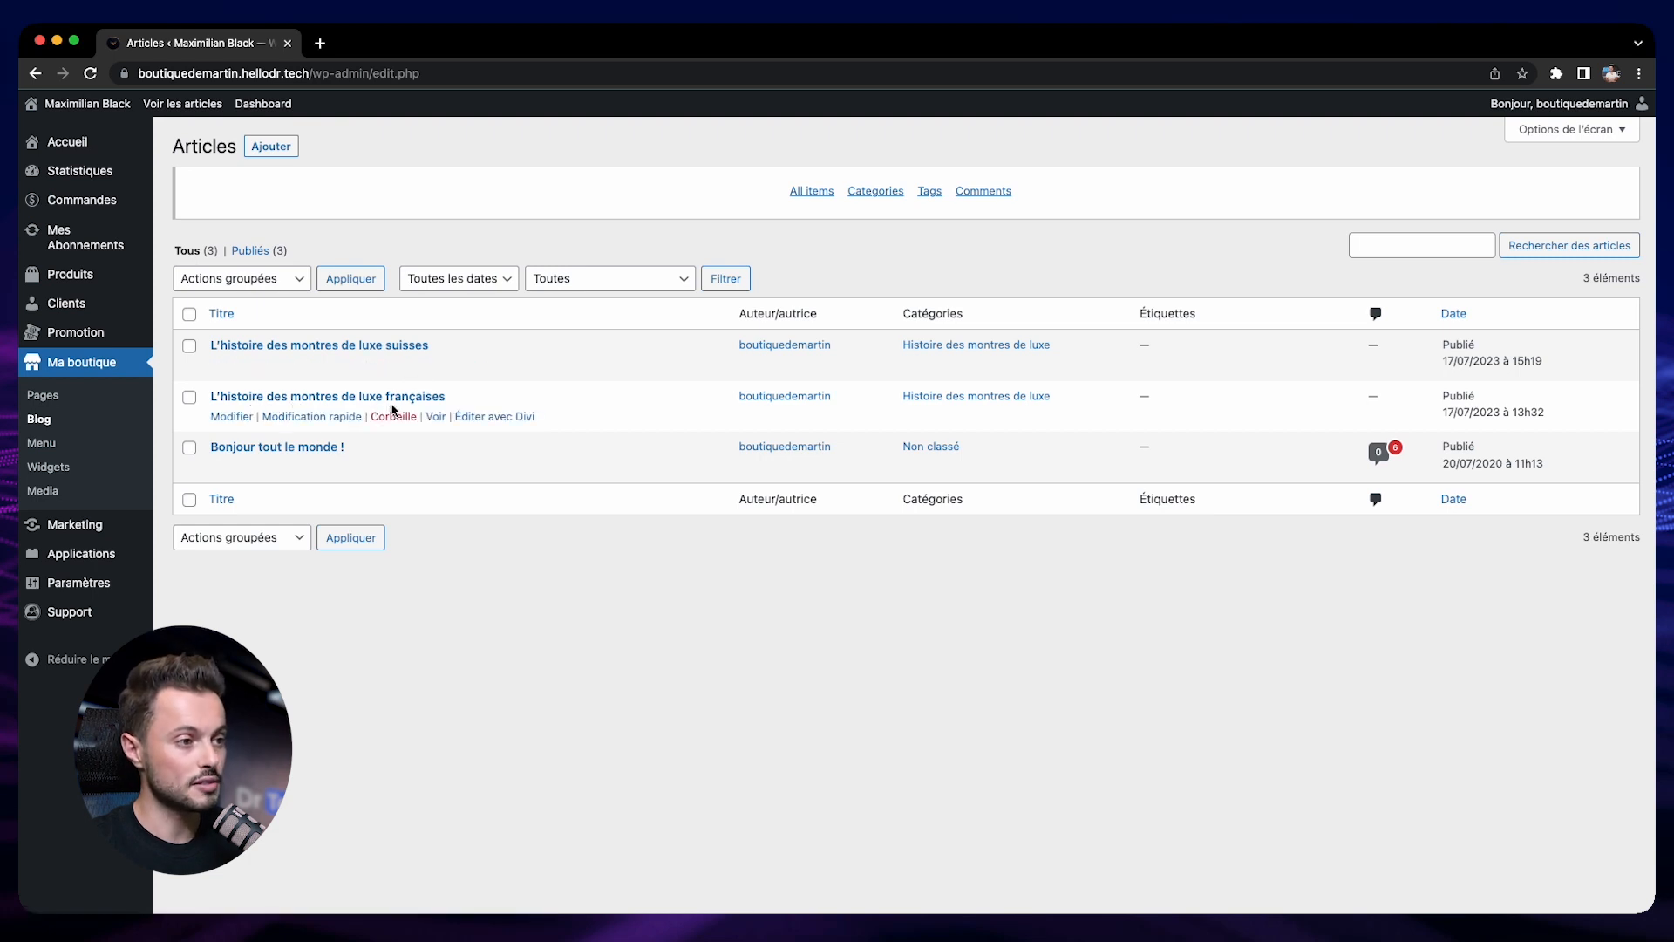
pyautogui.rightClick(435, 418)
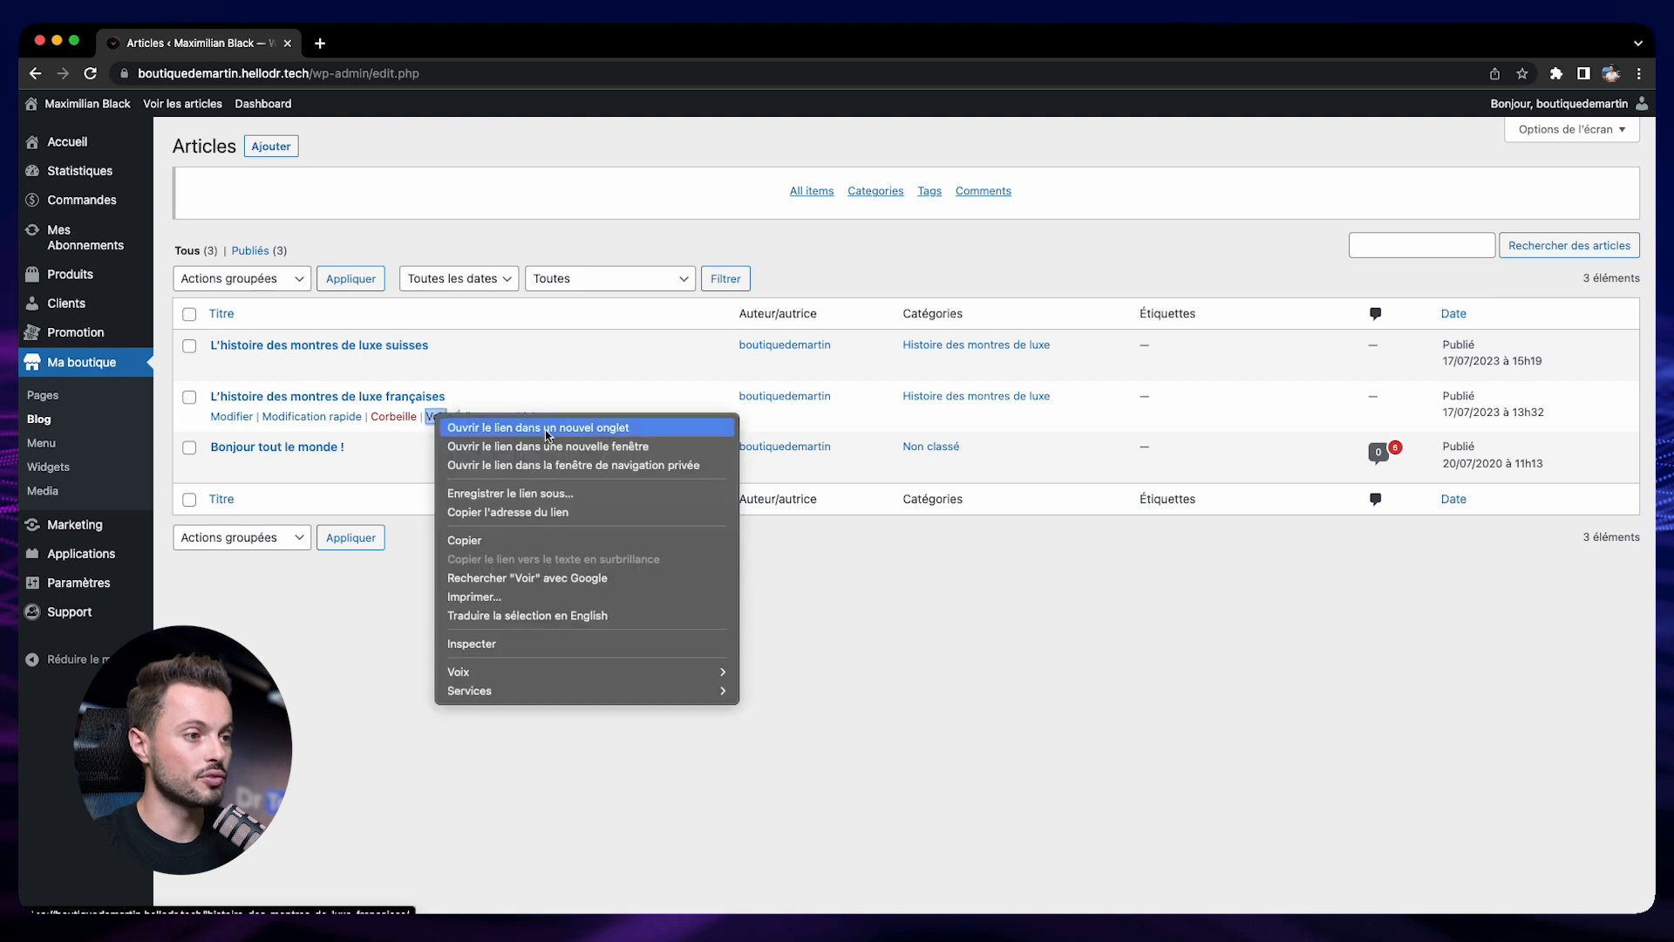
pyautogui.click(631, 429)
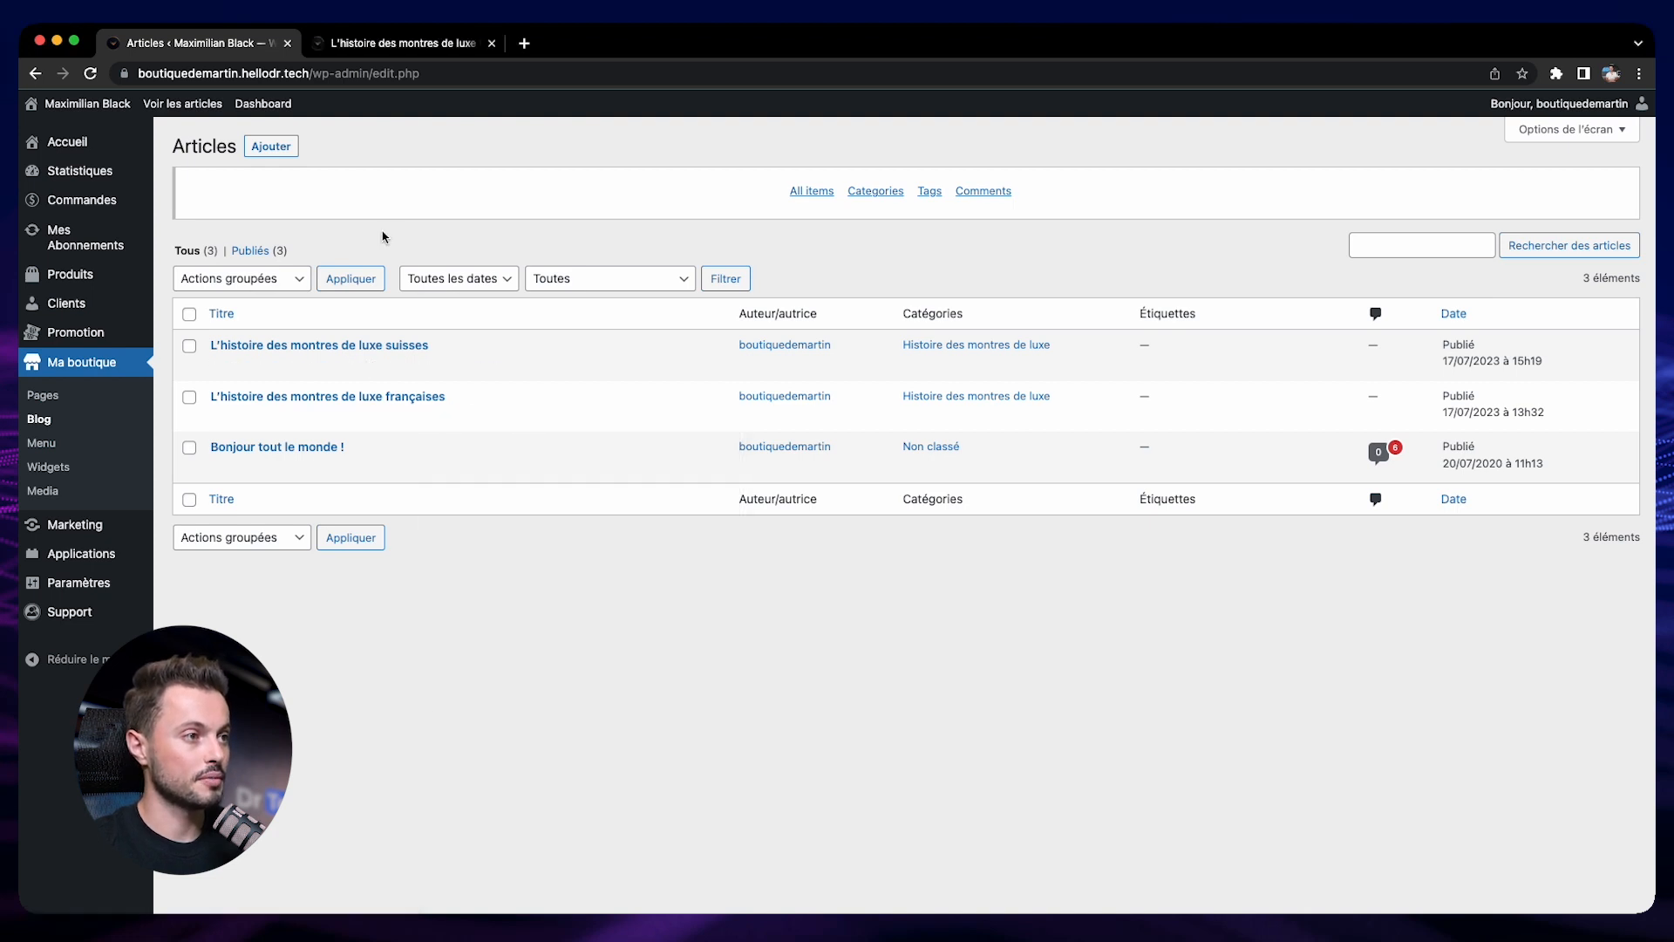
pyautogui.click(386, 44)
pyautogui.scroll(-5, 1127, 399)
pyautogui.scroll(-15, 1122, 400)
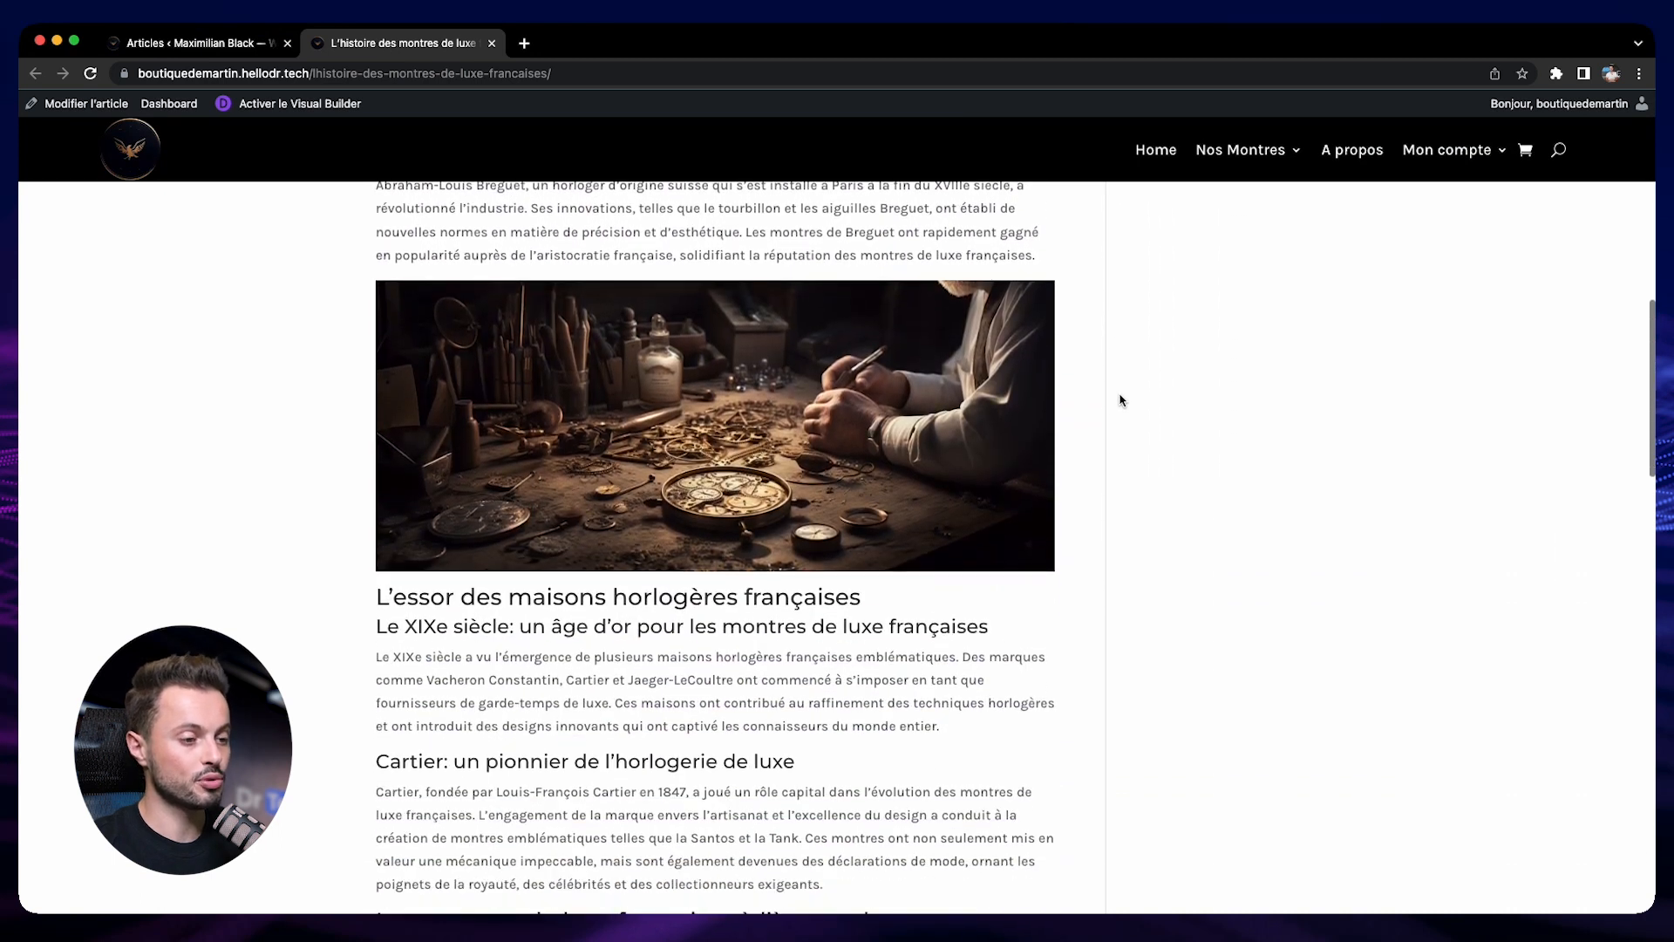
pyautogui.scroll(-15, 1102, 399)
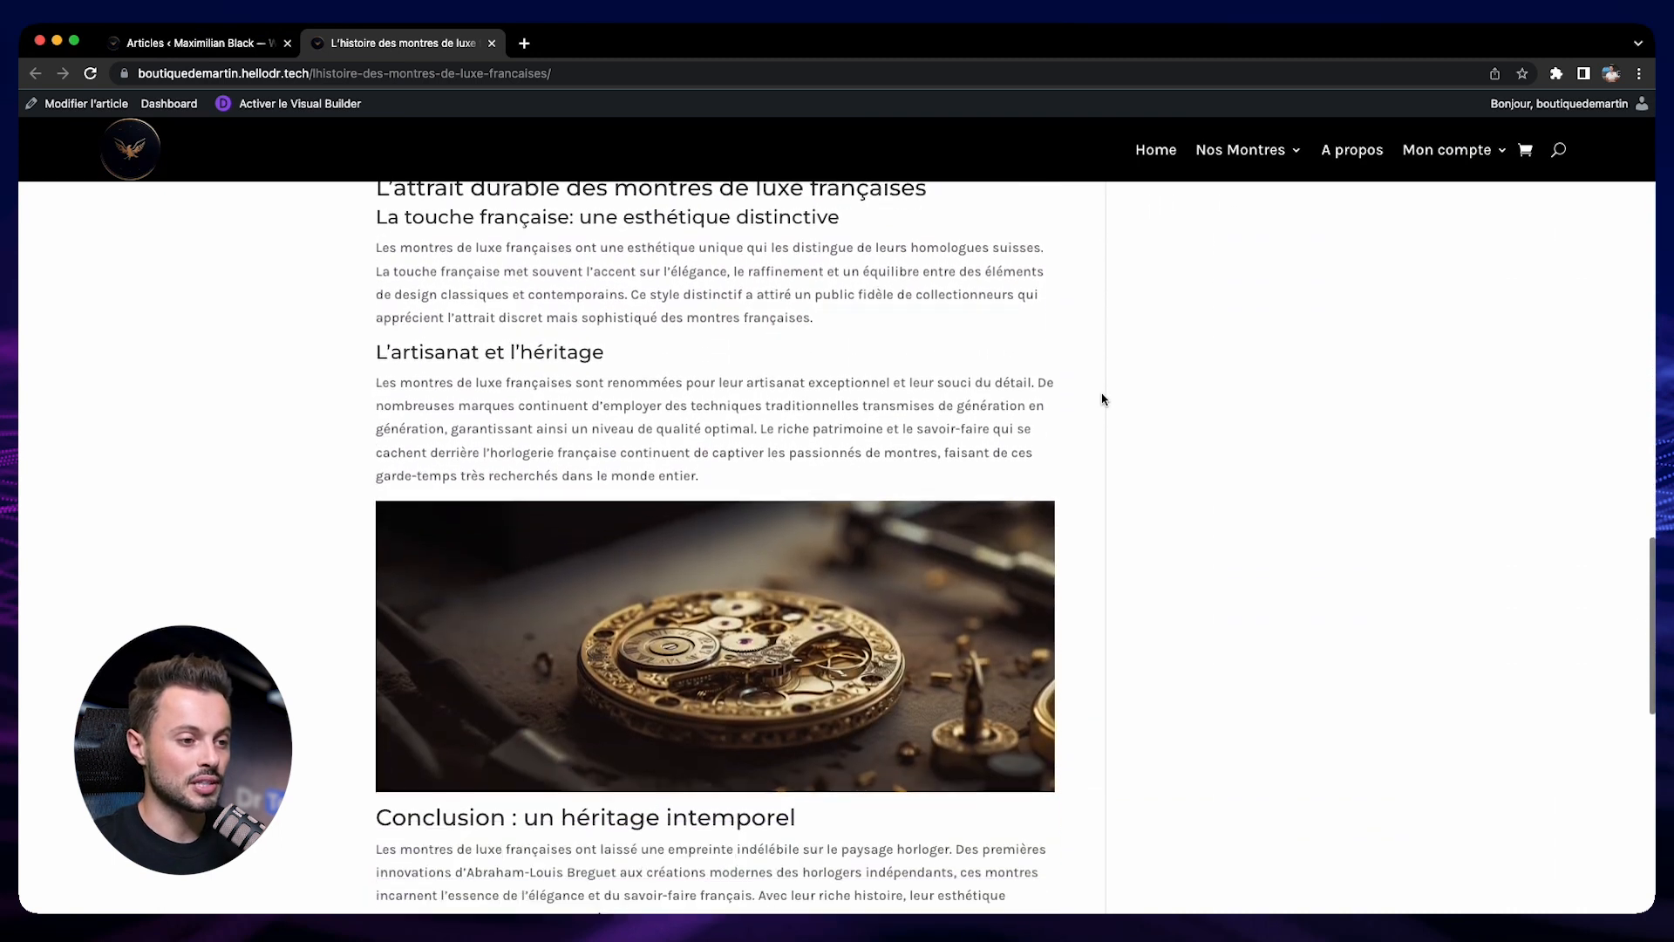
pyautogui.scroll(-3, 1102, 398)
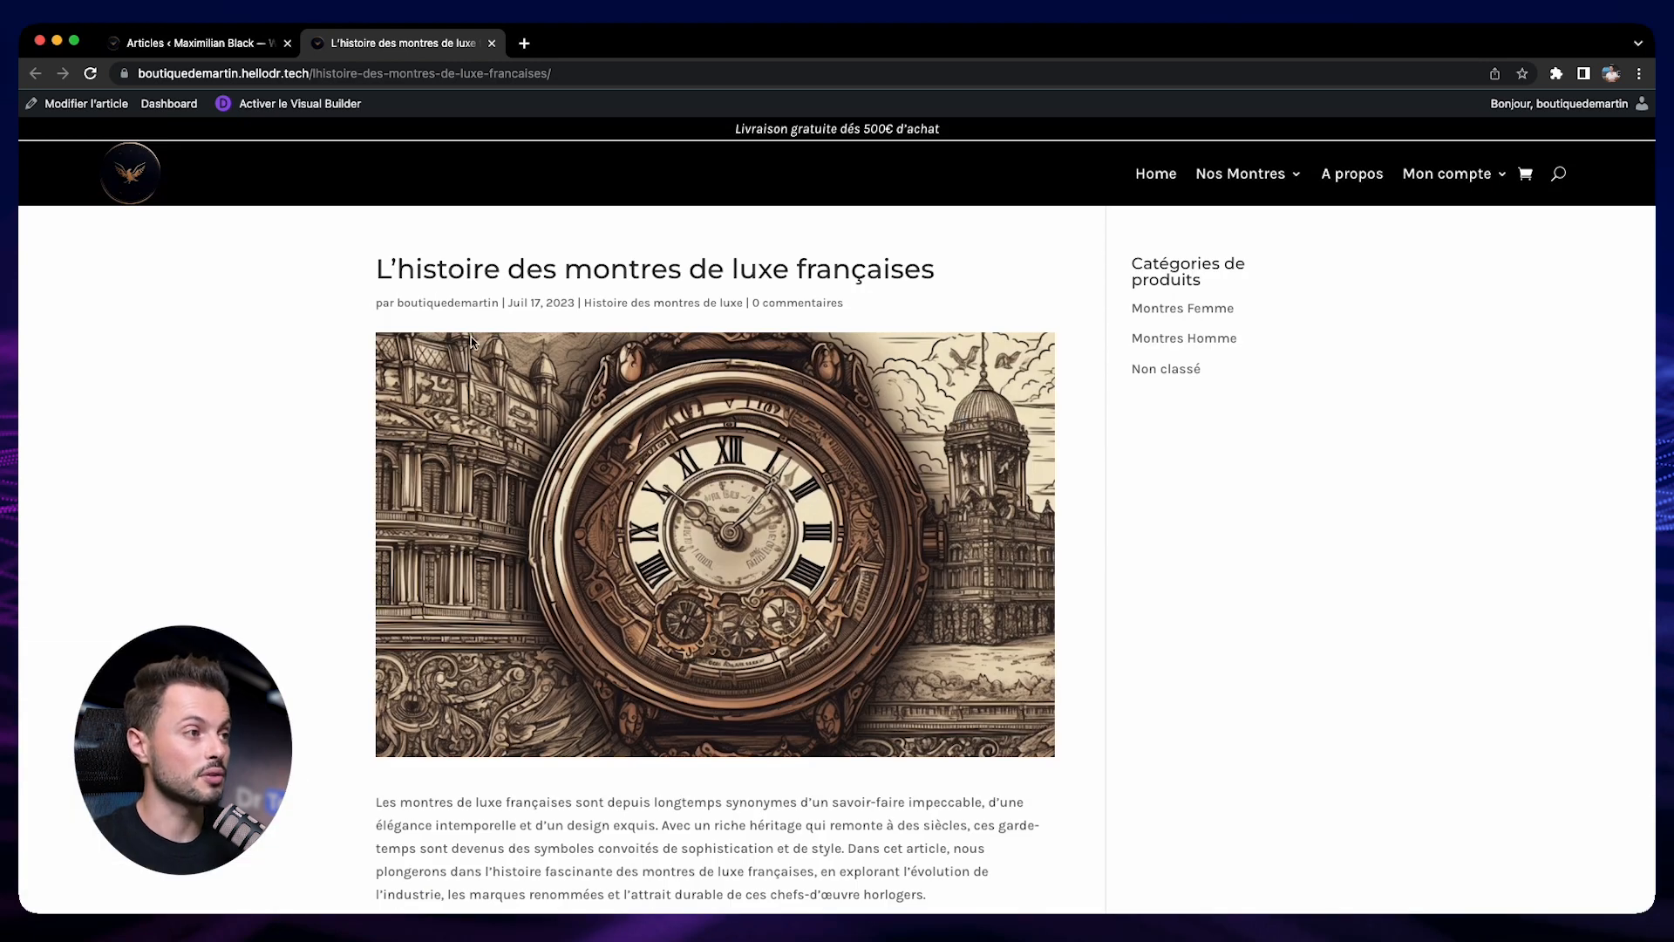
# Return to the dashboard and open the Divi Theme Builder from the shop's pages section
pyautogui.click(175, 43)
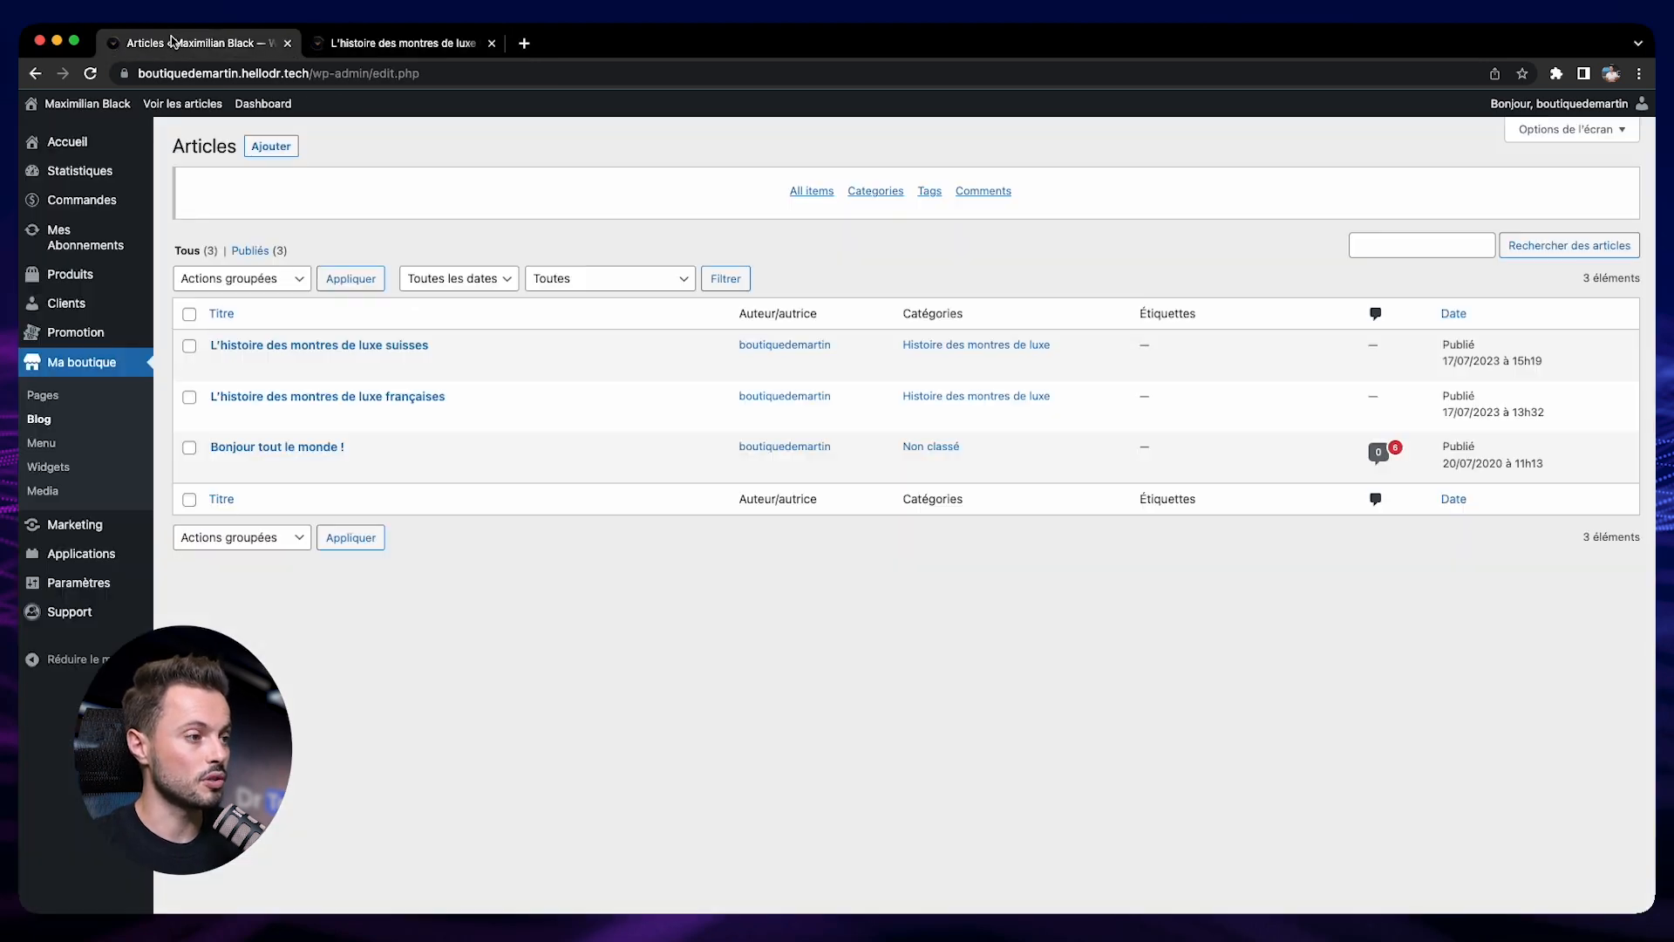
pyautogui.click(44, 394)
pyautogui.scroll(-3, 517, 726)
pyautogui.click(516, 727)
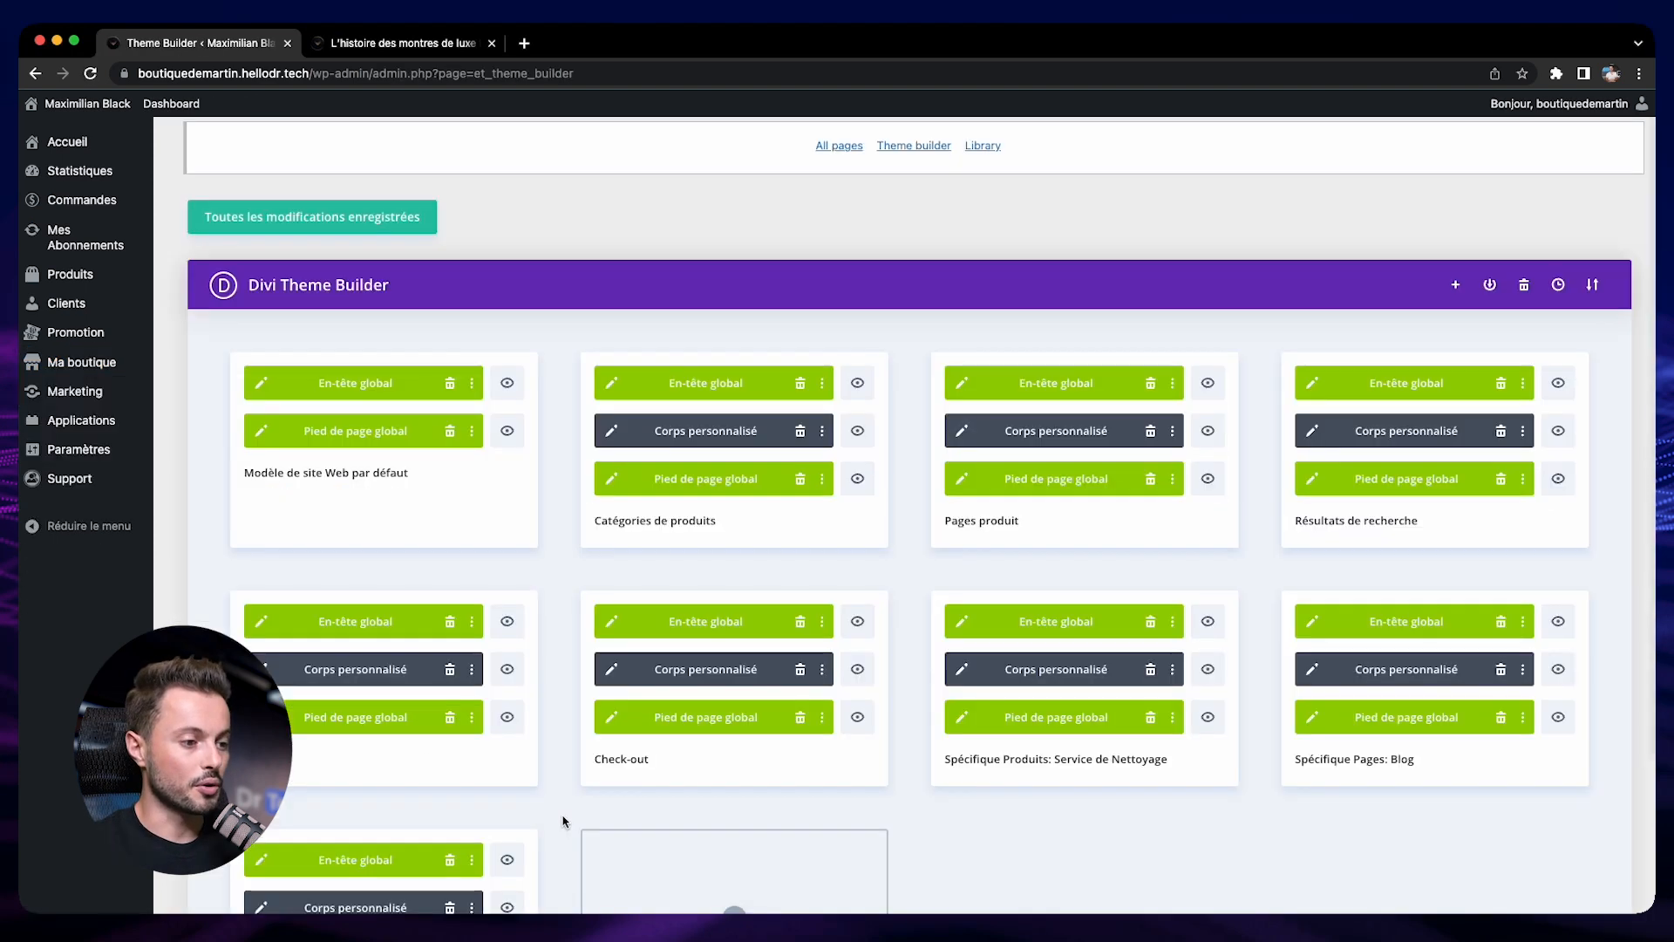
# Duplicate the "Toutes les Catégorie Pages" template and assign the copy to "Tous les Articles"
pyautogui.scroll(-3, 561, 820)
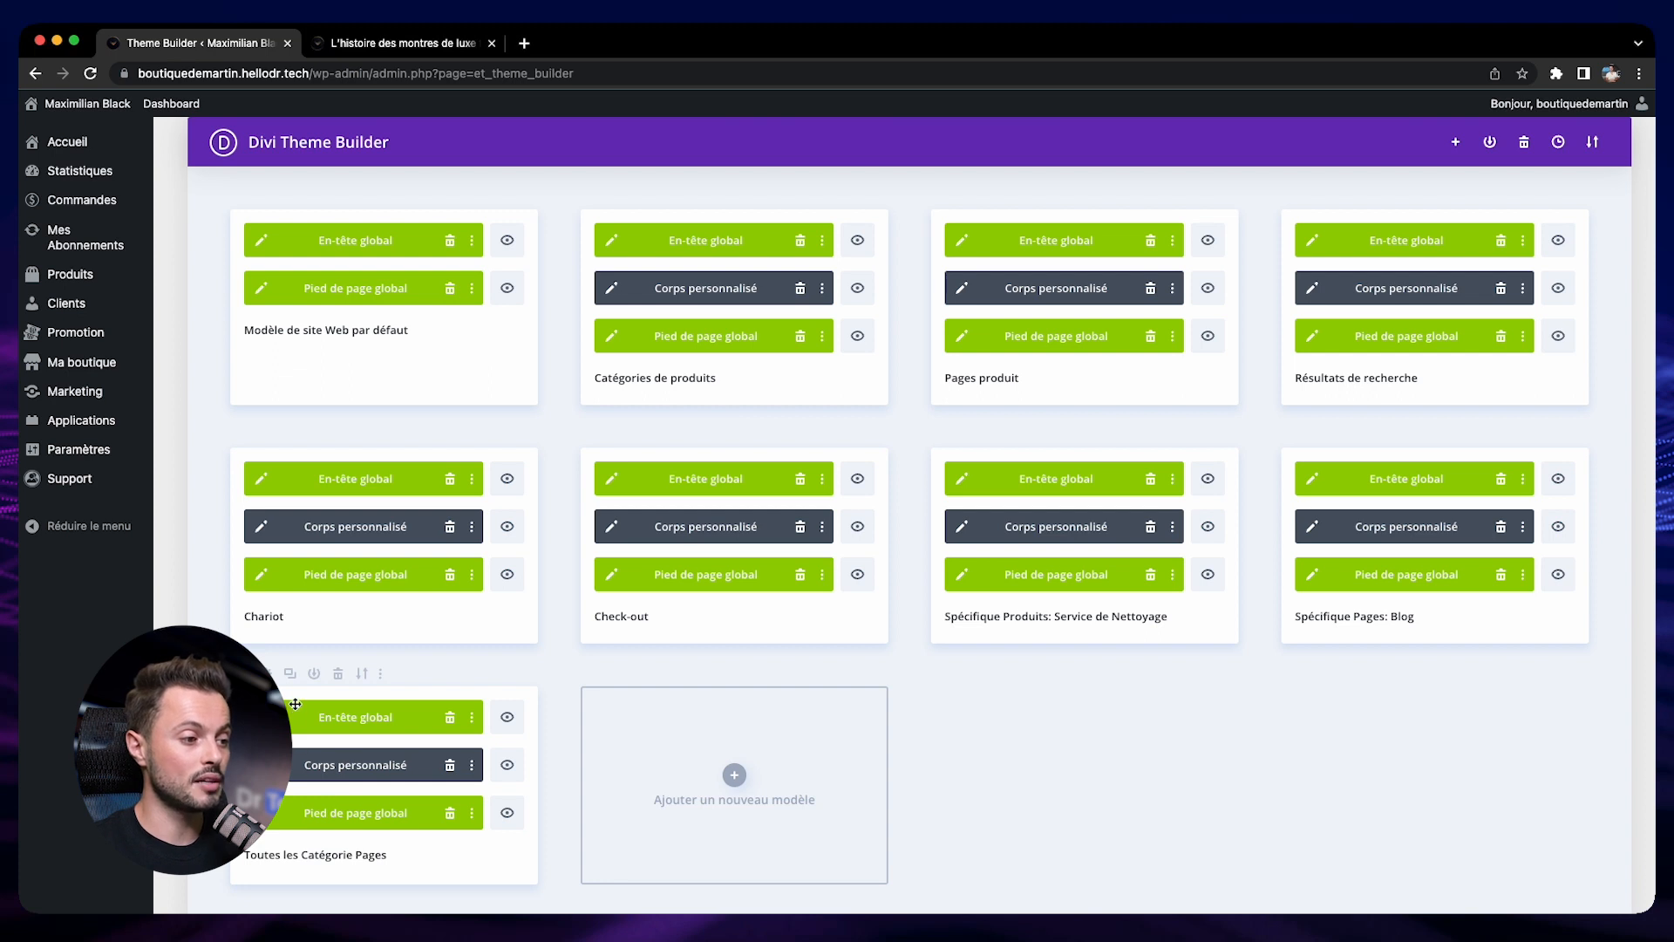
pyautogui.click(290, 677)
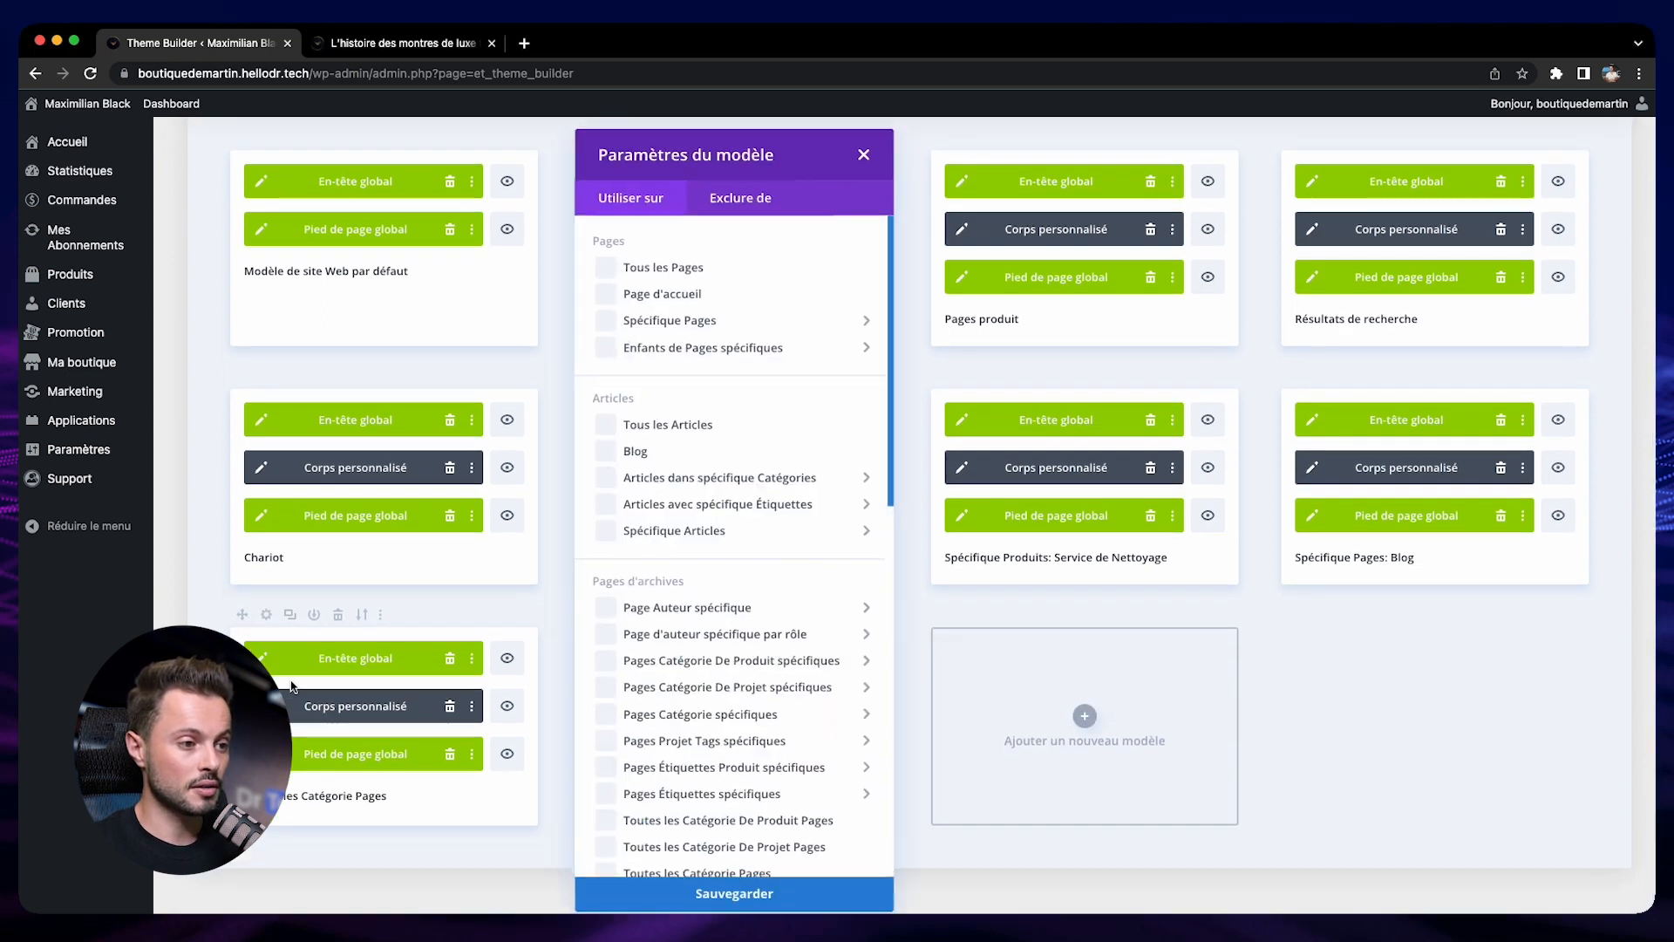
pyautogui.click(711, 429)
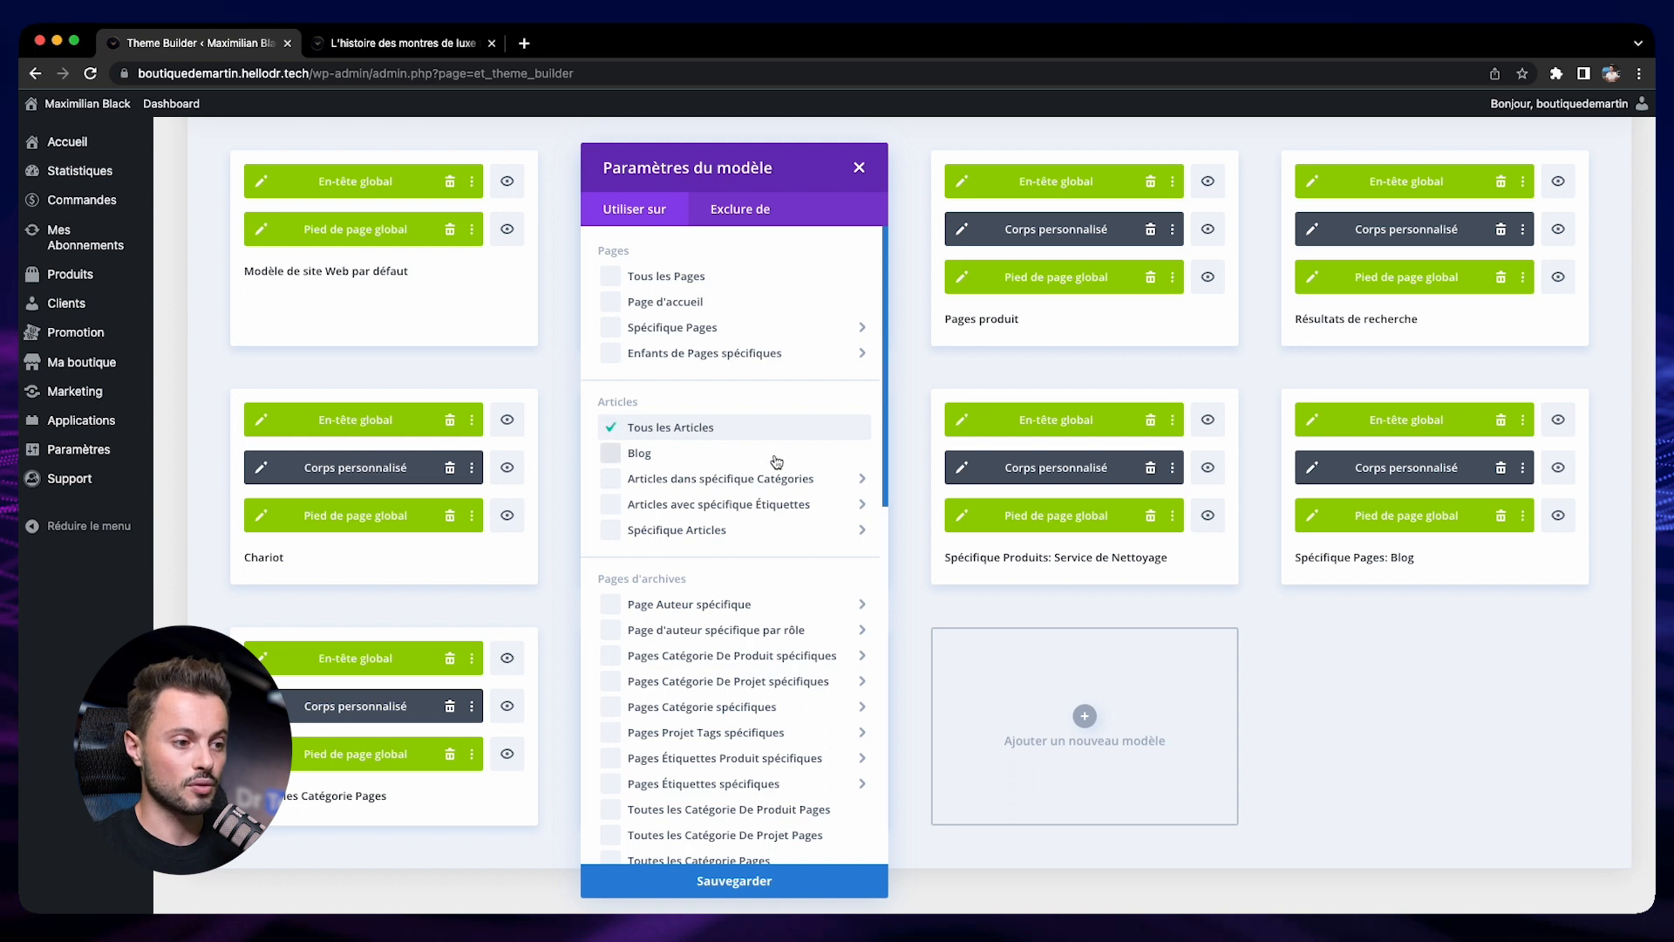
pyautogui.click(780, 885)
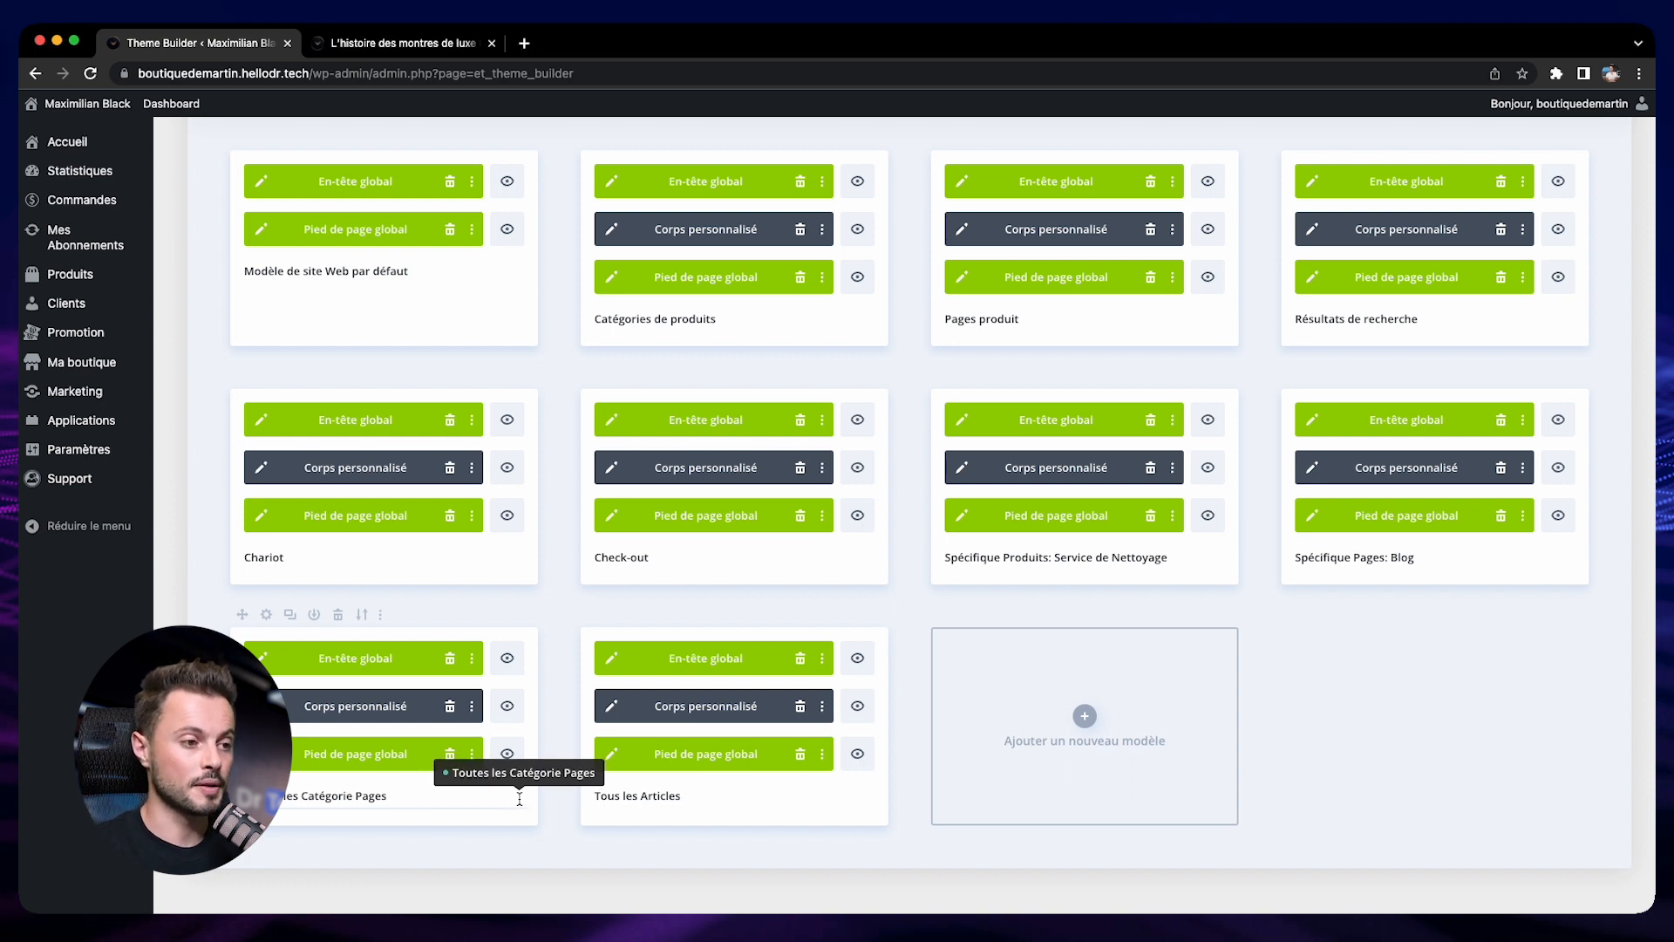
# Open the custom body of the "Tous les Articles" template for editing
pyautogui.scroll(3, 569, 729)
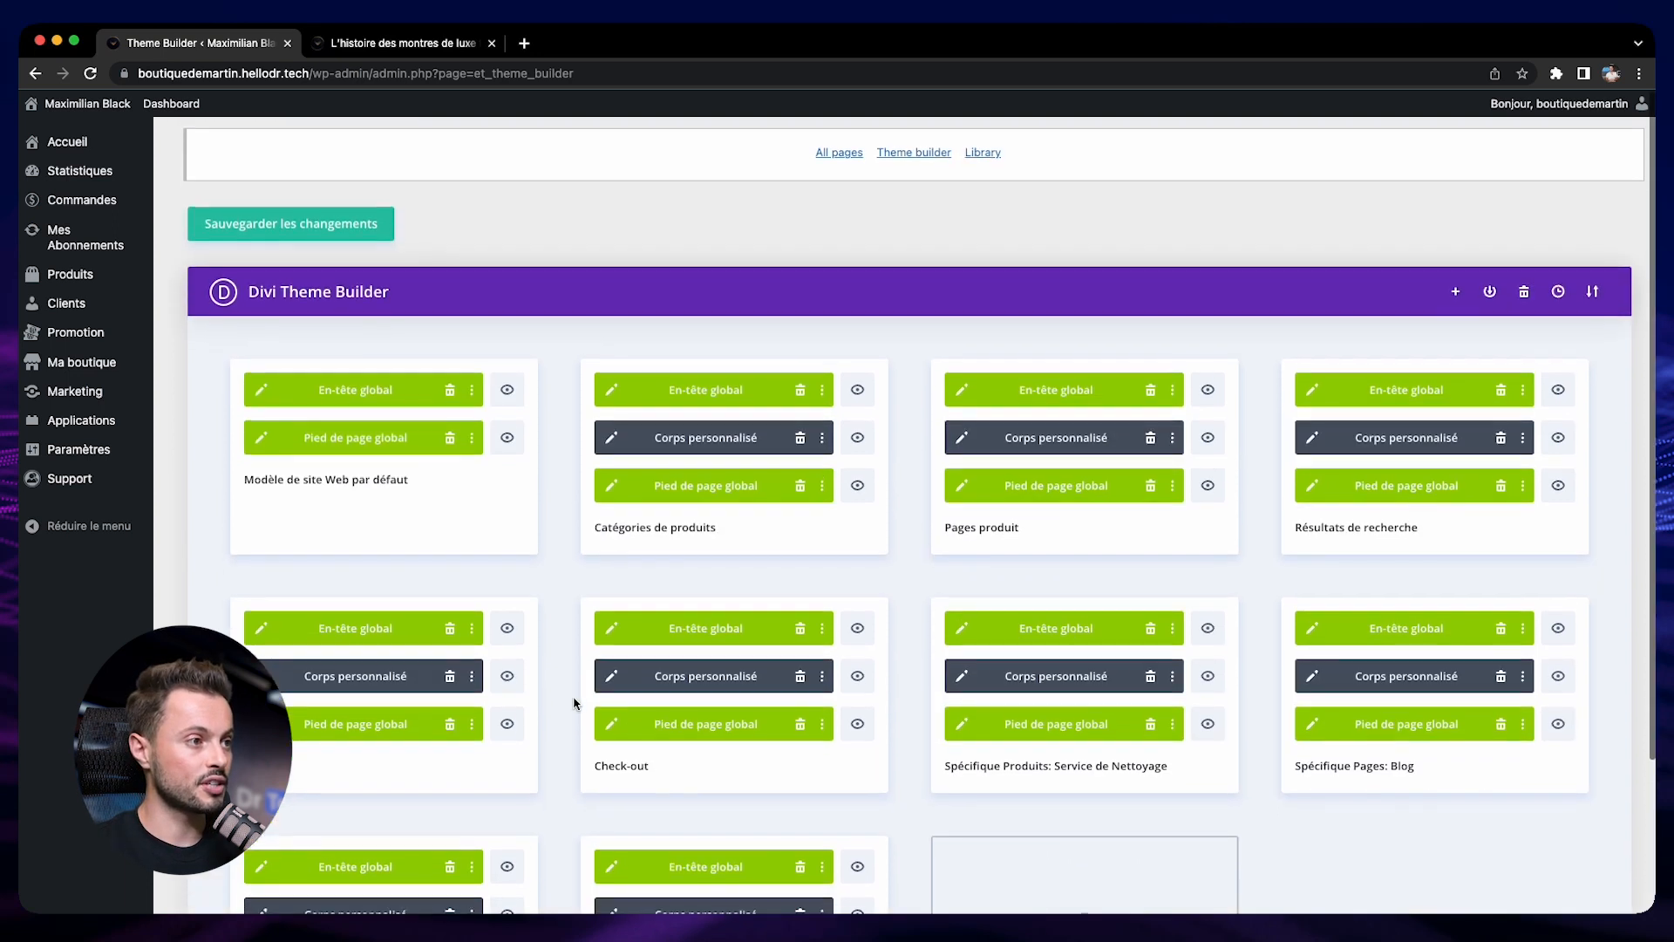
pyautogui.scroll(-3, 569, 235)
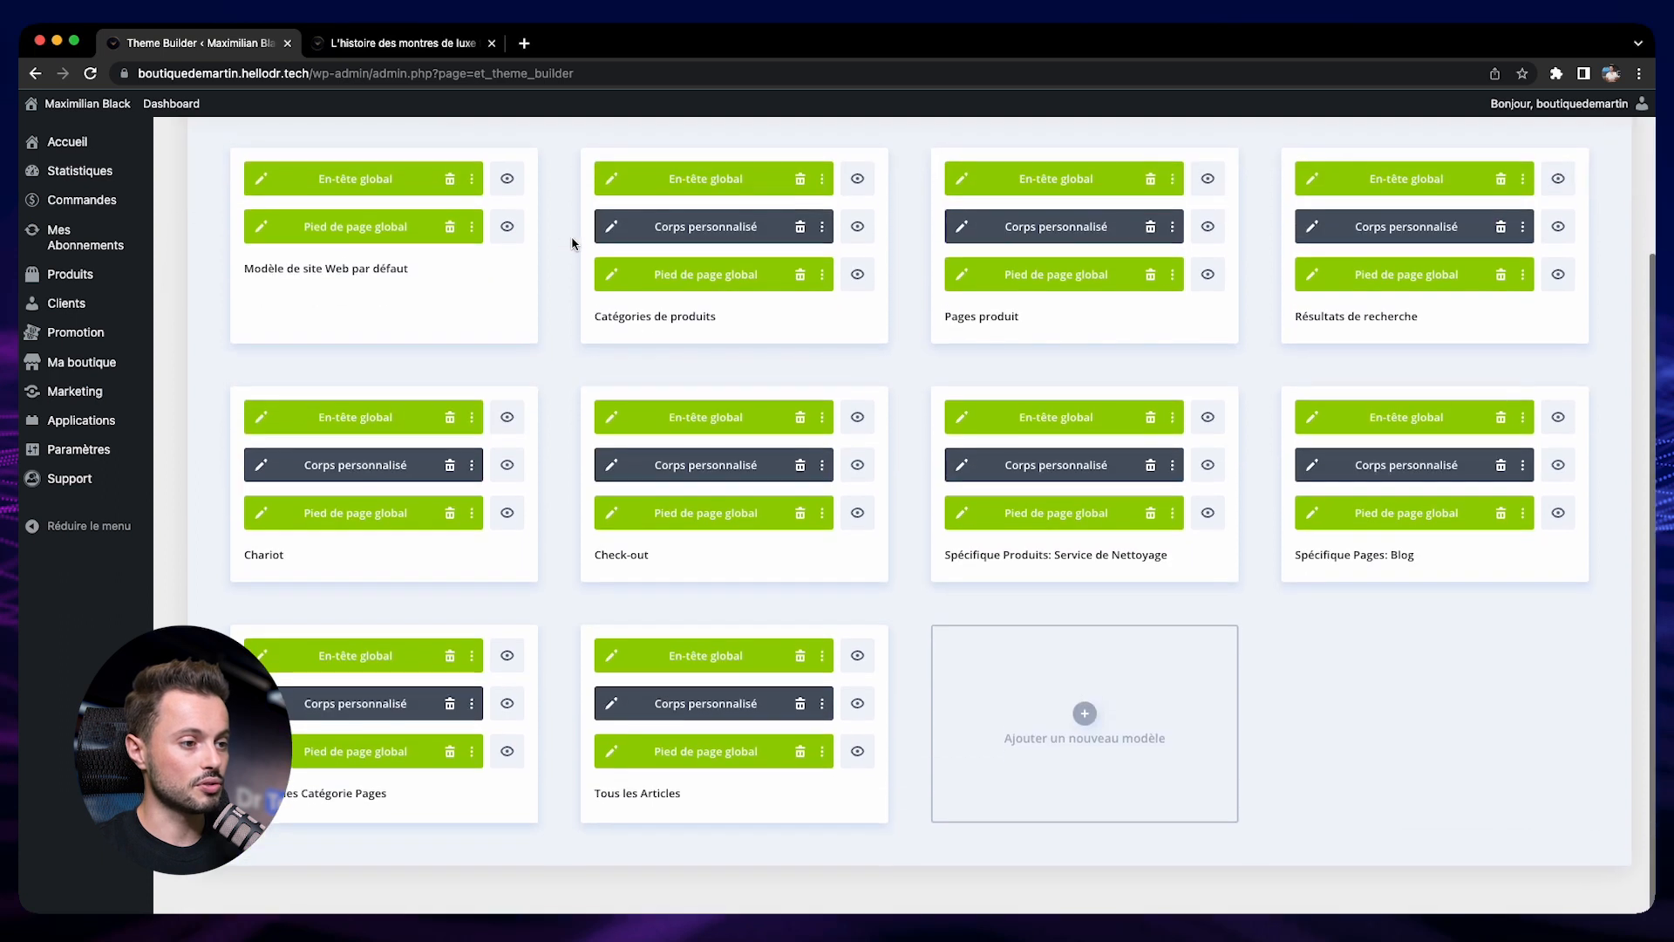
pyautogui.click(611, 706)
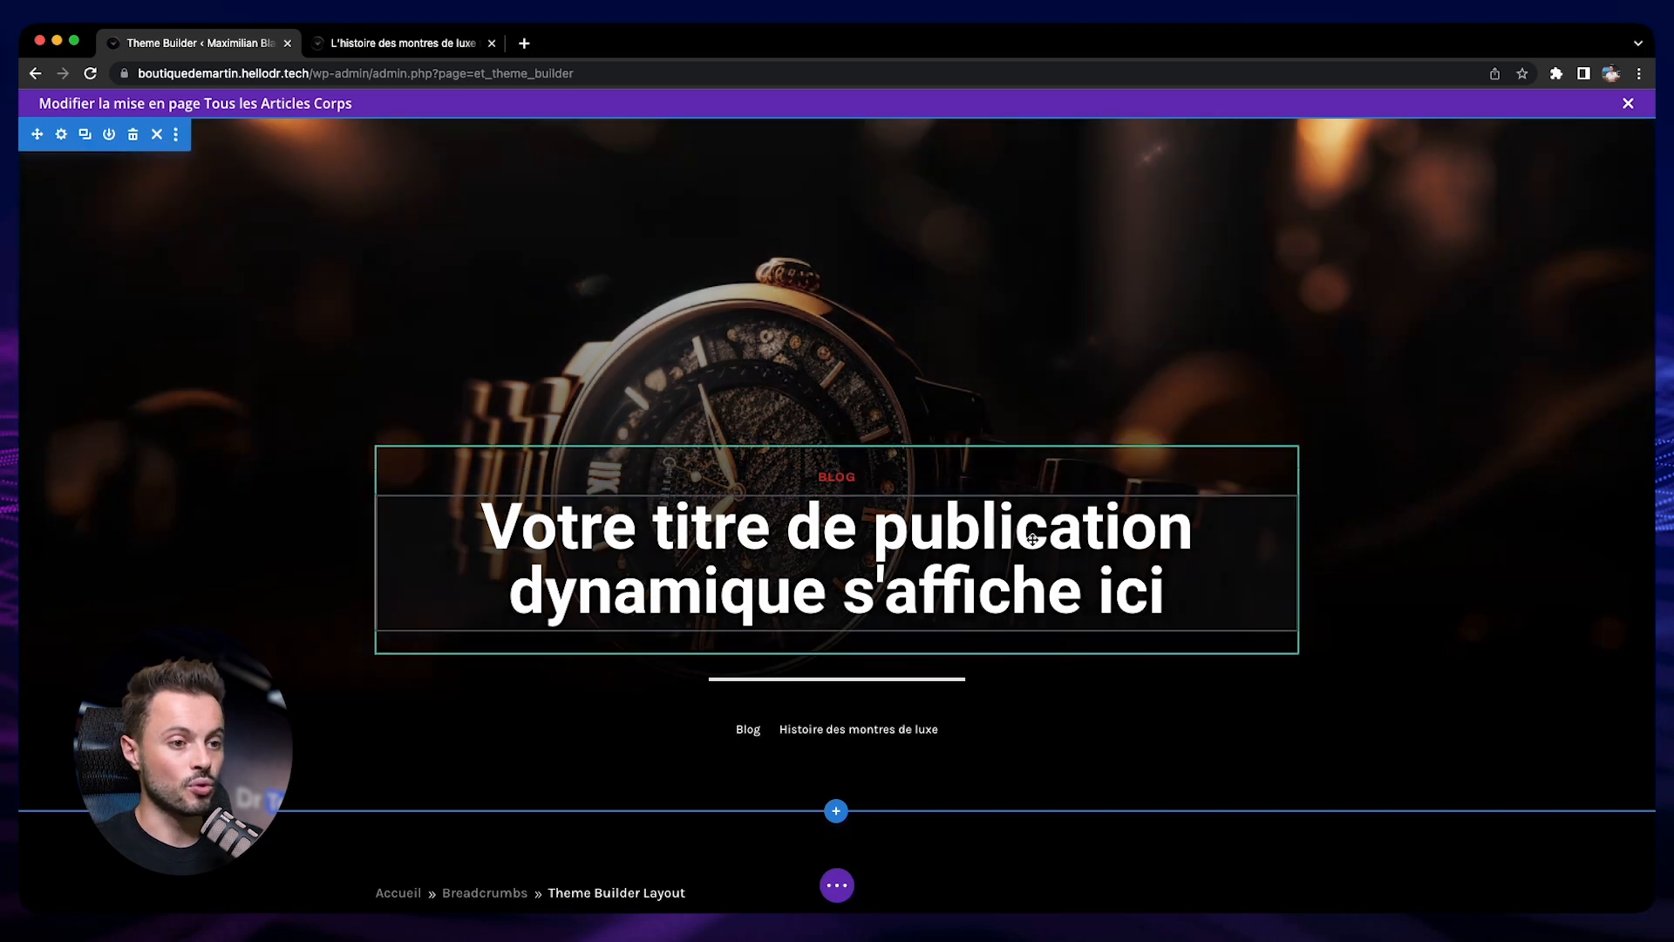
# Insert a "Publier un contenu" module below the blog article grid and keep its default settings
pyautogui.scroll(-10, 1012, 550)
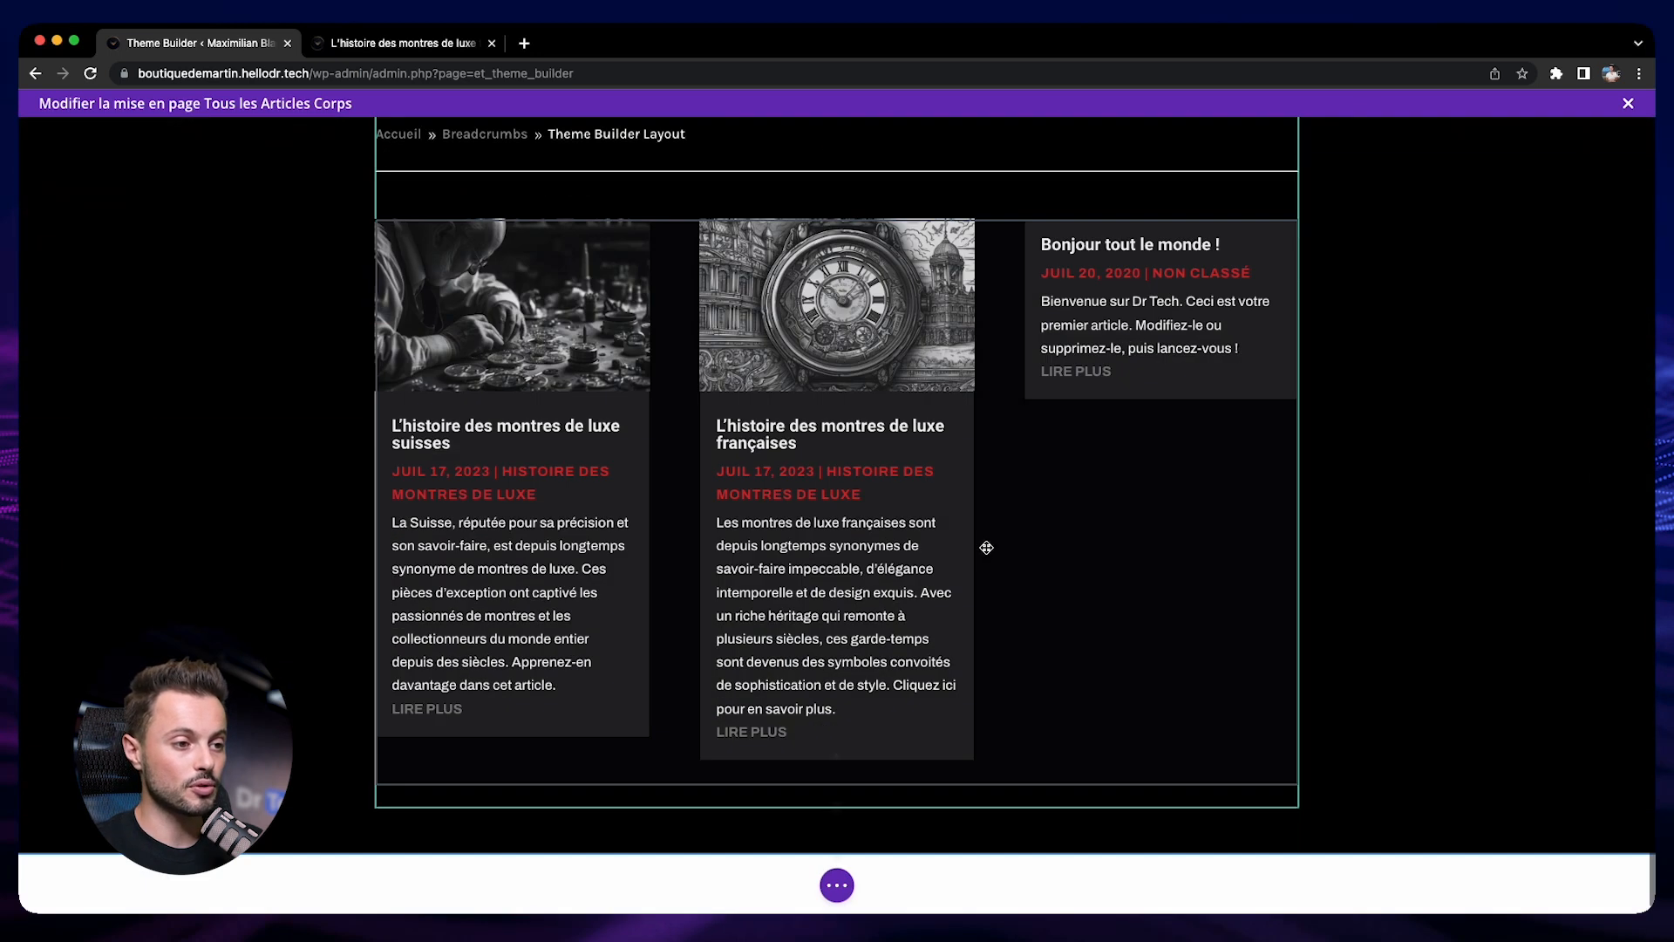
pyautogui.click(837, 755)
pyautogui.write('con')
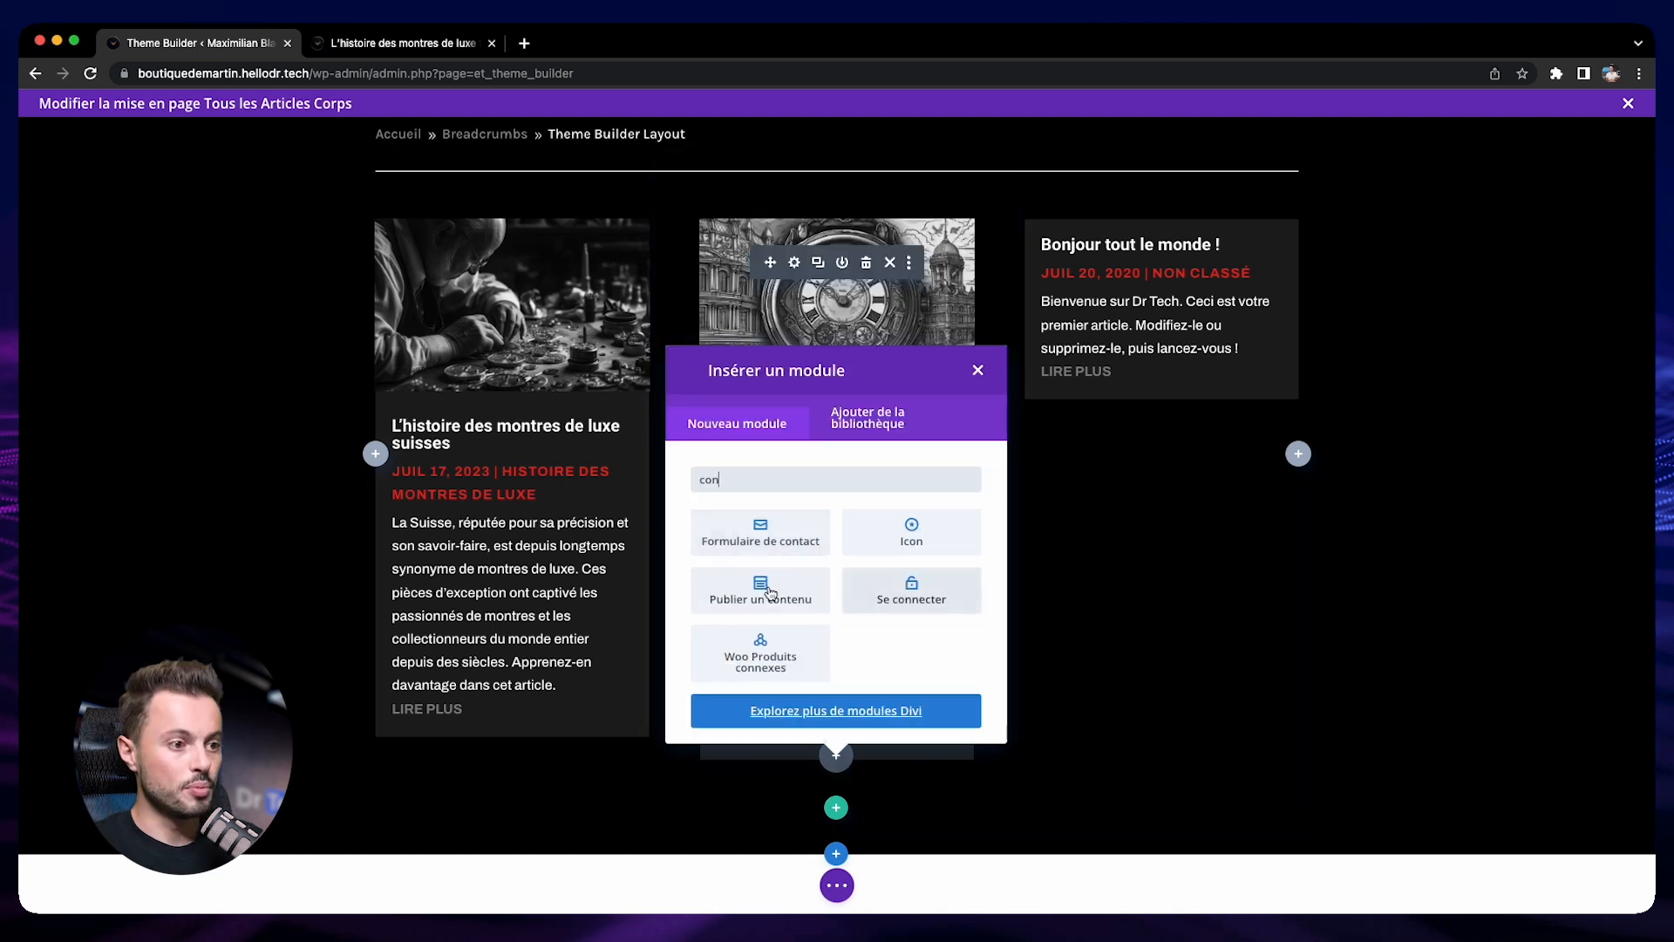
pyautogui.click(770, 593)
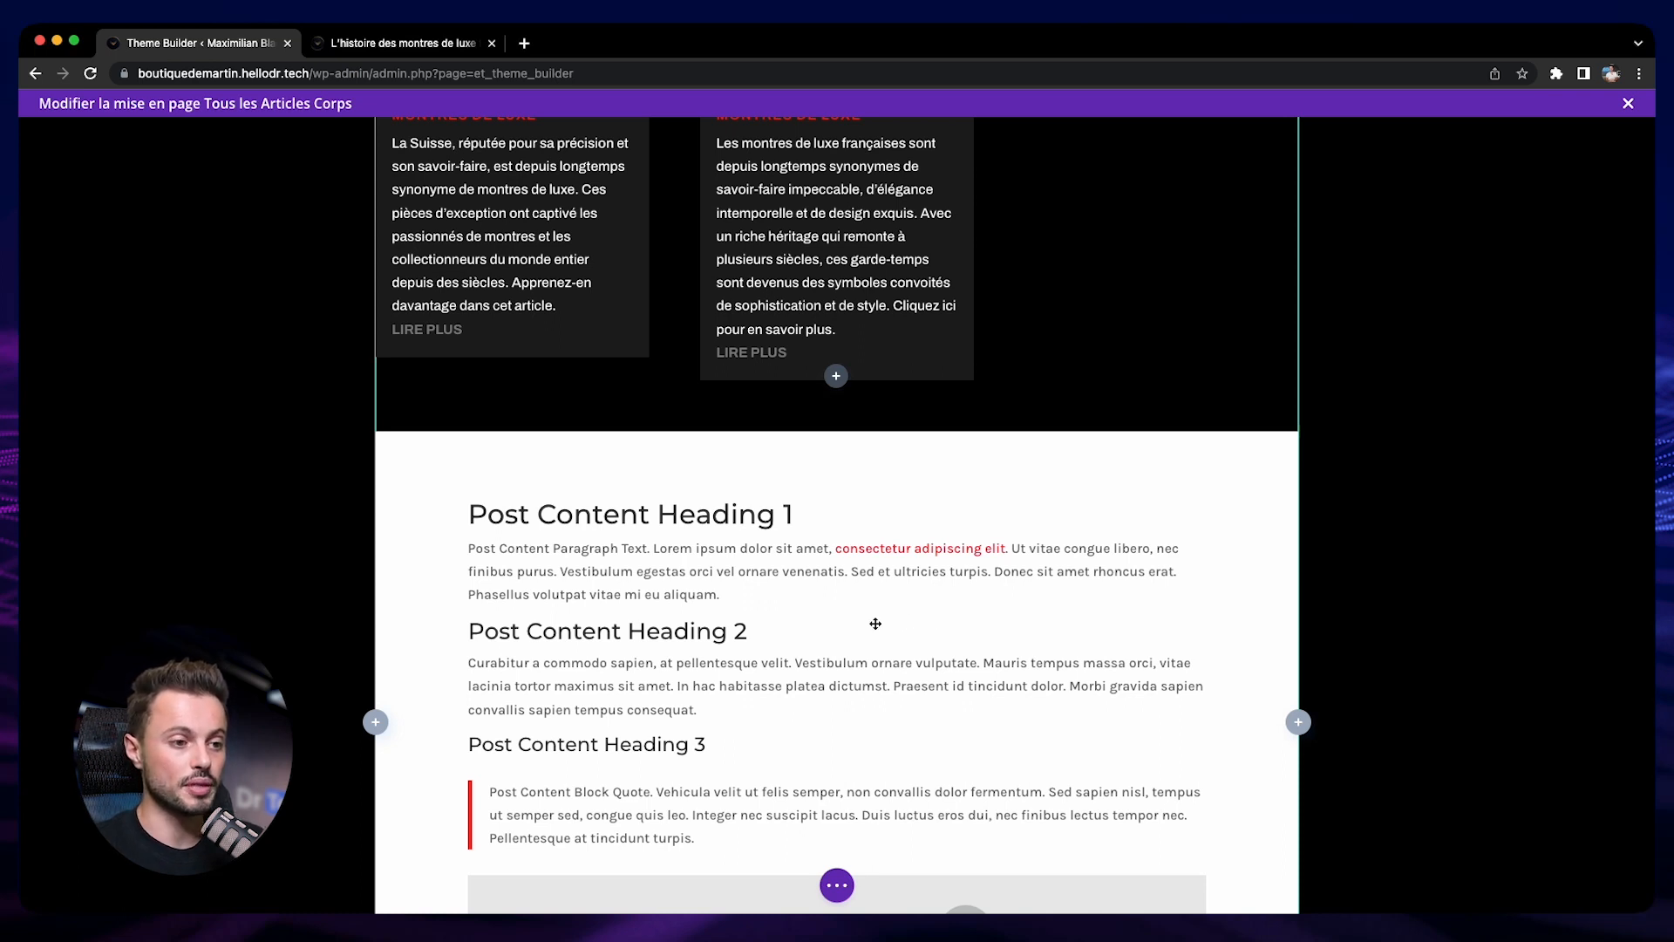
pyautogui.click(807, 479)
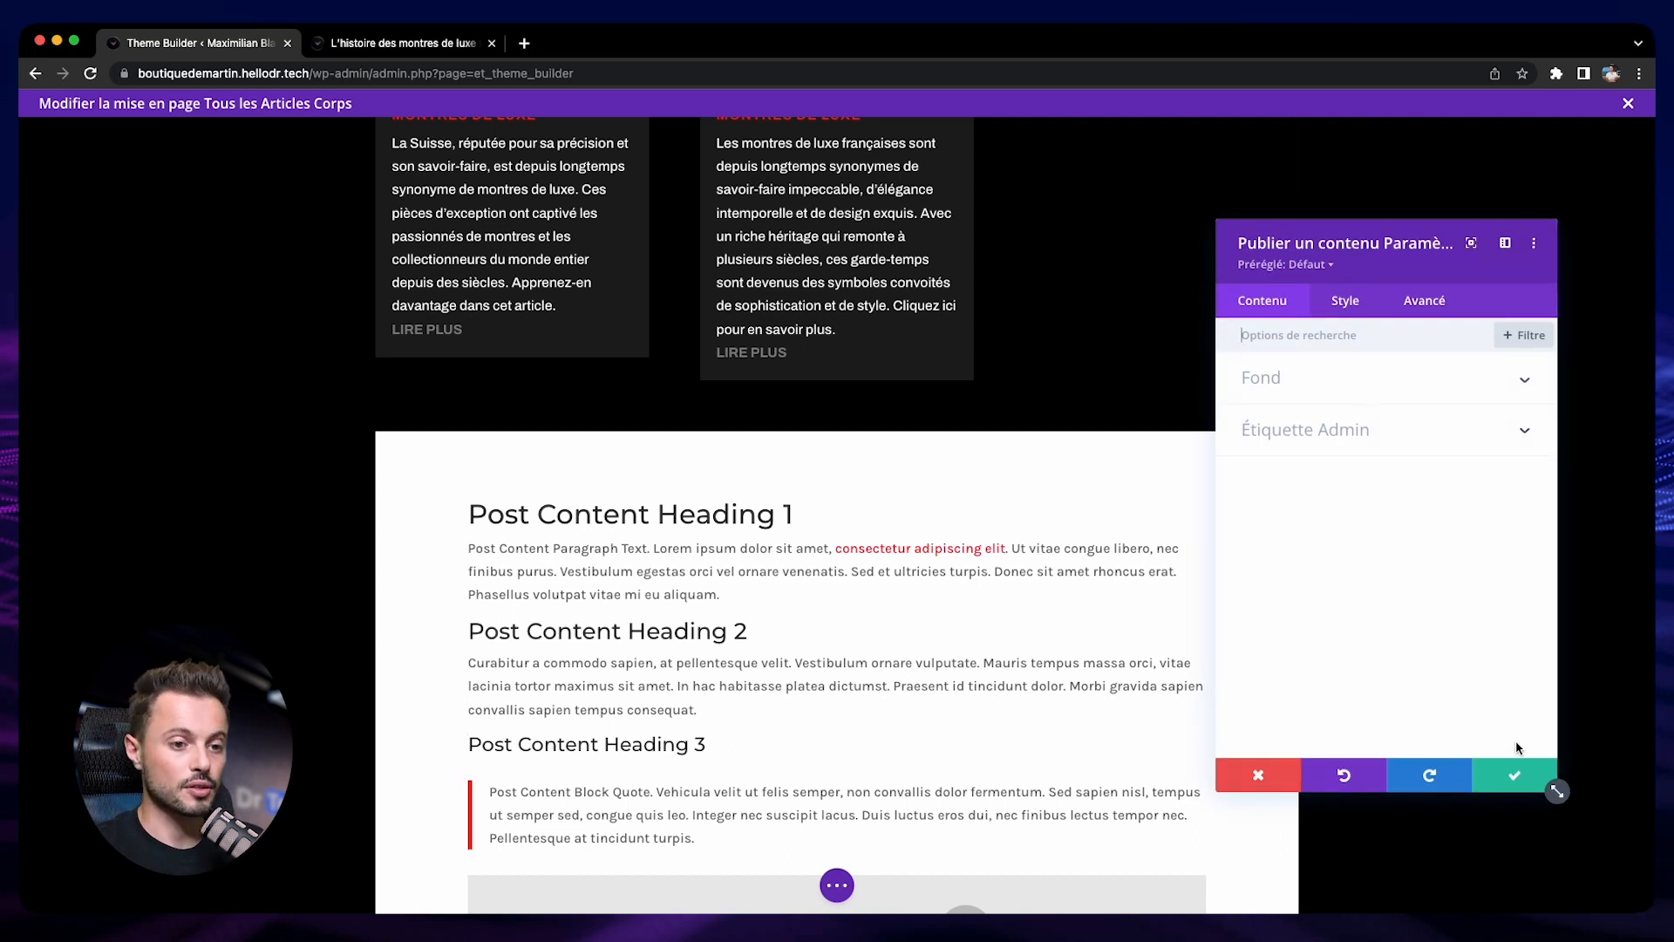
pyautogui.click(1515, 776)
# Move the post content module above the blog article grid, just below the breadcrumbs divider
pyautogui.moveTo(710, 544)
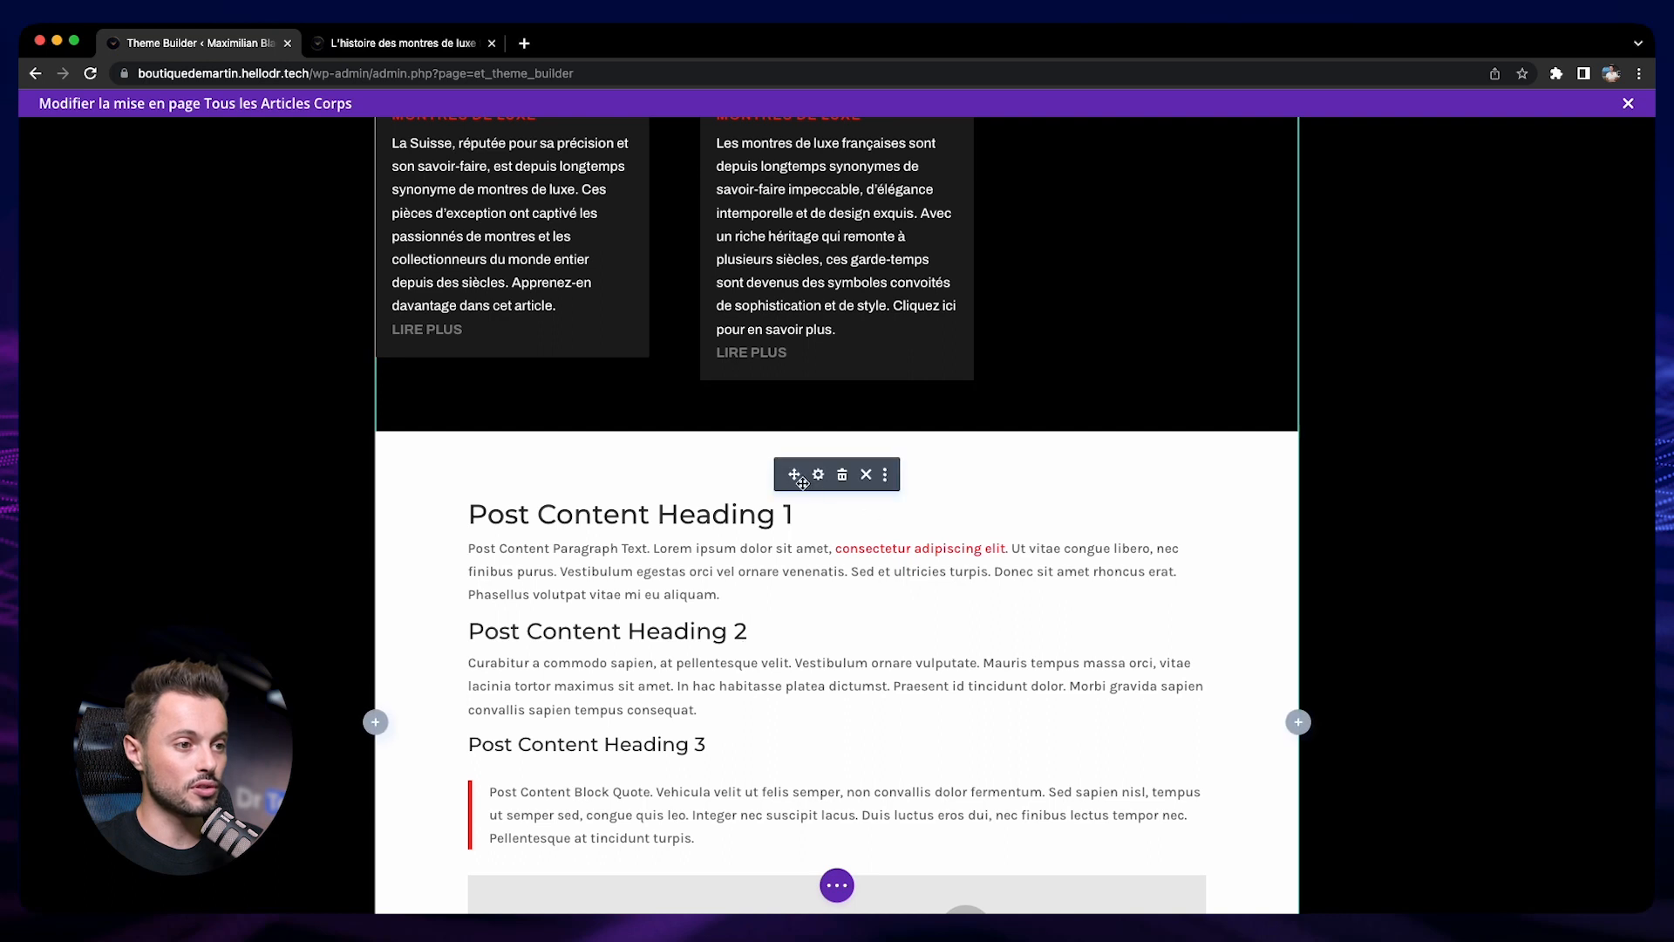
pyautogui.scroll(4, 796, 436)
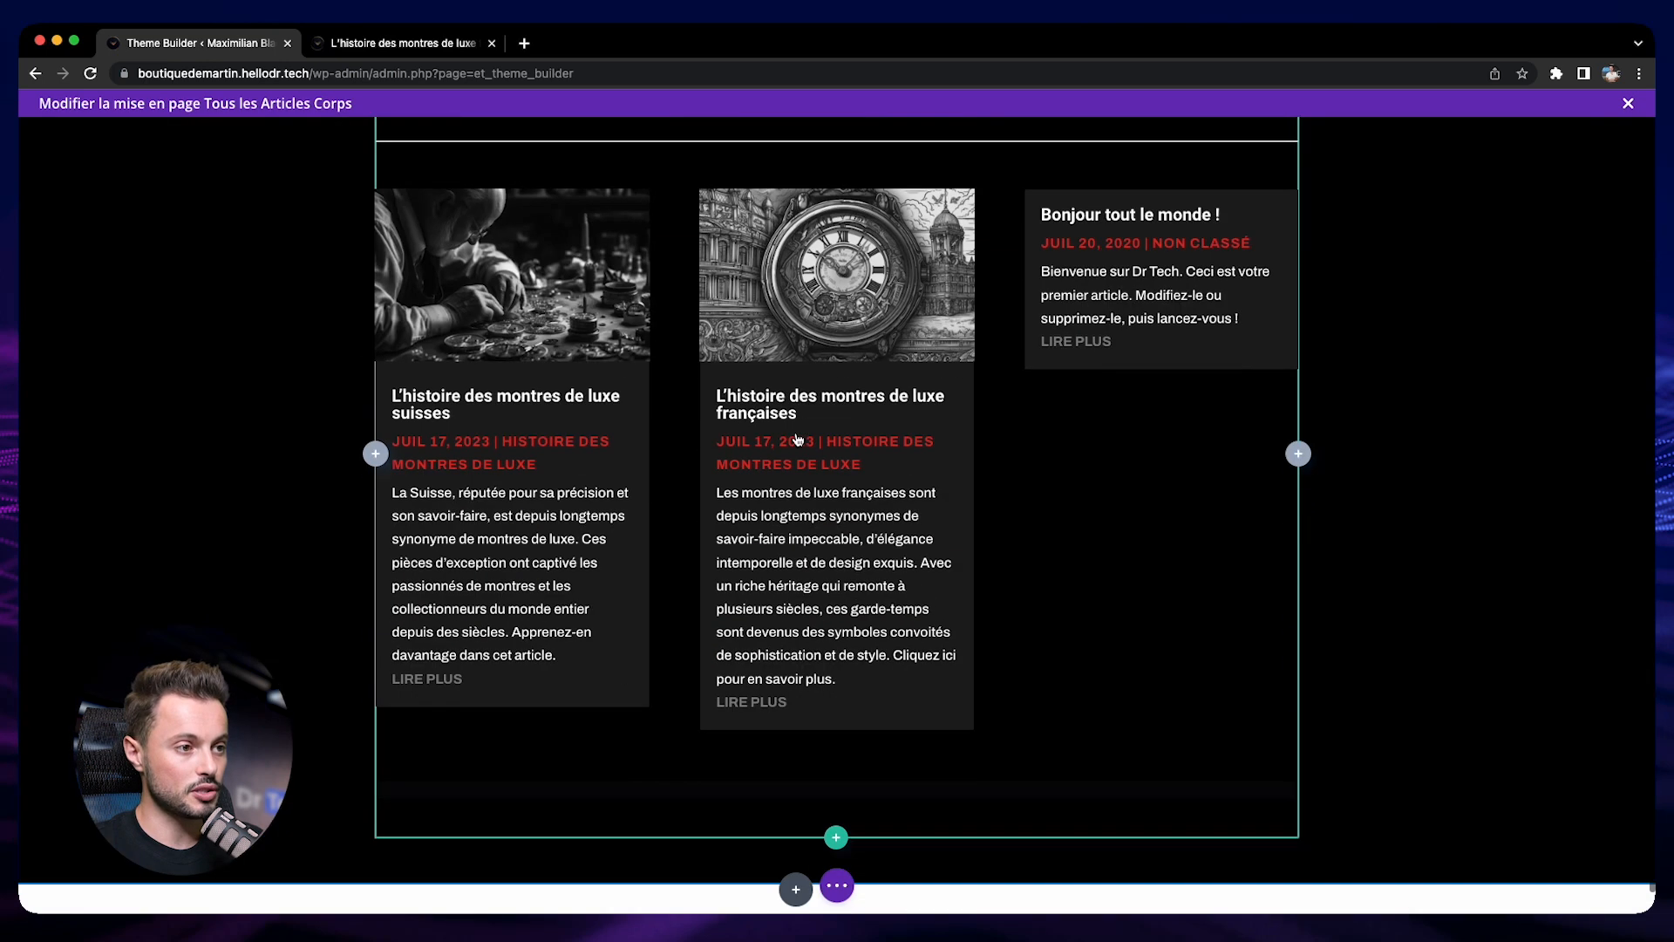
pyautogui.scroll(-8, 872, 453)
pyautogui.scroll(6, 854, 454)
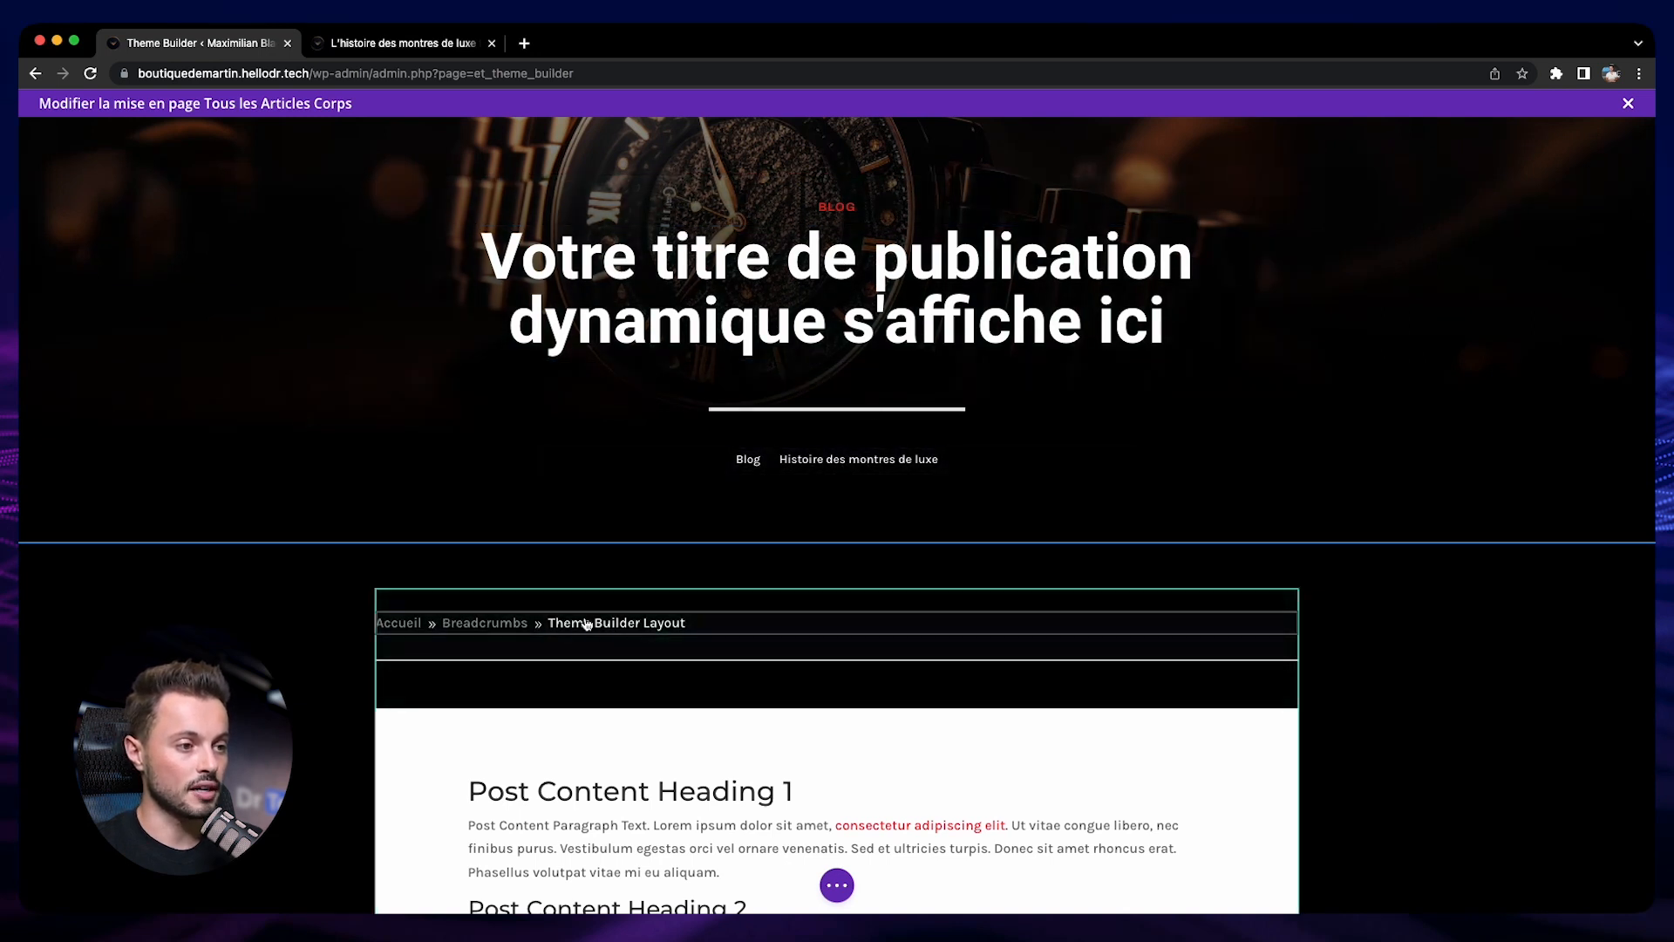
# Insert a text module between the end of the post content and the blog article grid
pyautogui.scroll(-2, 515, 599)
pyautogui.scroll(-2, 515, 599)
pyautogui.scroll(-6, 905, 598)
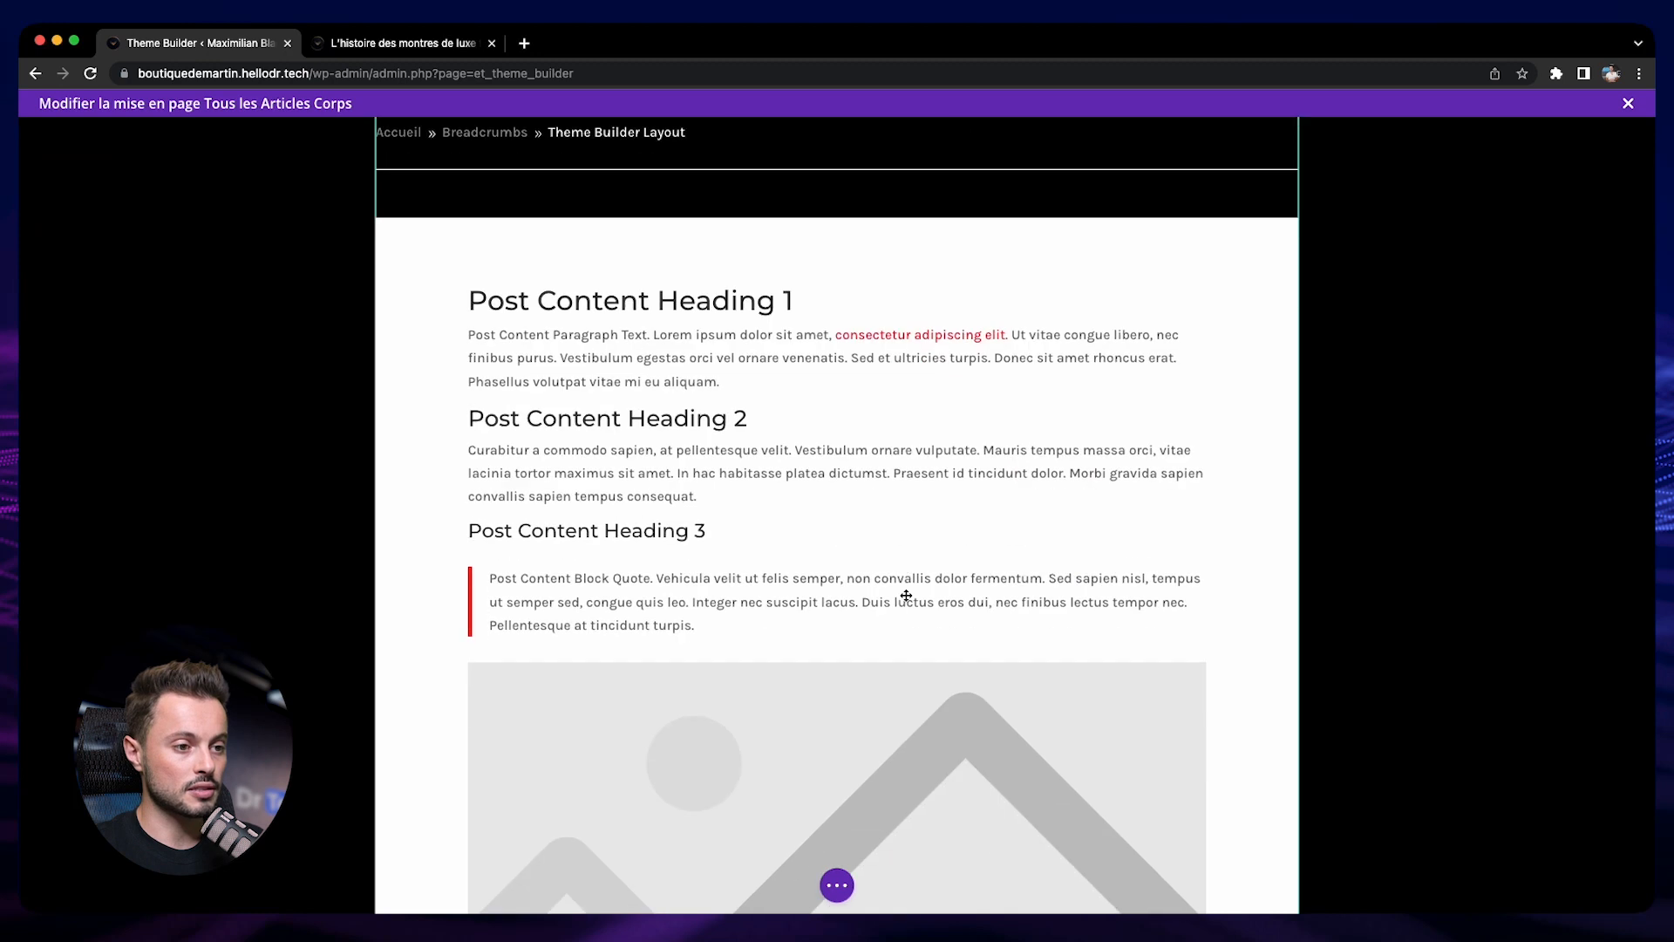
pyautogui.scroll(-8, 906, 594)
pyautogui.scroll(-1, 735, 499)
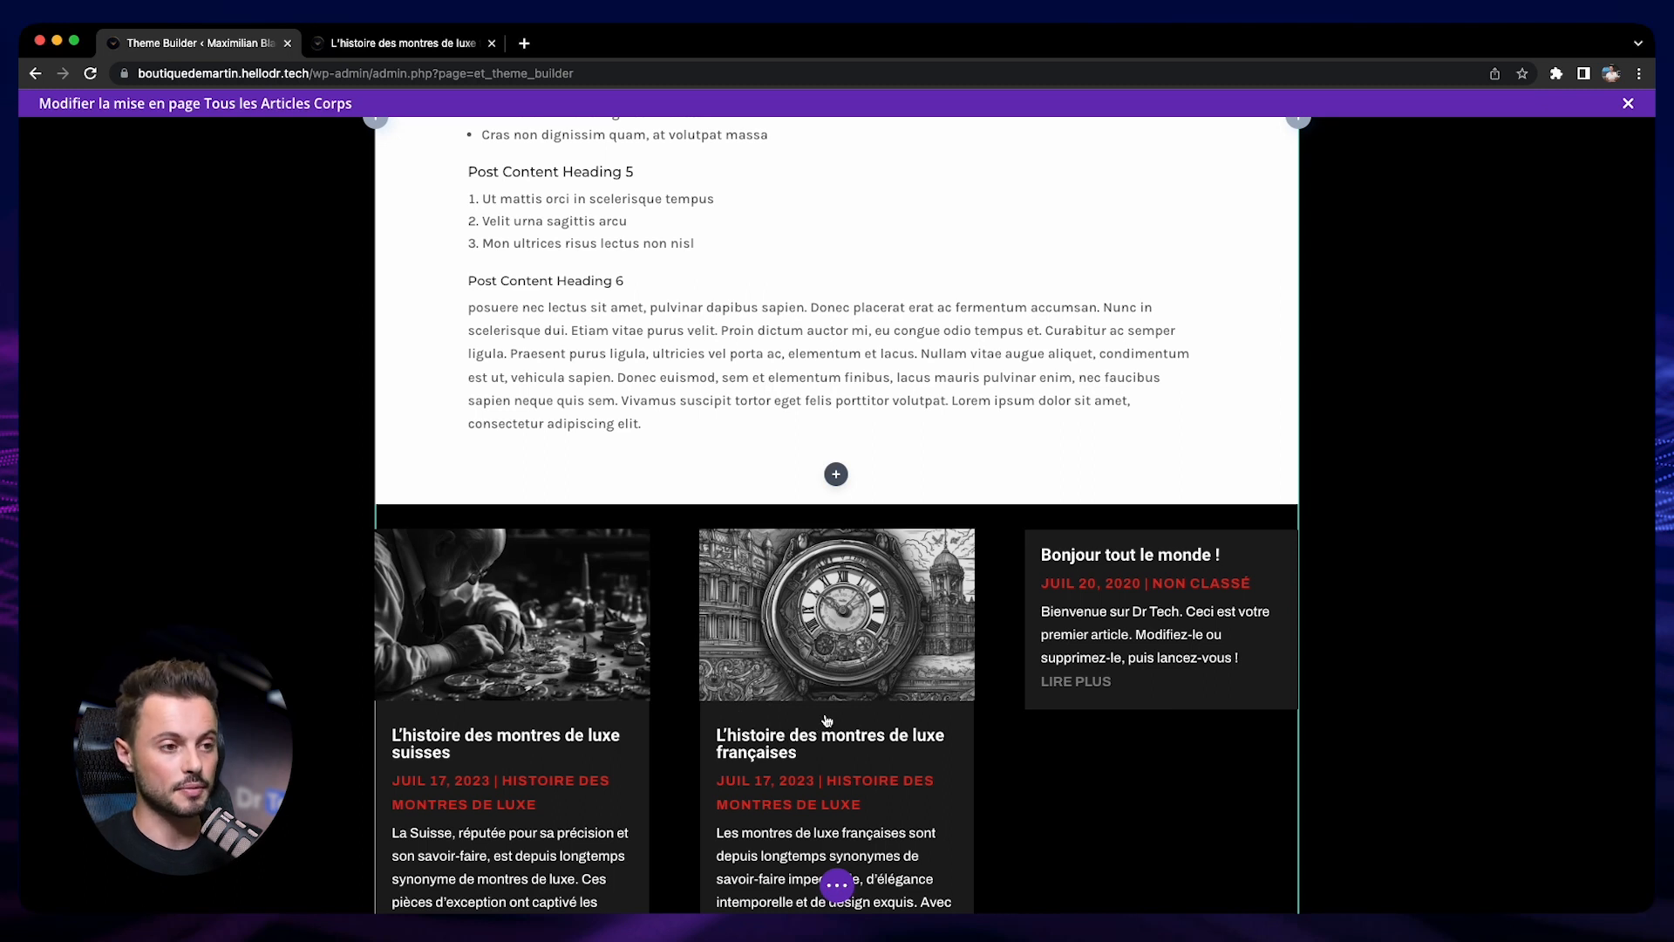
pyautogui.click(836, 474)
pyautogui.write('texte')
pyautogui.click(759, 662)
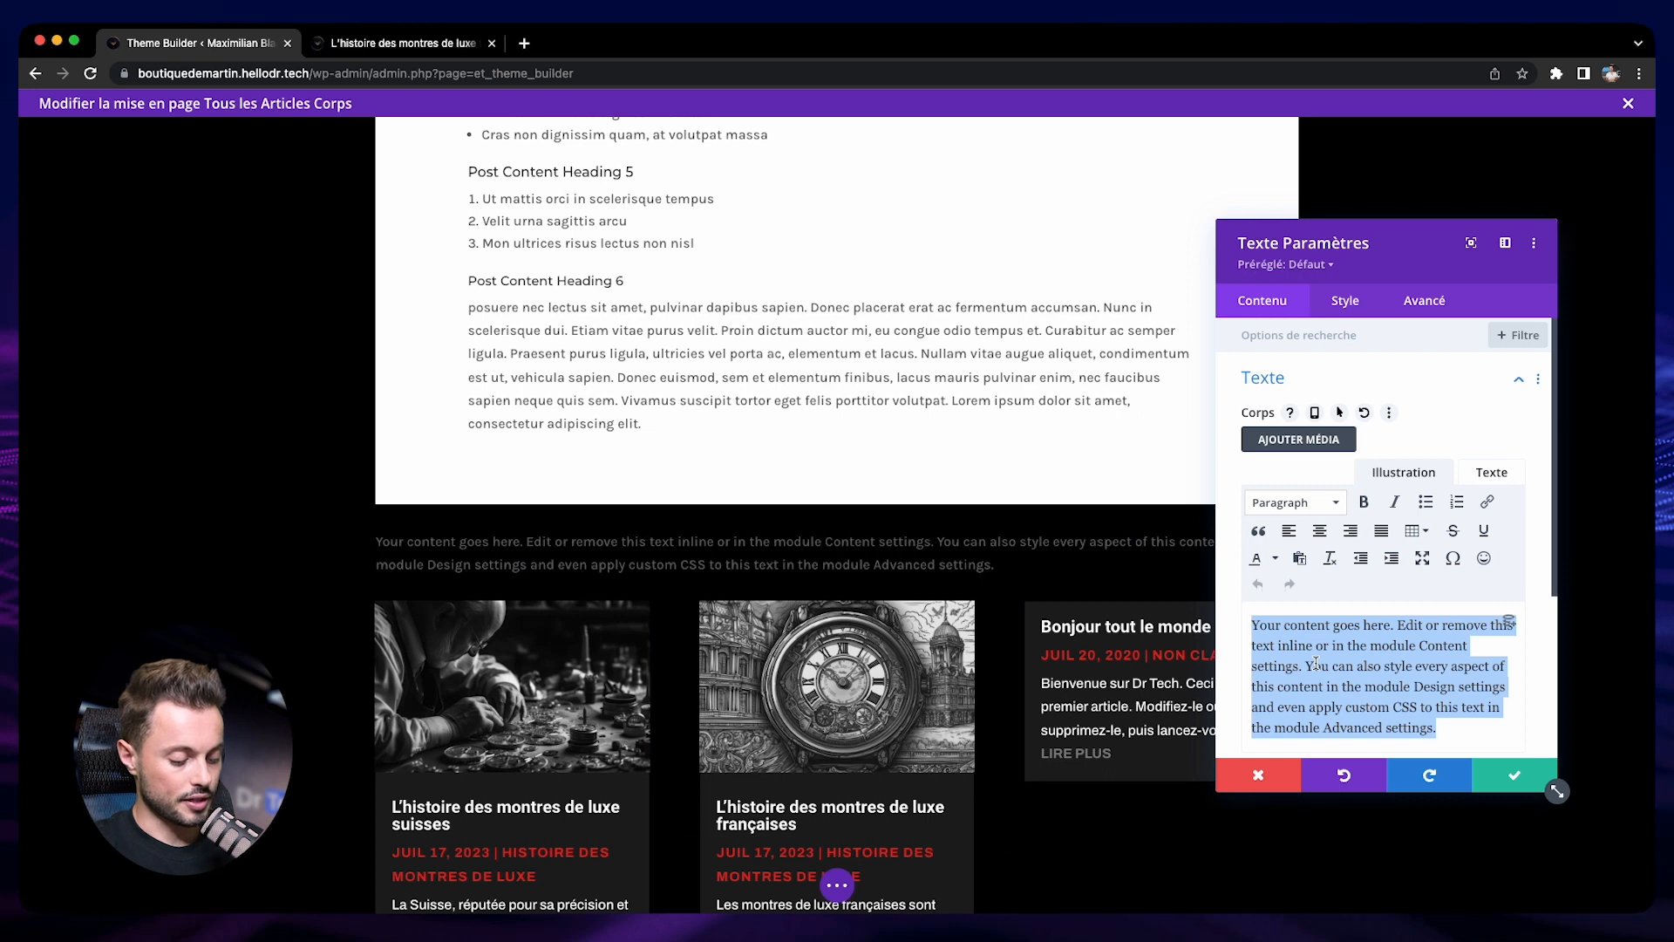
# Replace the text module's placeholder with "Lire plus:" and format it as Heading 2
pyautogui.write('Lire plus:')
pyautogui.moveTo(1310, 625); pyautogui.dragTo(1249, 619)
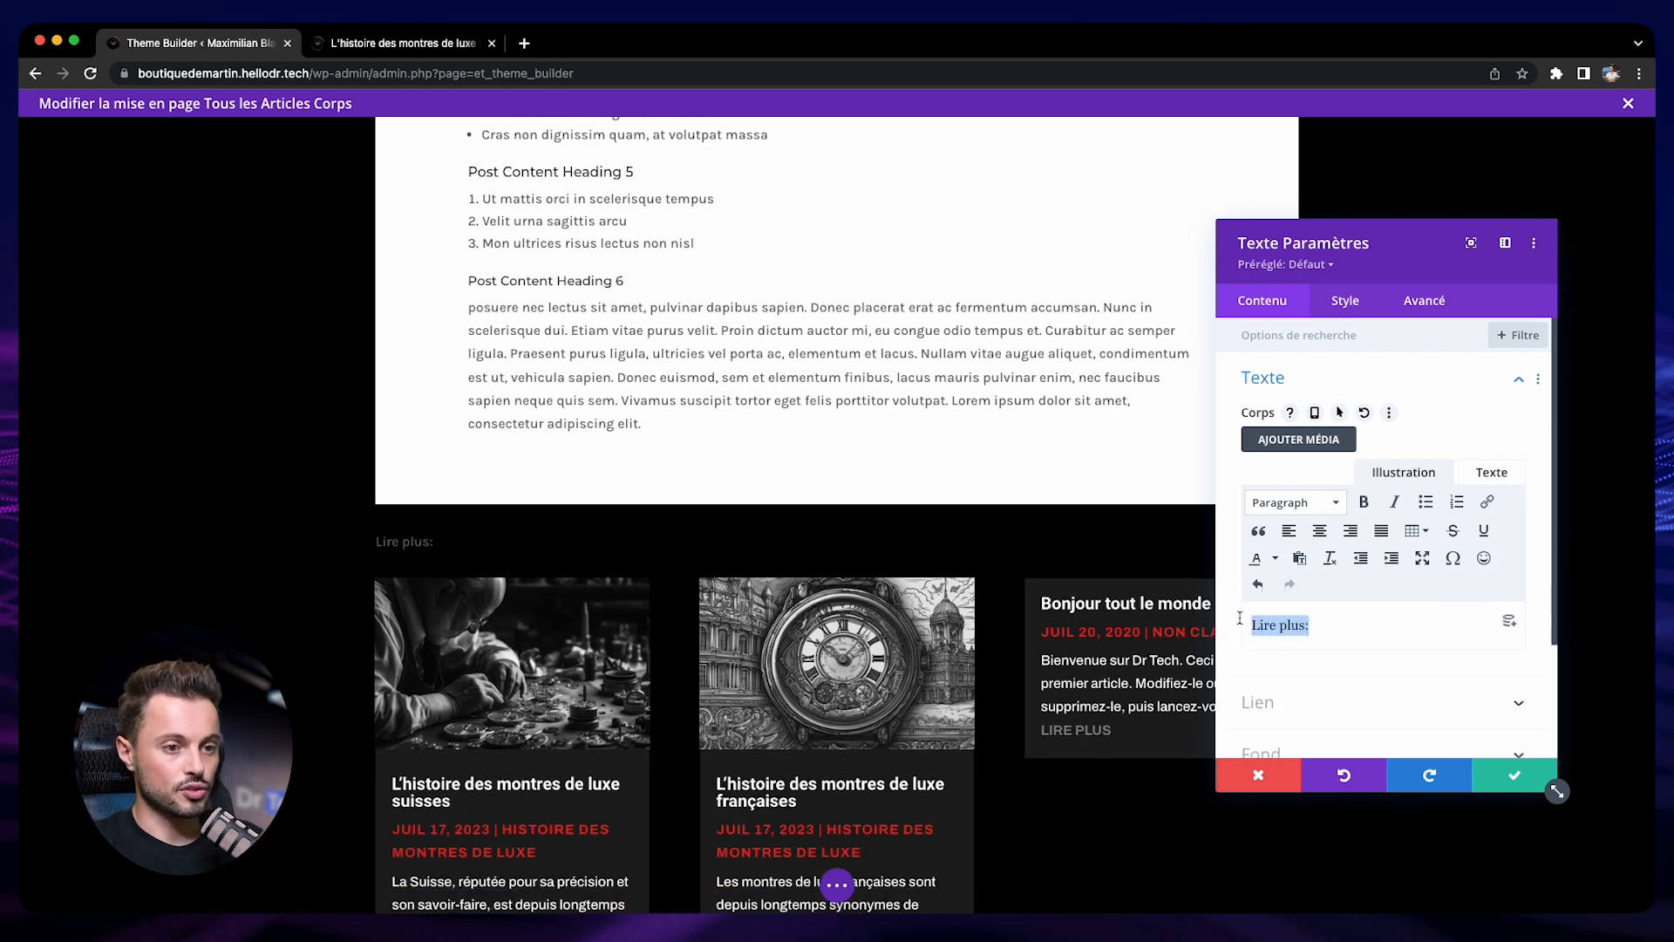
pyautogui.click(1260, 504)
pyautogui.click(1291, 803)
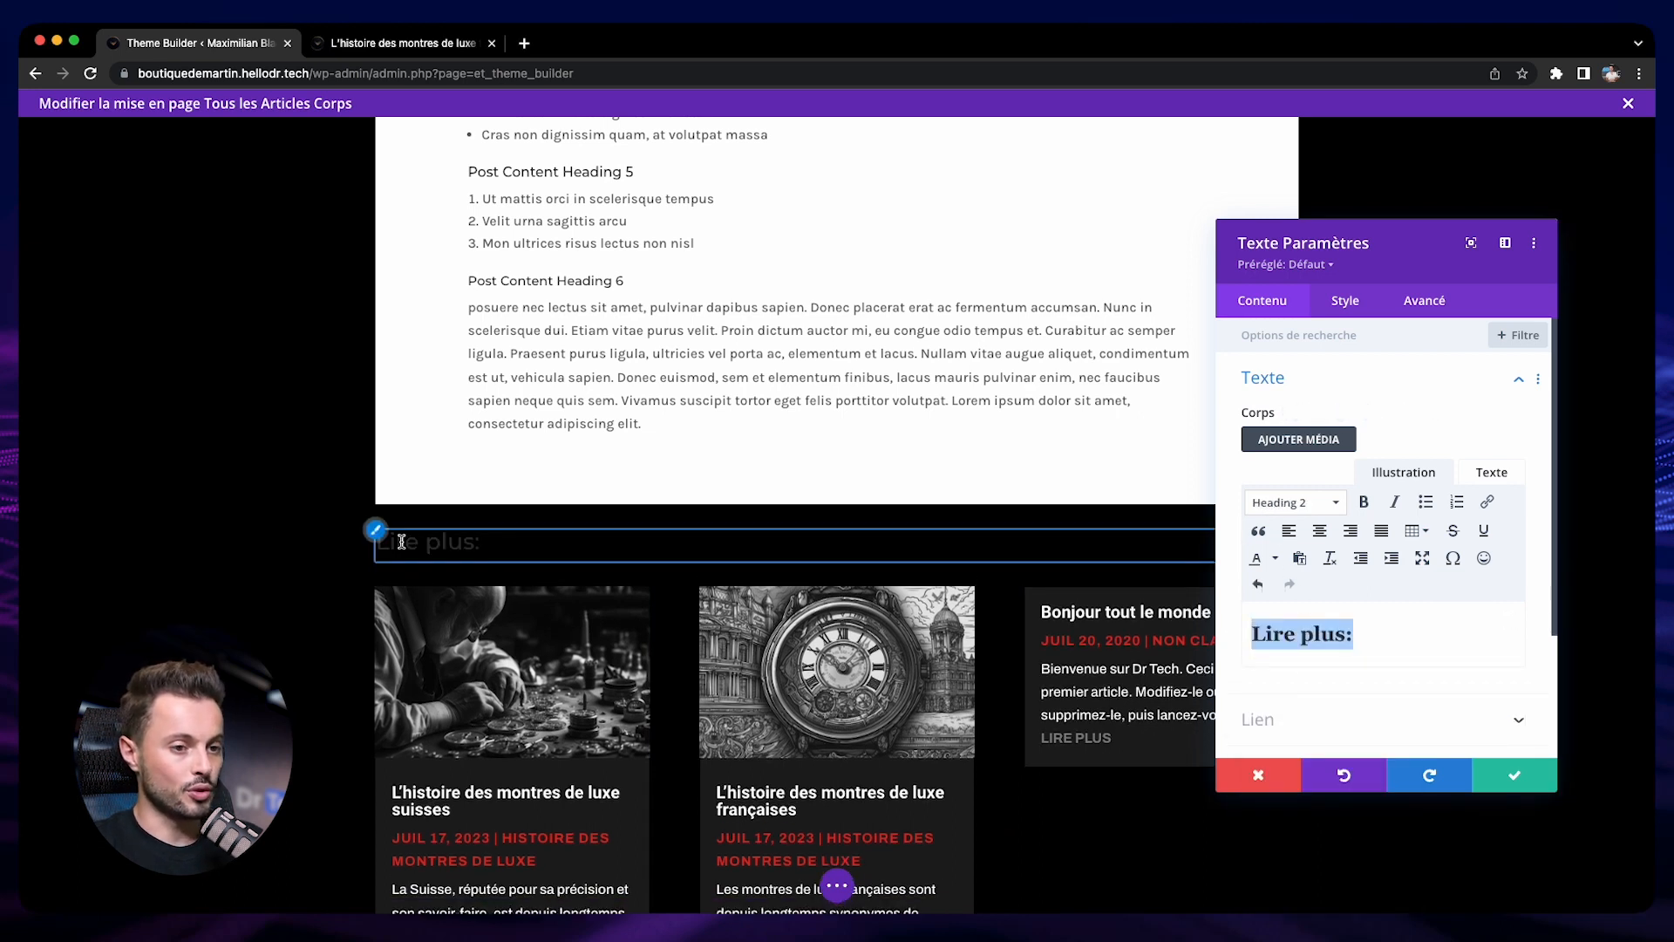
# Style the "Lire plus:" H2 heading in white bold Roboto at 35px and save the text module
pyautogui.click(376, 530)
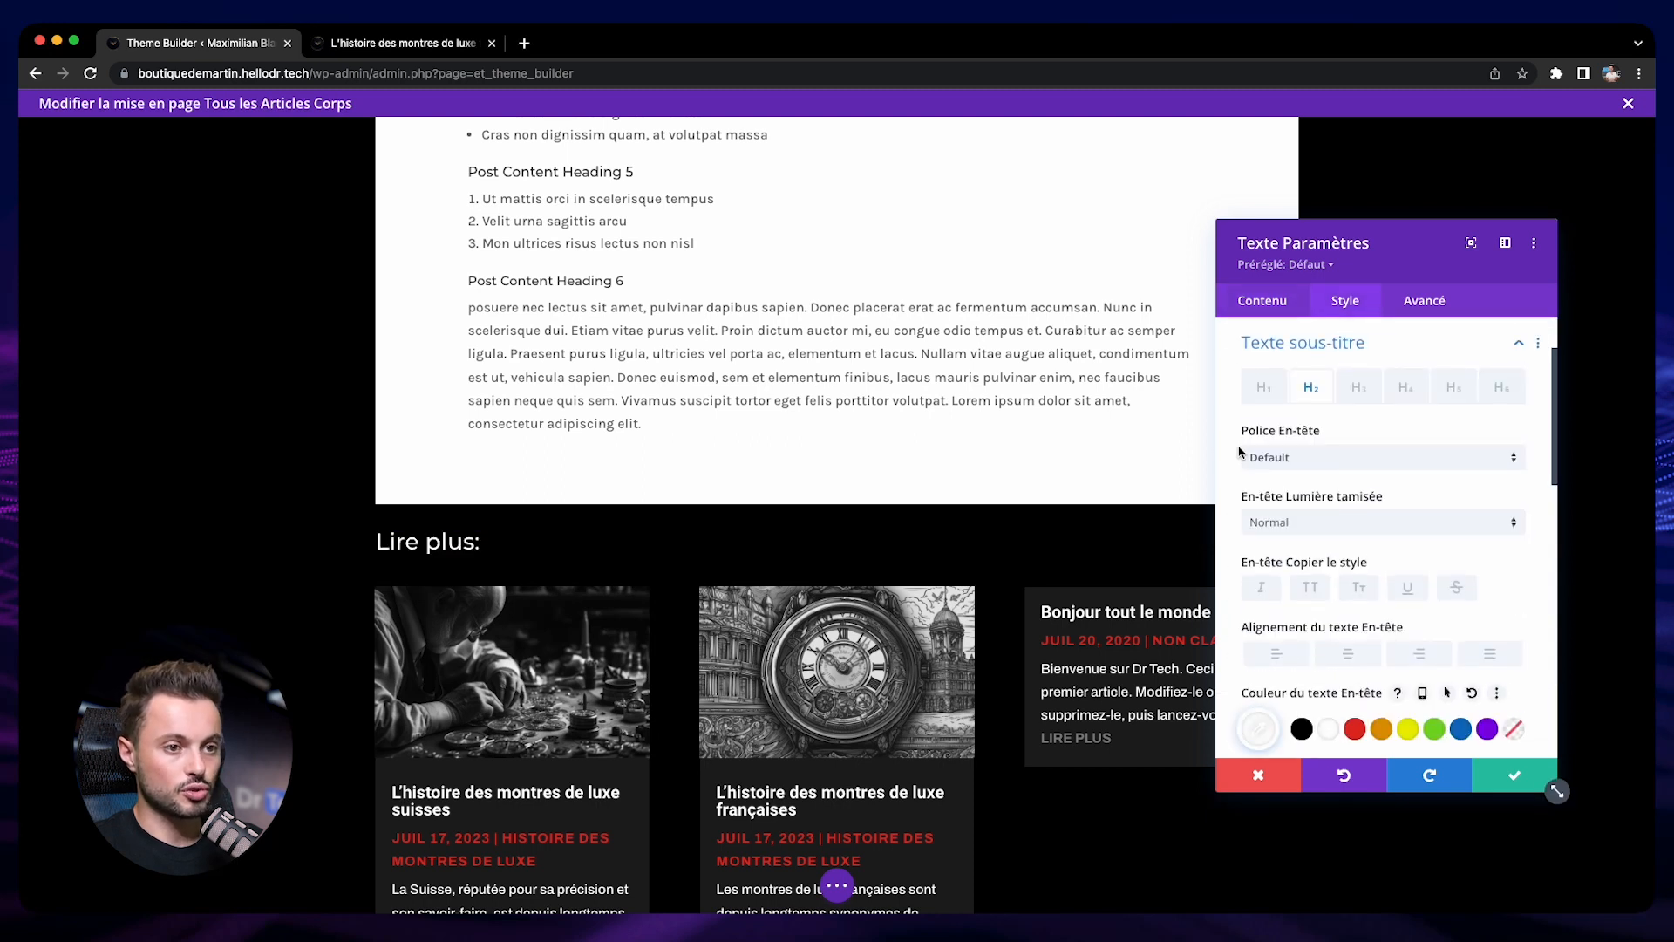
pyautogui.click(1272, 457)
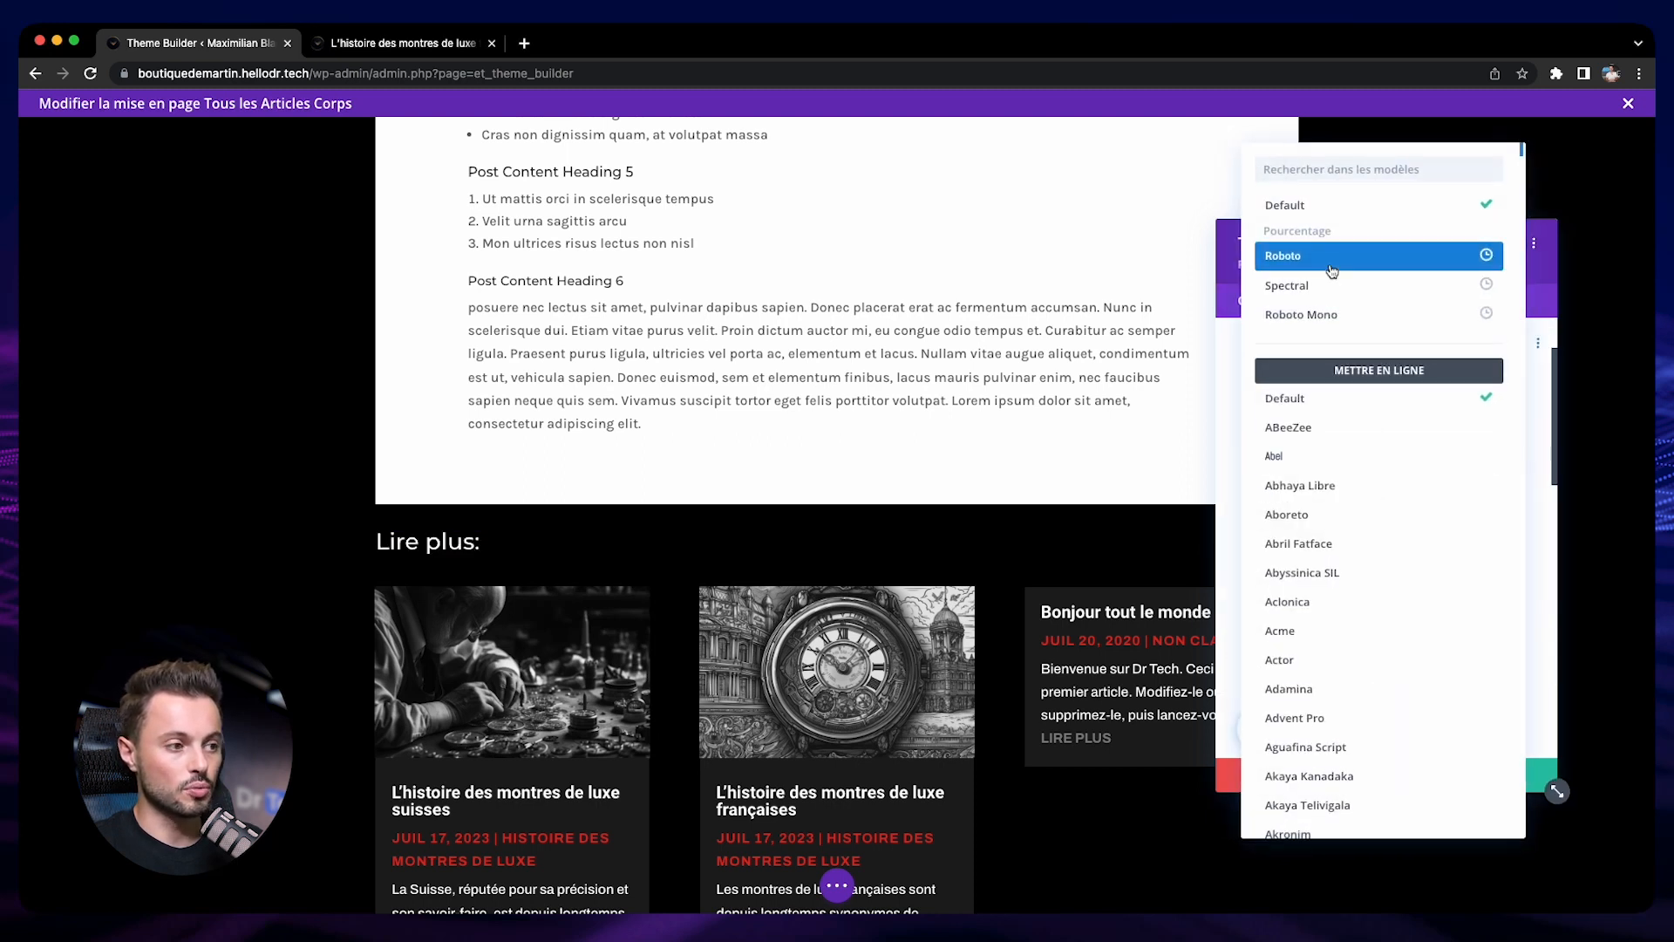
pyautogui.click(1332, 269)
pyautogui.click(1316, 524)
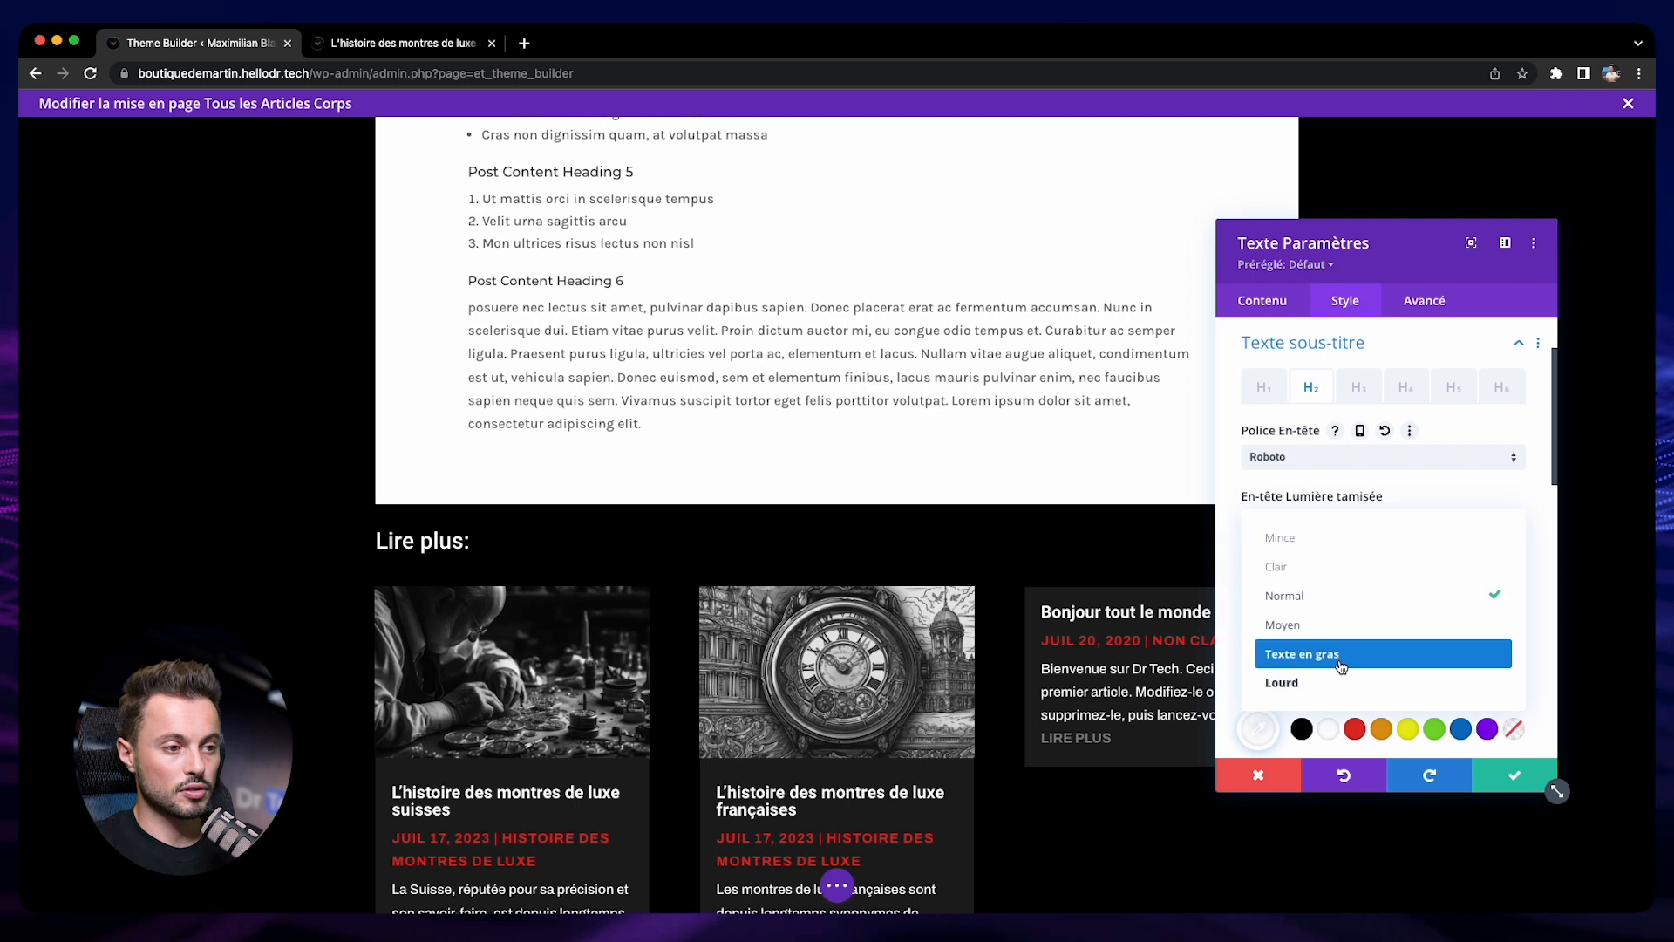
pyautogui.click(1338, 660)
pyautogui.scroll(-3, 1236, 652)
pyautogui.scroll(-1, 1235, 653)
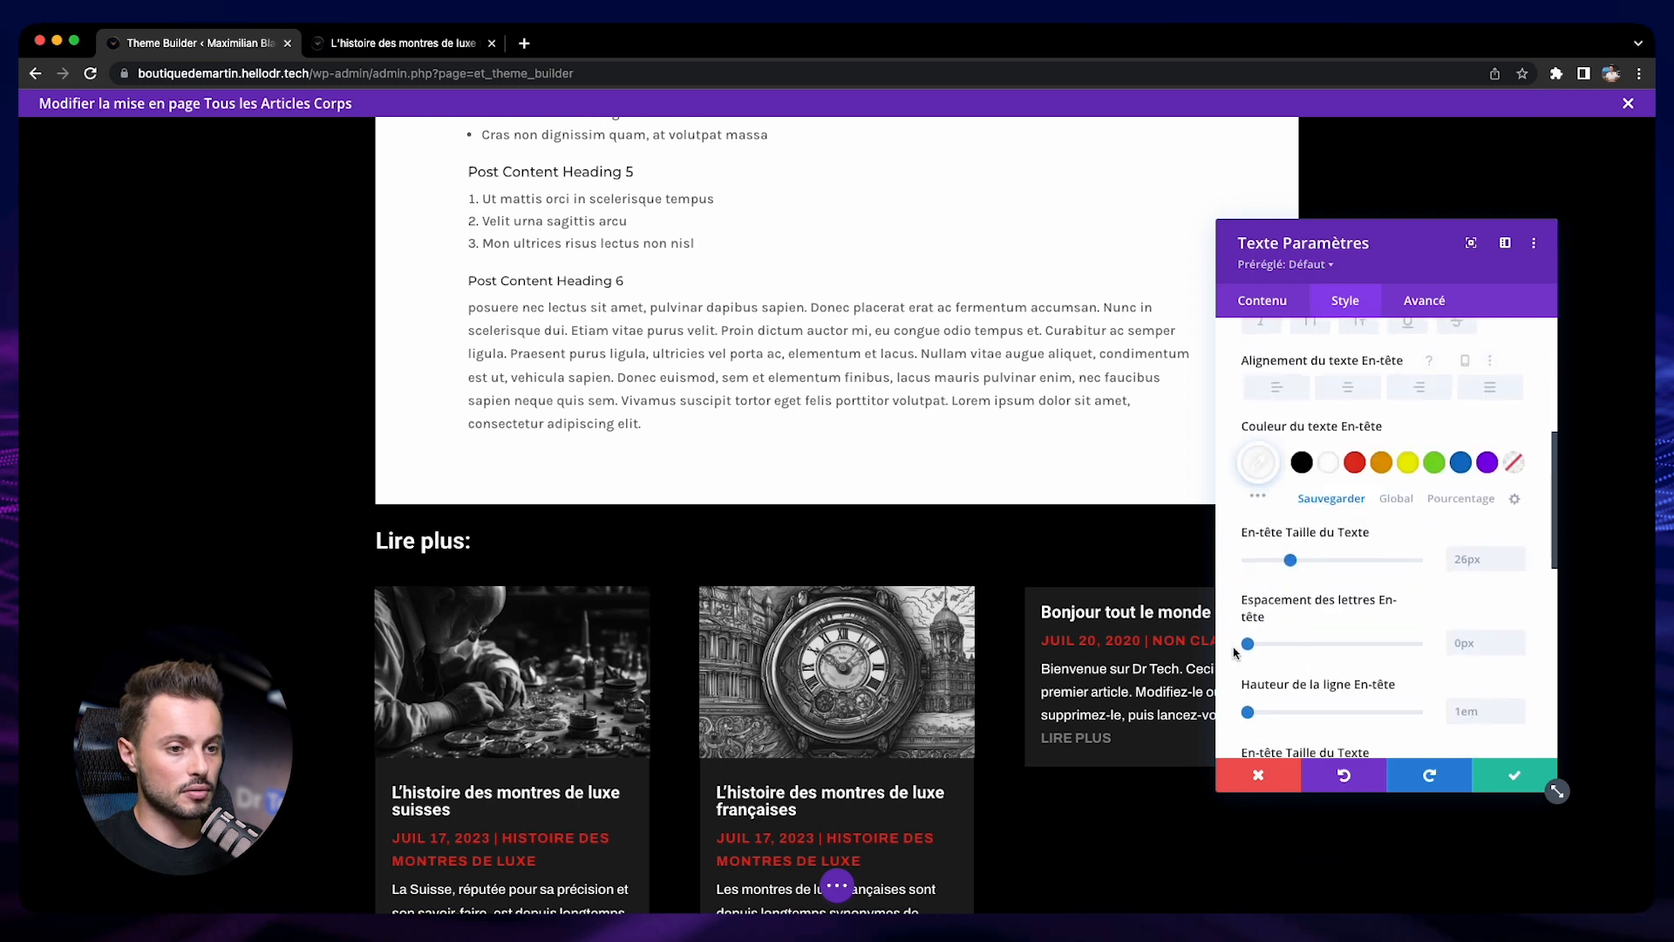
pyautogui.moveTo(1292, 560); pyautogui.dragTo(1307, 561)
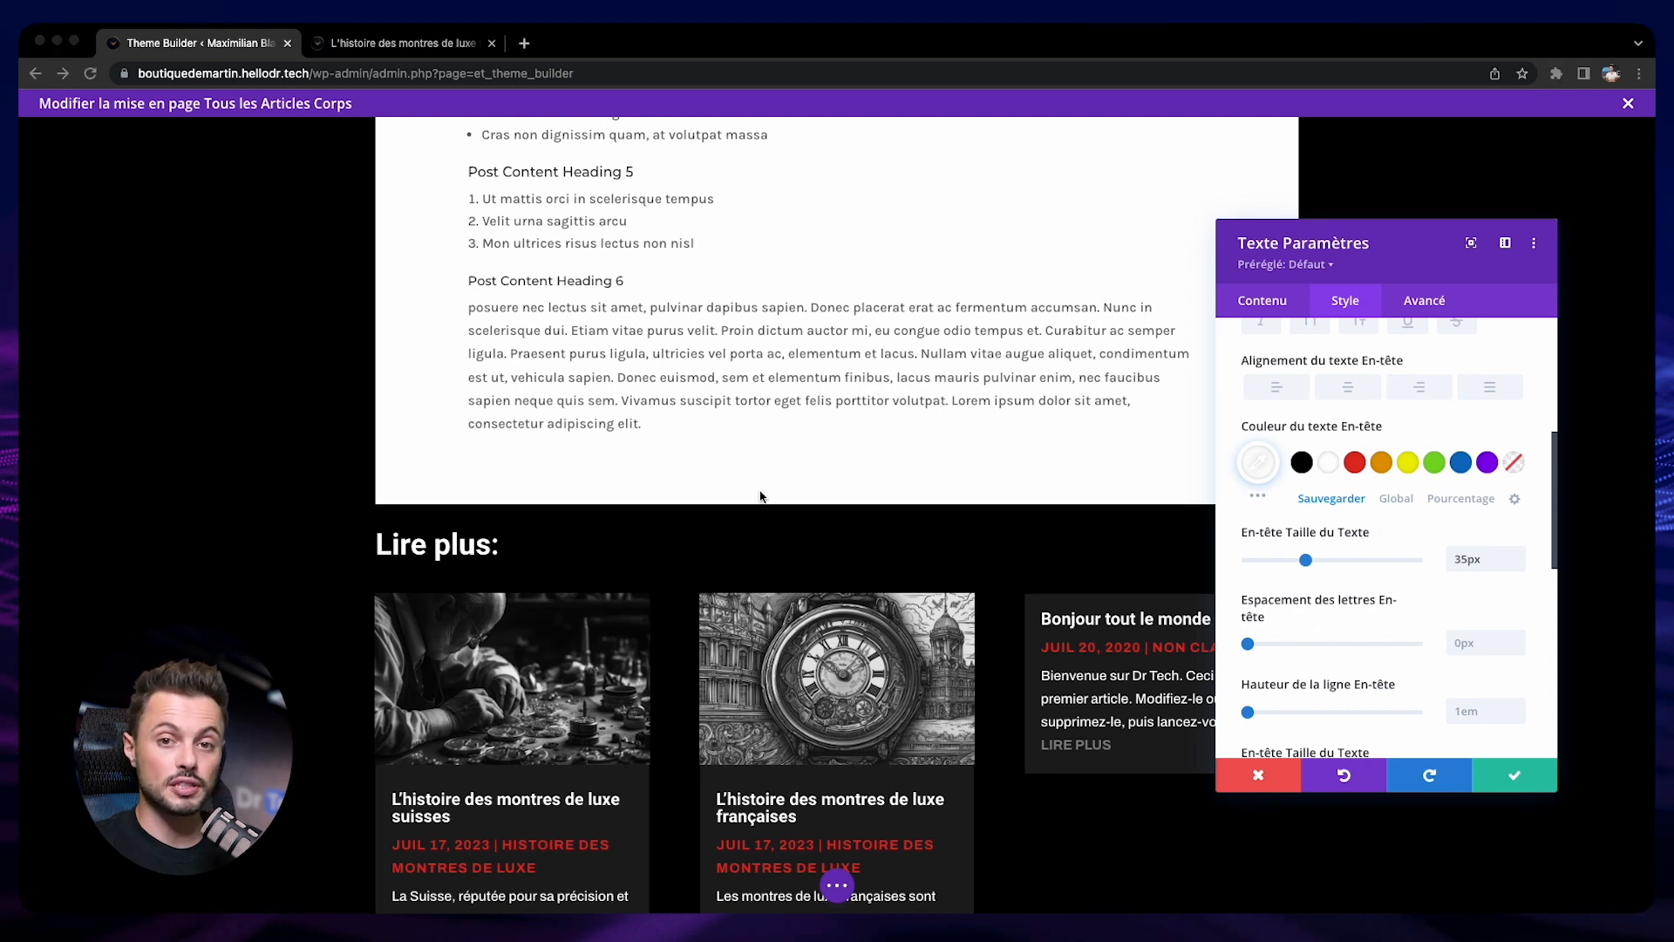
pyautogui.click(1526, 777)
# Set the number of posts in the blog module under "Lire plus:" to 3
pyautogui.scroll(-2, 842, 717)
pyautogui.moveTo(809, 575)
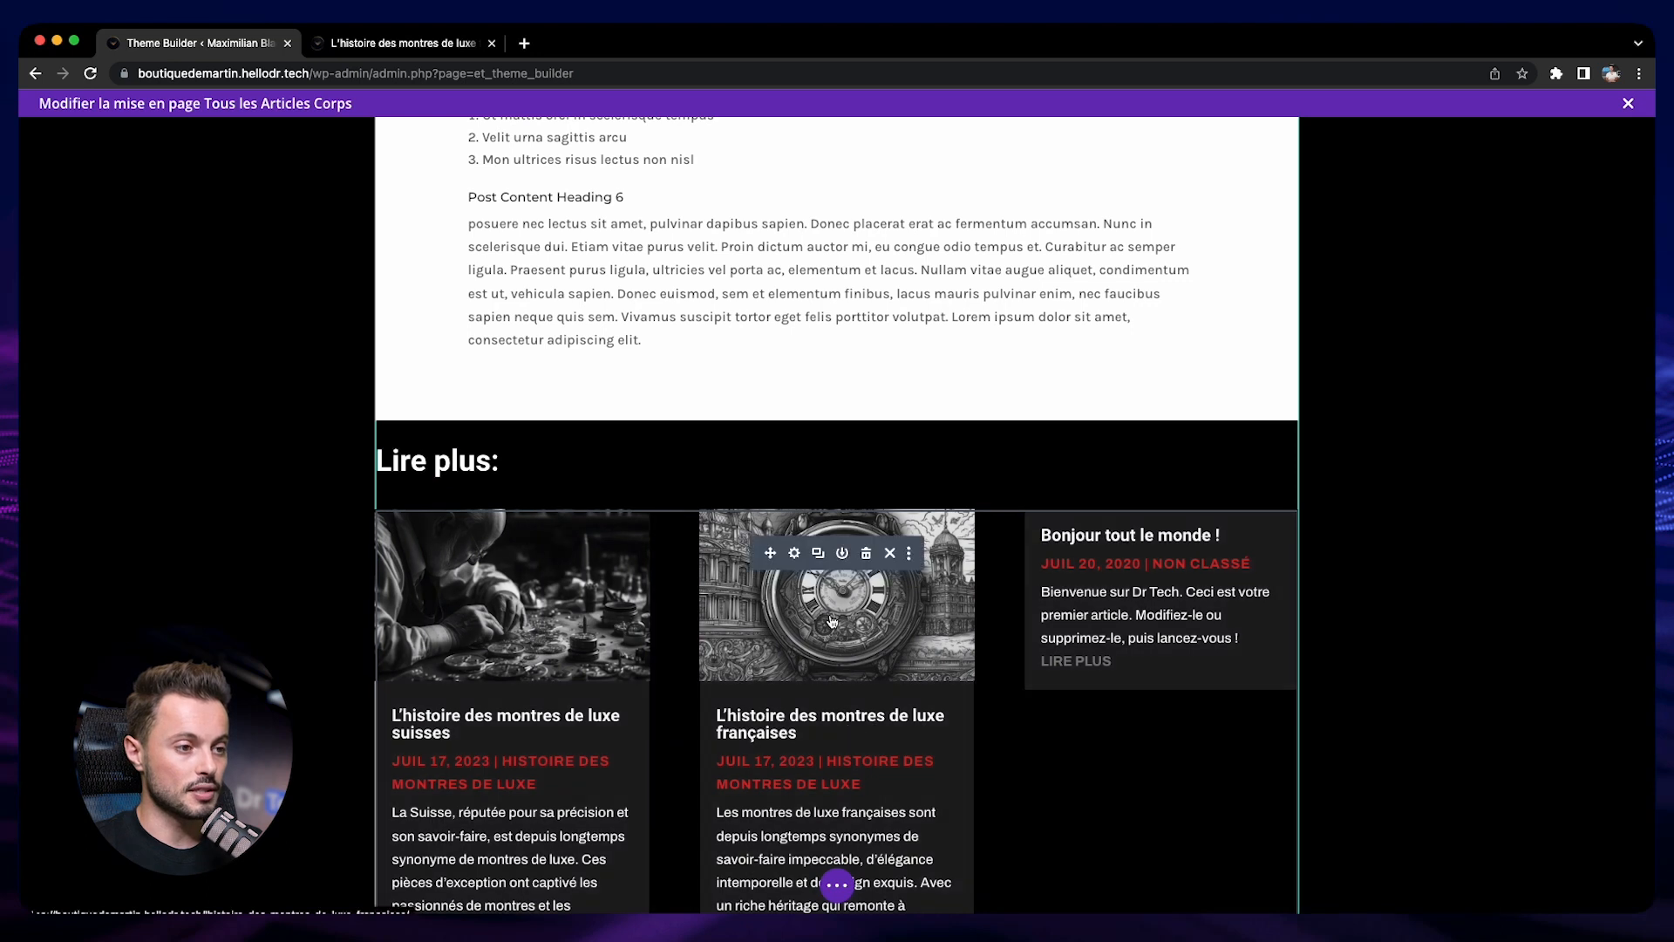
pyautogui.click(797, 560)
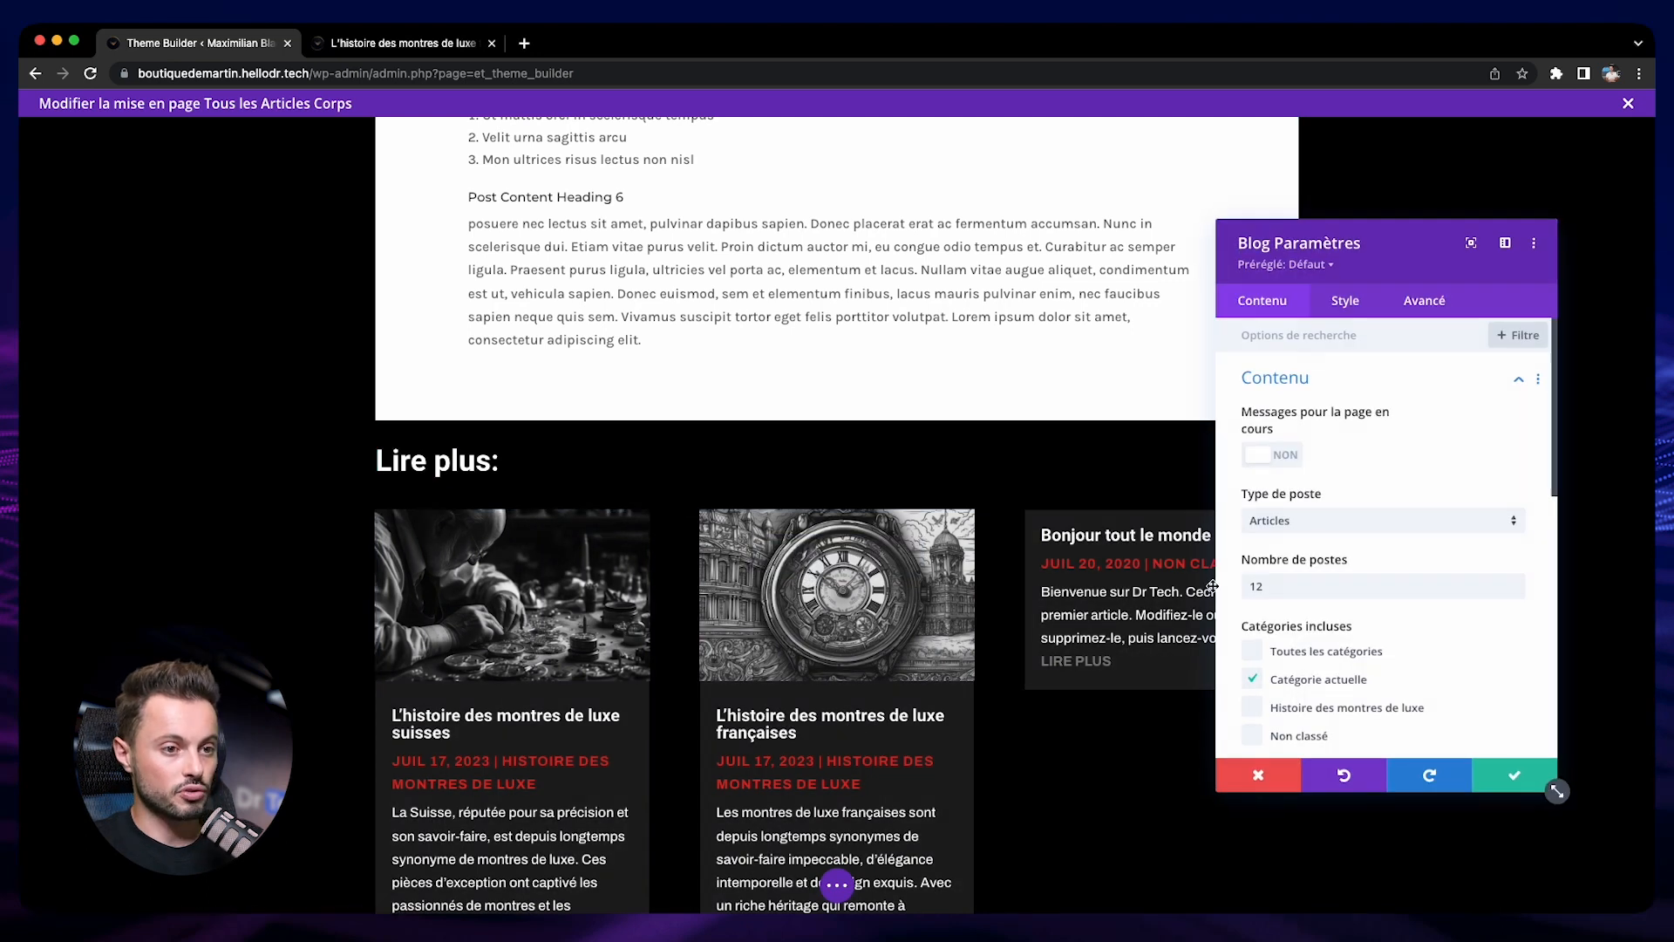
pyautogui.click(1281, 585)
pyautogui.moveTo(1282, 585); pyautogui.dragTo(1232, 588)
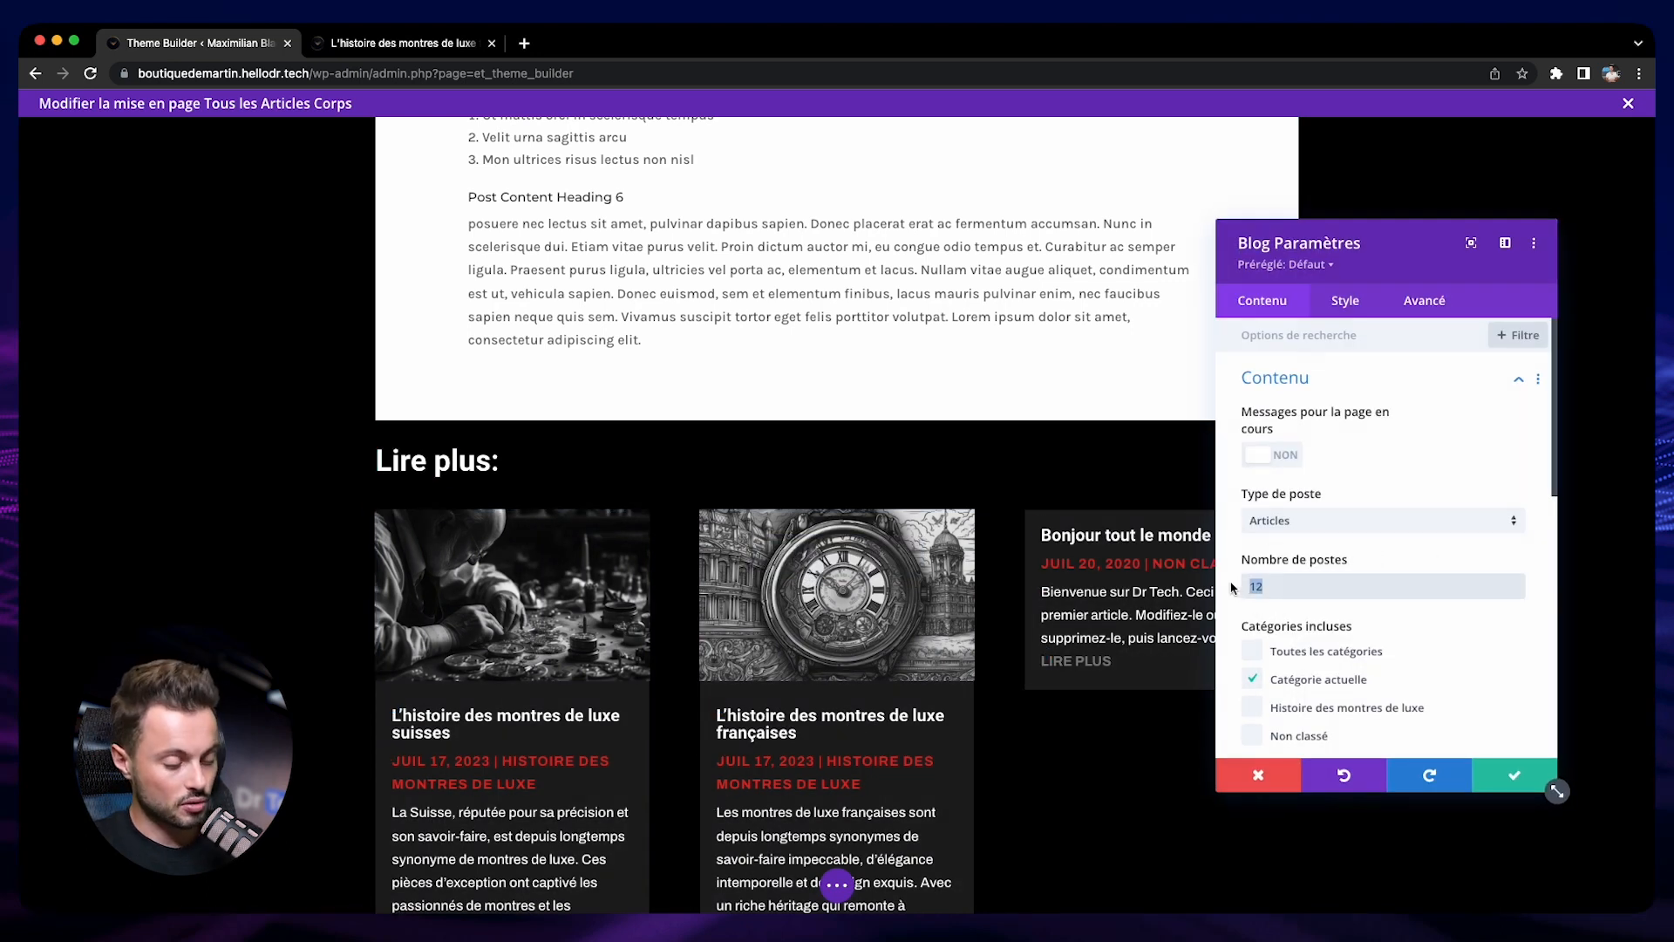
pyautogui.write('3')
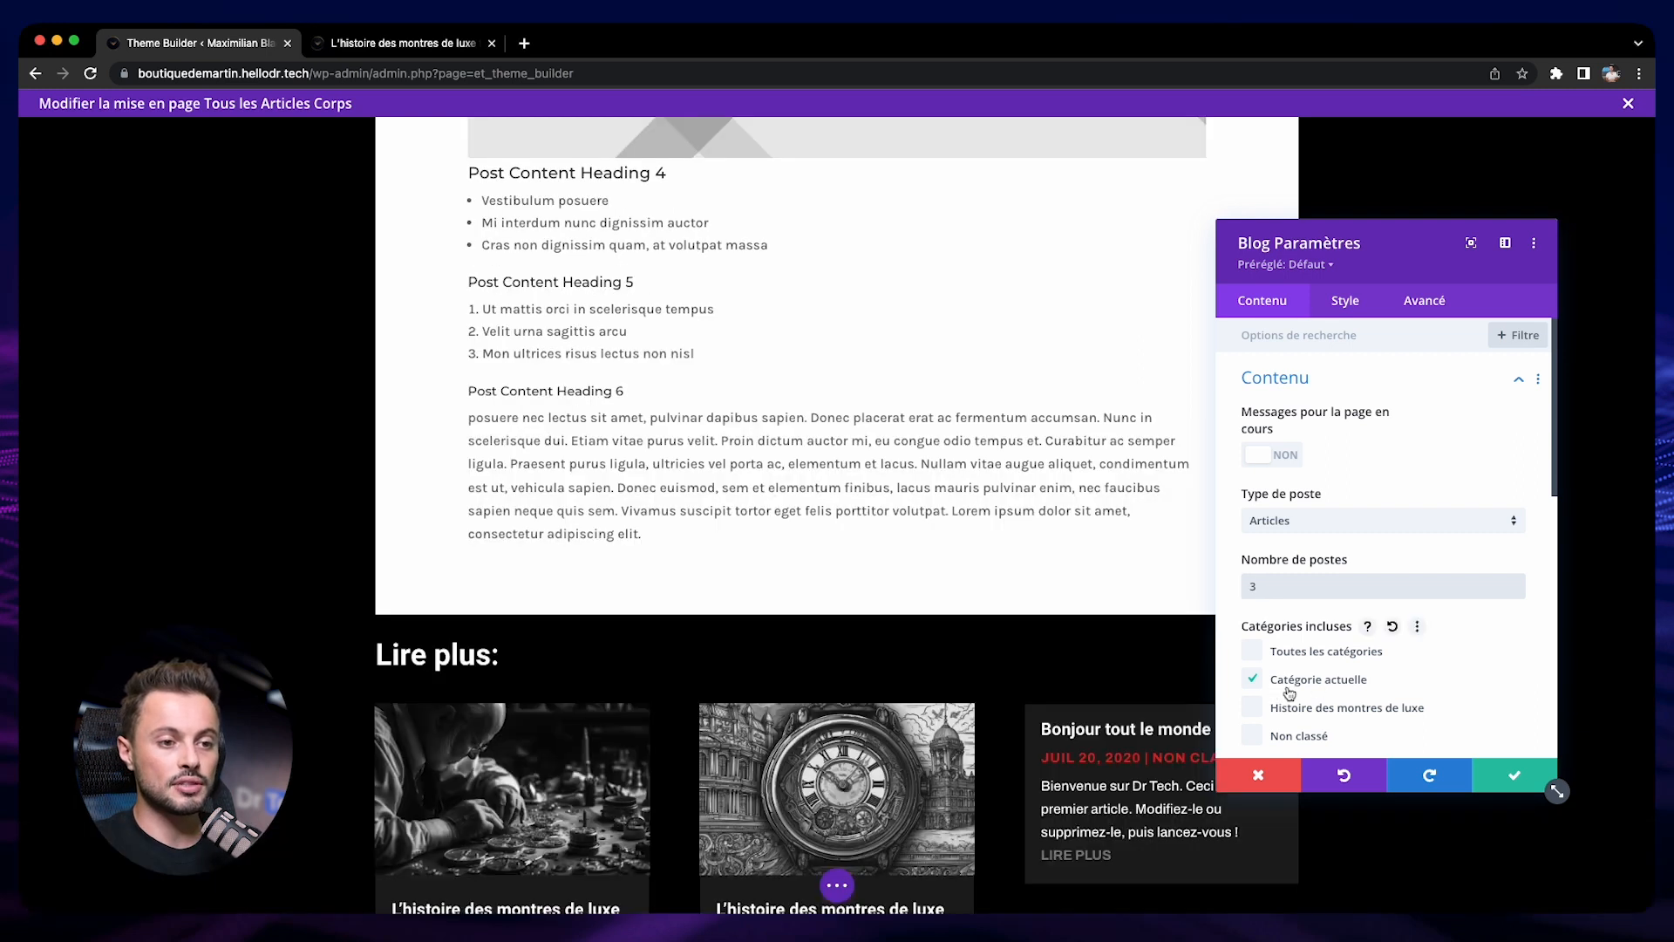
# Save the blog module's settings and check the article grid under "Lire plus:"
pyautogui.scroll(-3, 992, 667)
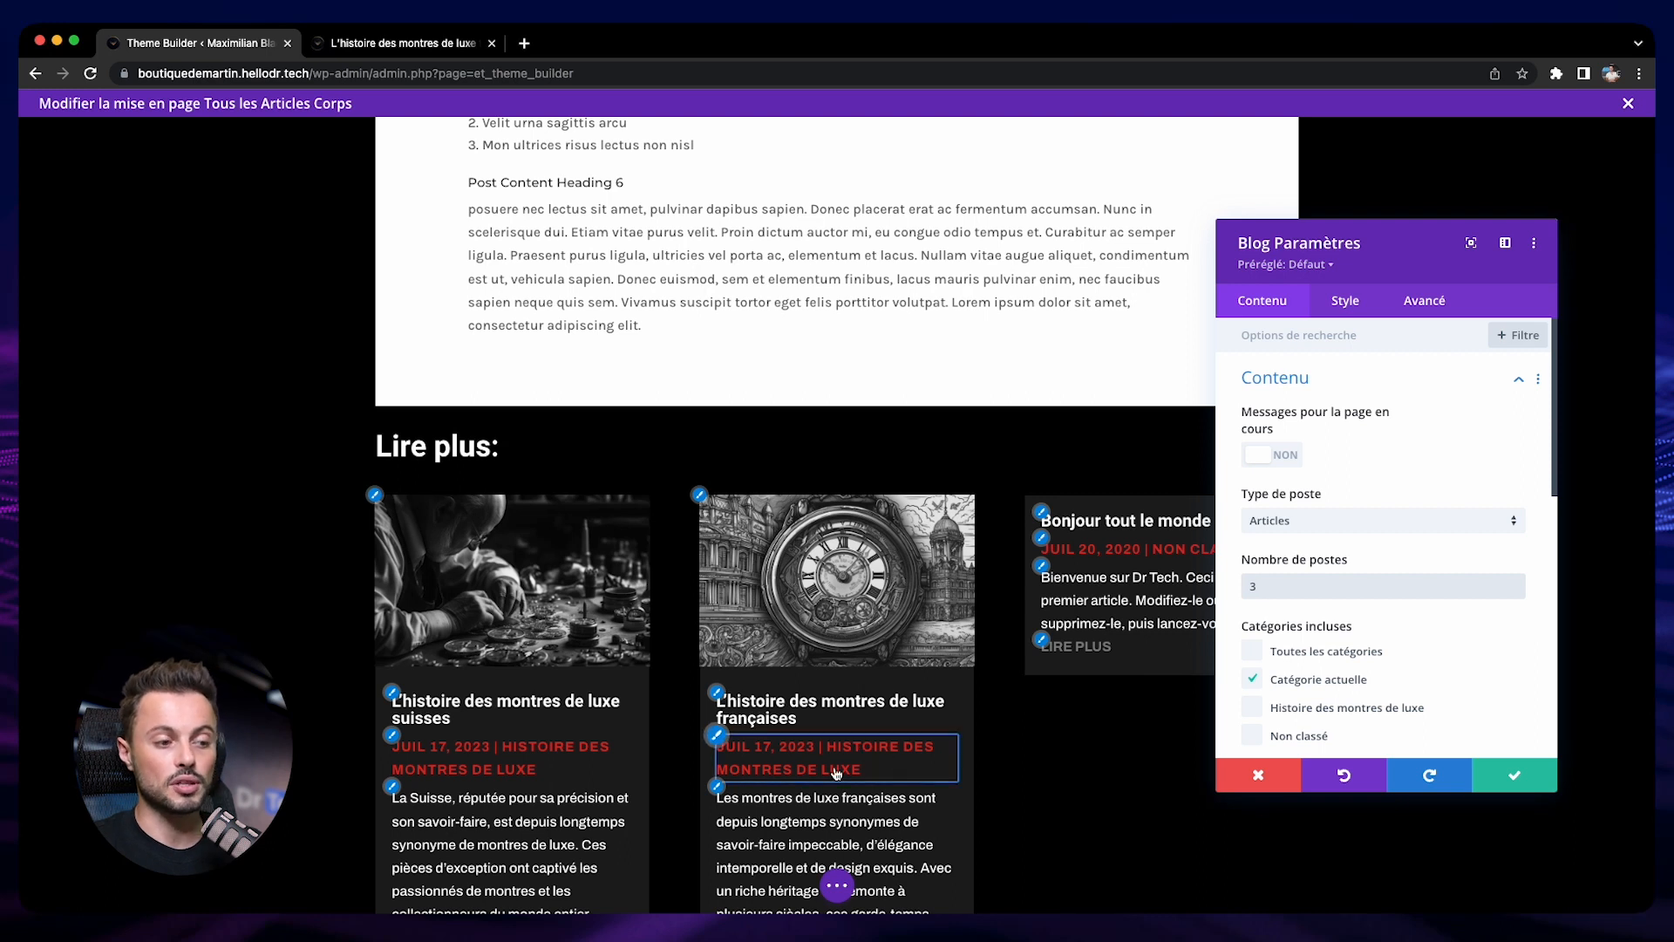
pyautogui.click(1514, 775)
pyautogui.scroll(-4, 722, 585)
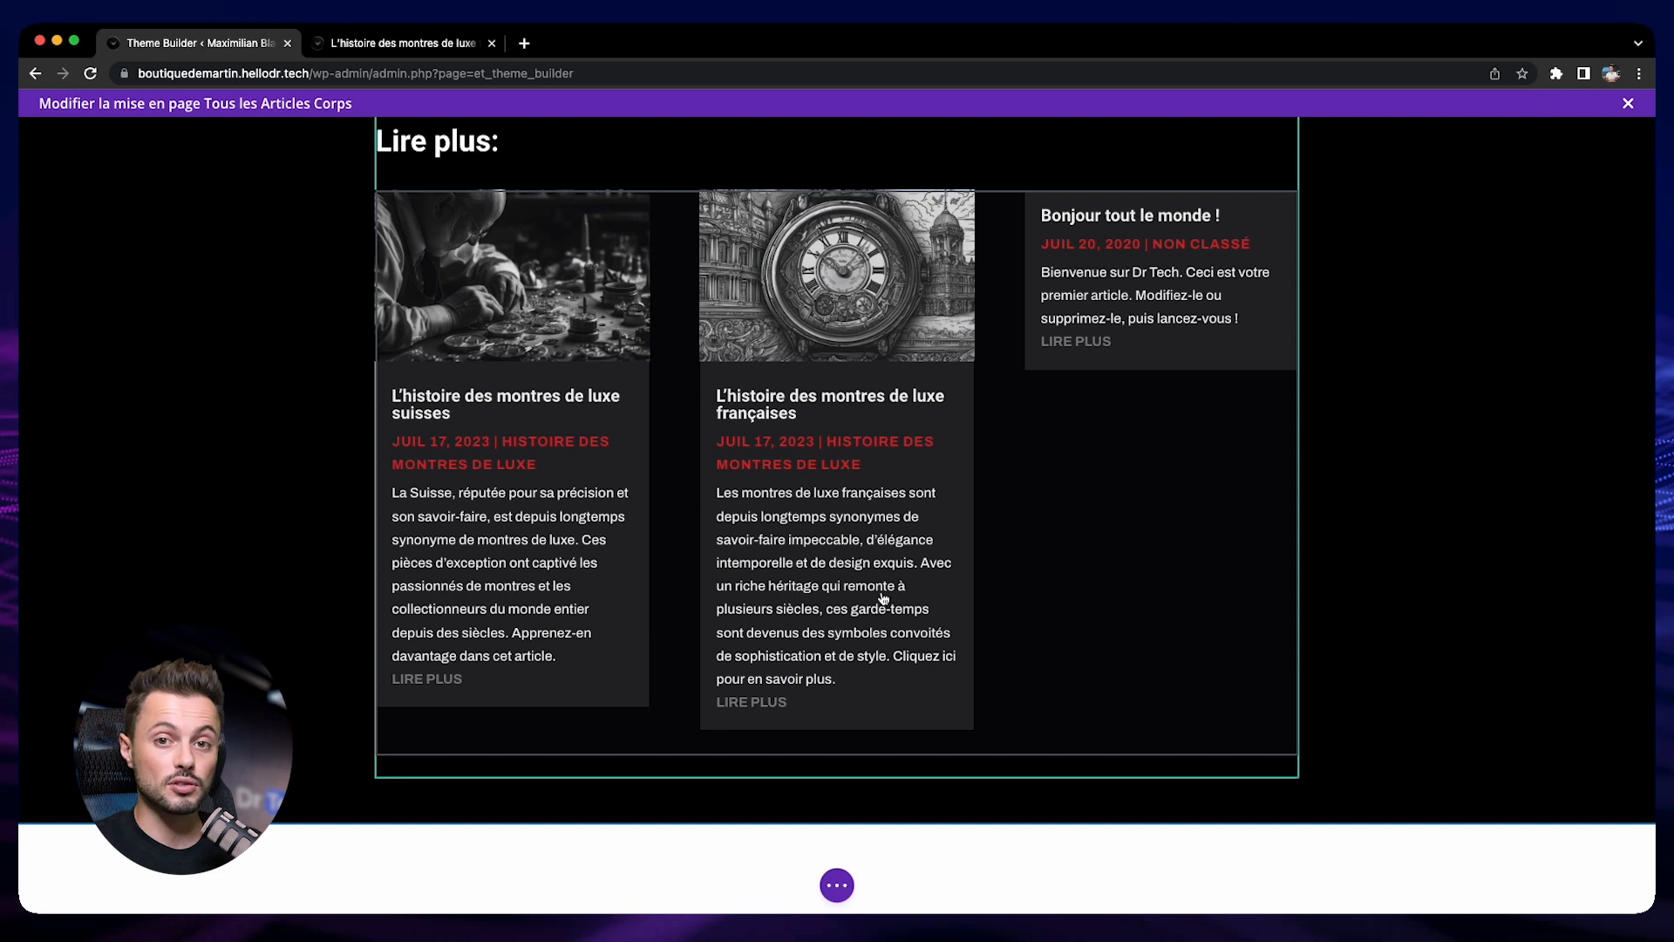
# Set the Heading 1 and paragraph text colors of the post content module to white (#ffffff)
pyautogui.scroll(10, 861, 589)
pyautogui.scroll(8, 862, 590)
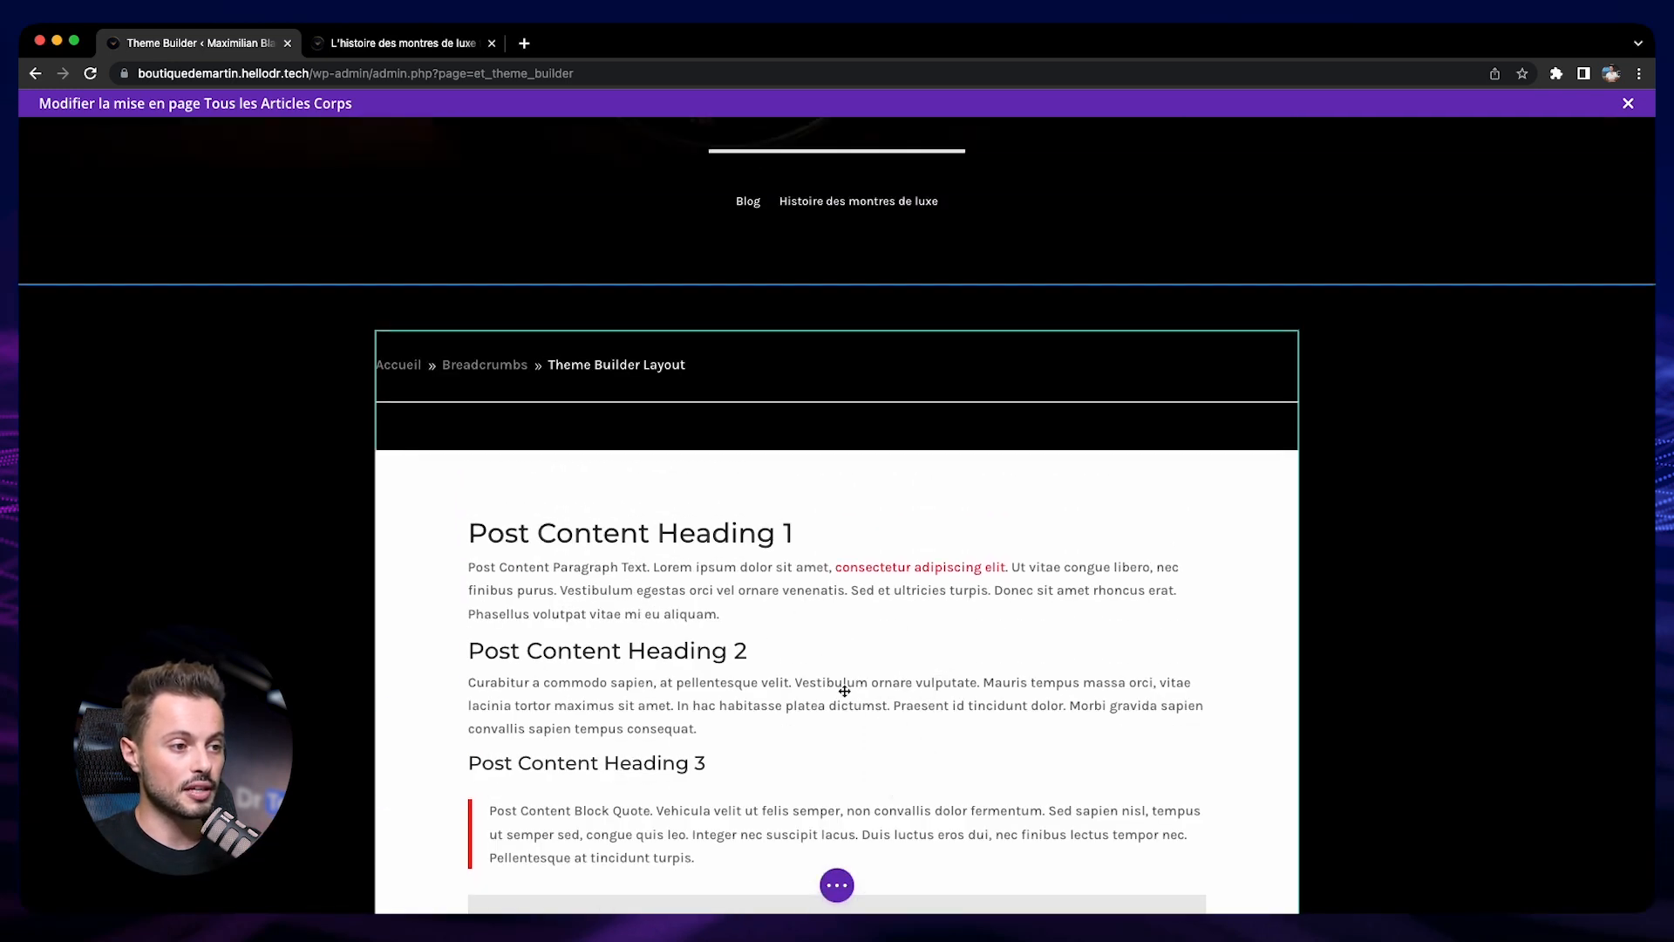
pyautogui.moveTo(854, 640)
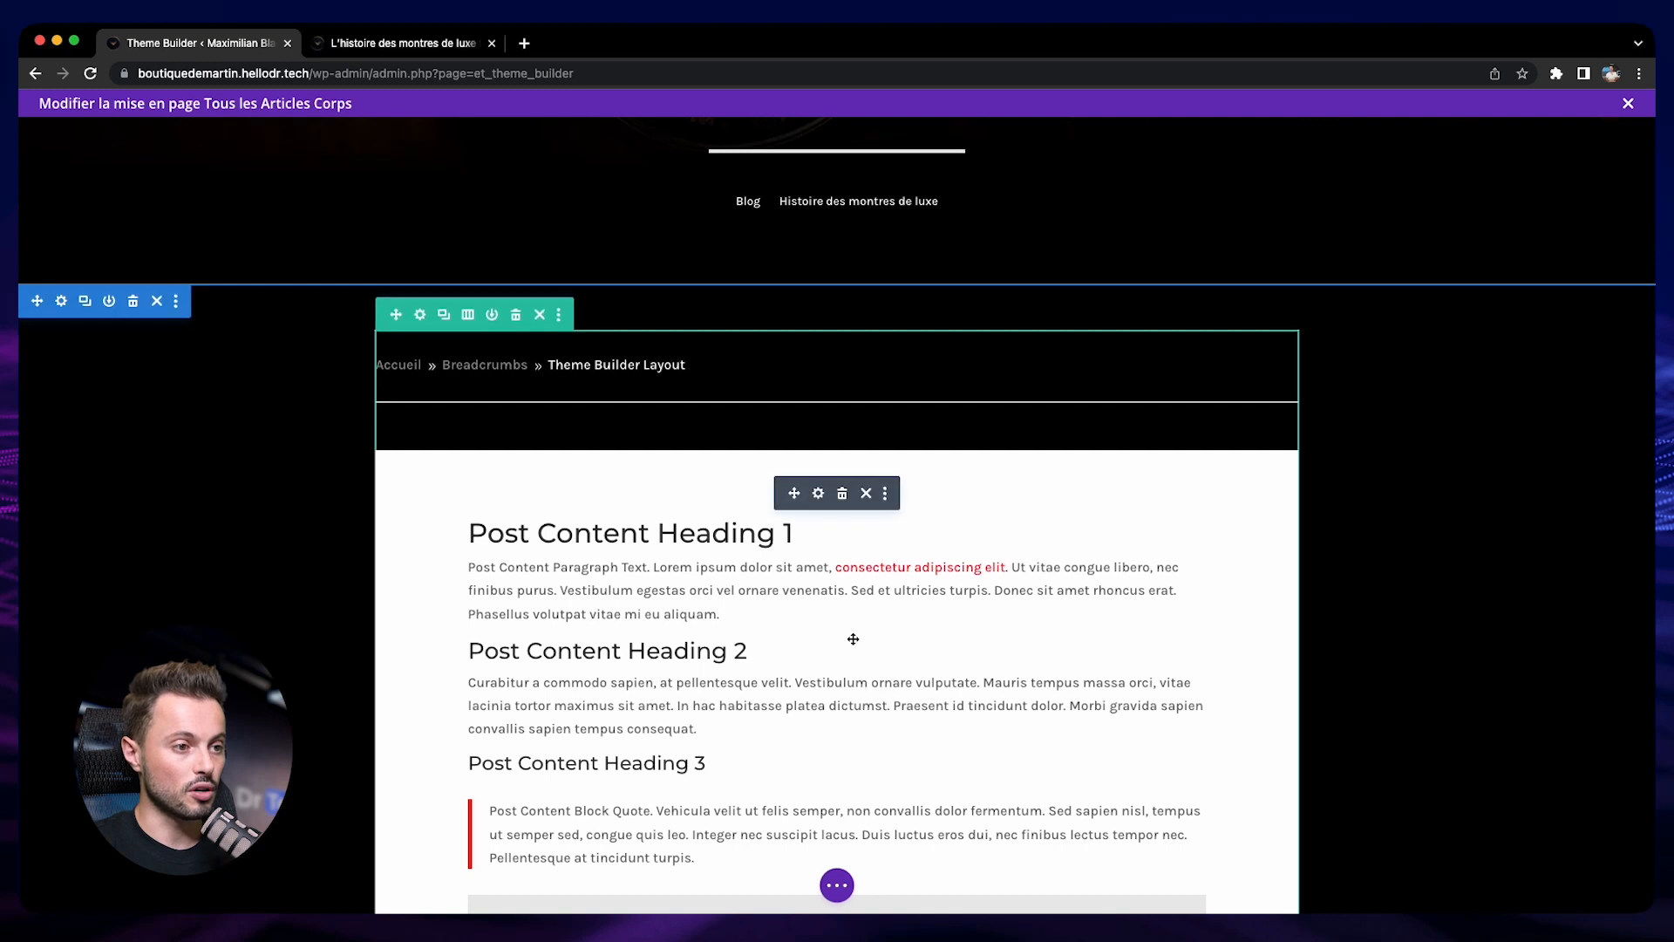
pyautogui.click(819, 495)
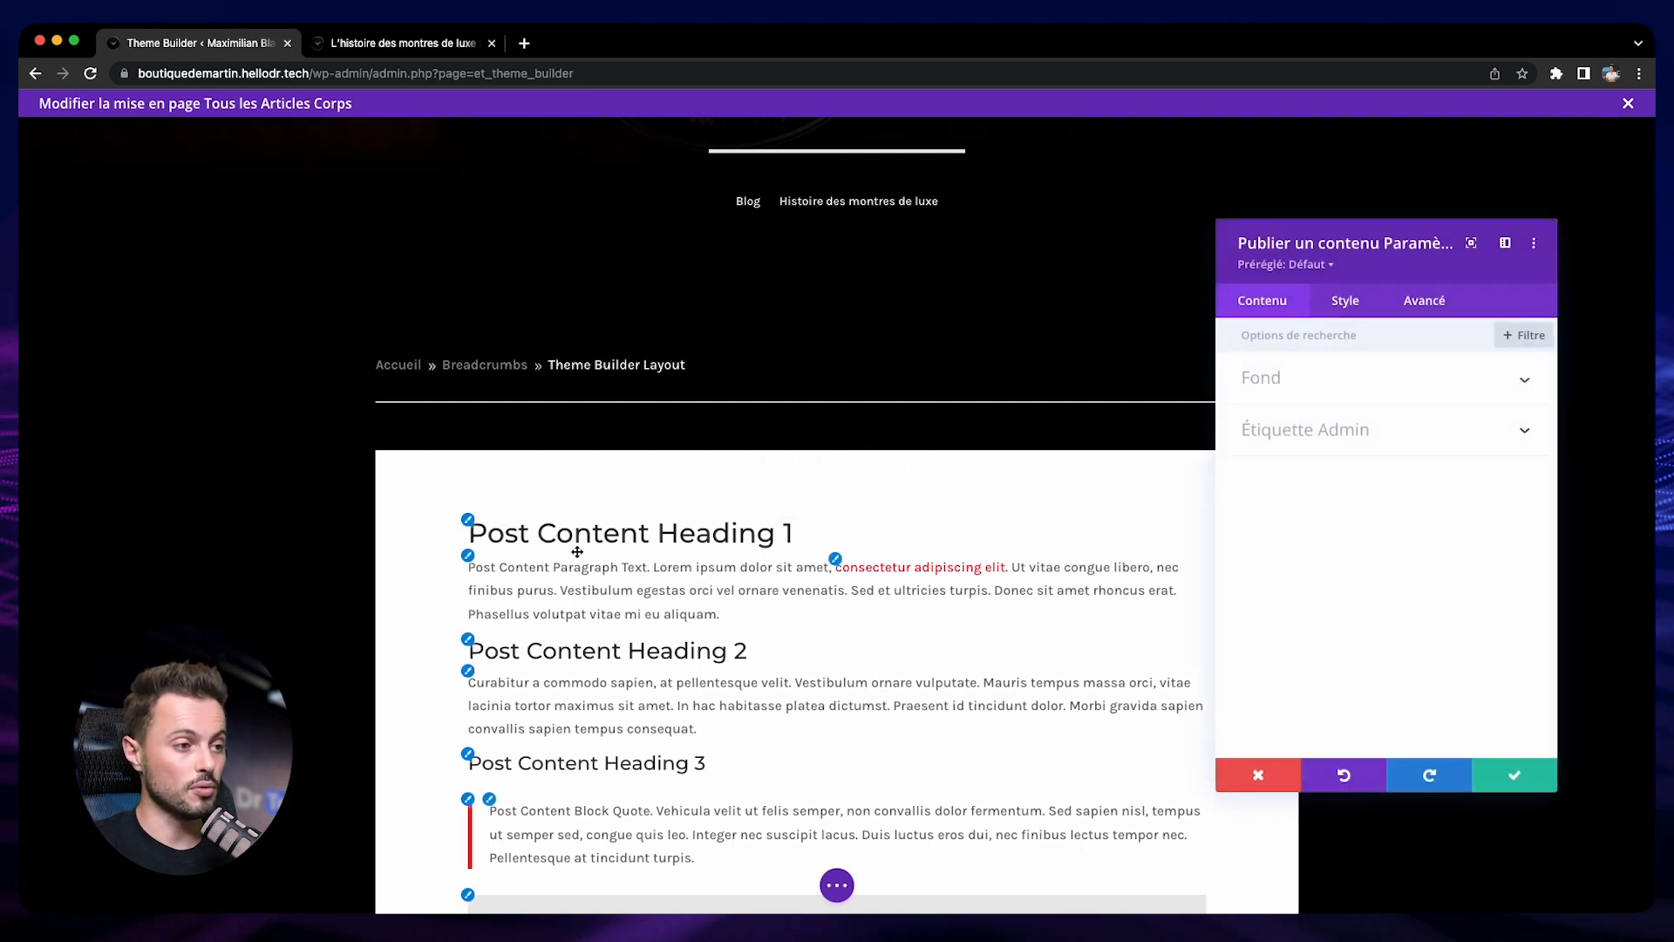
pyautogui.click(469, 520)
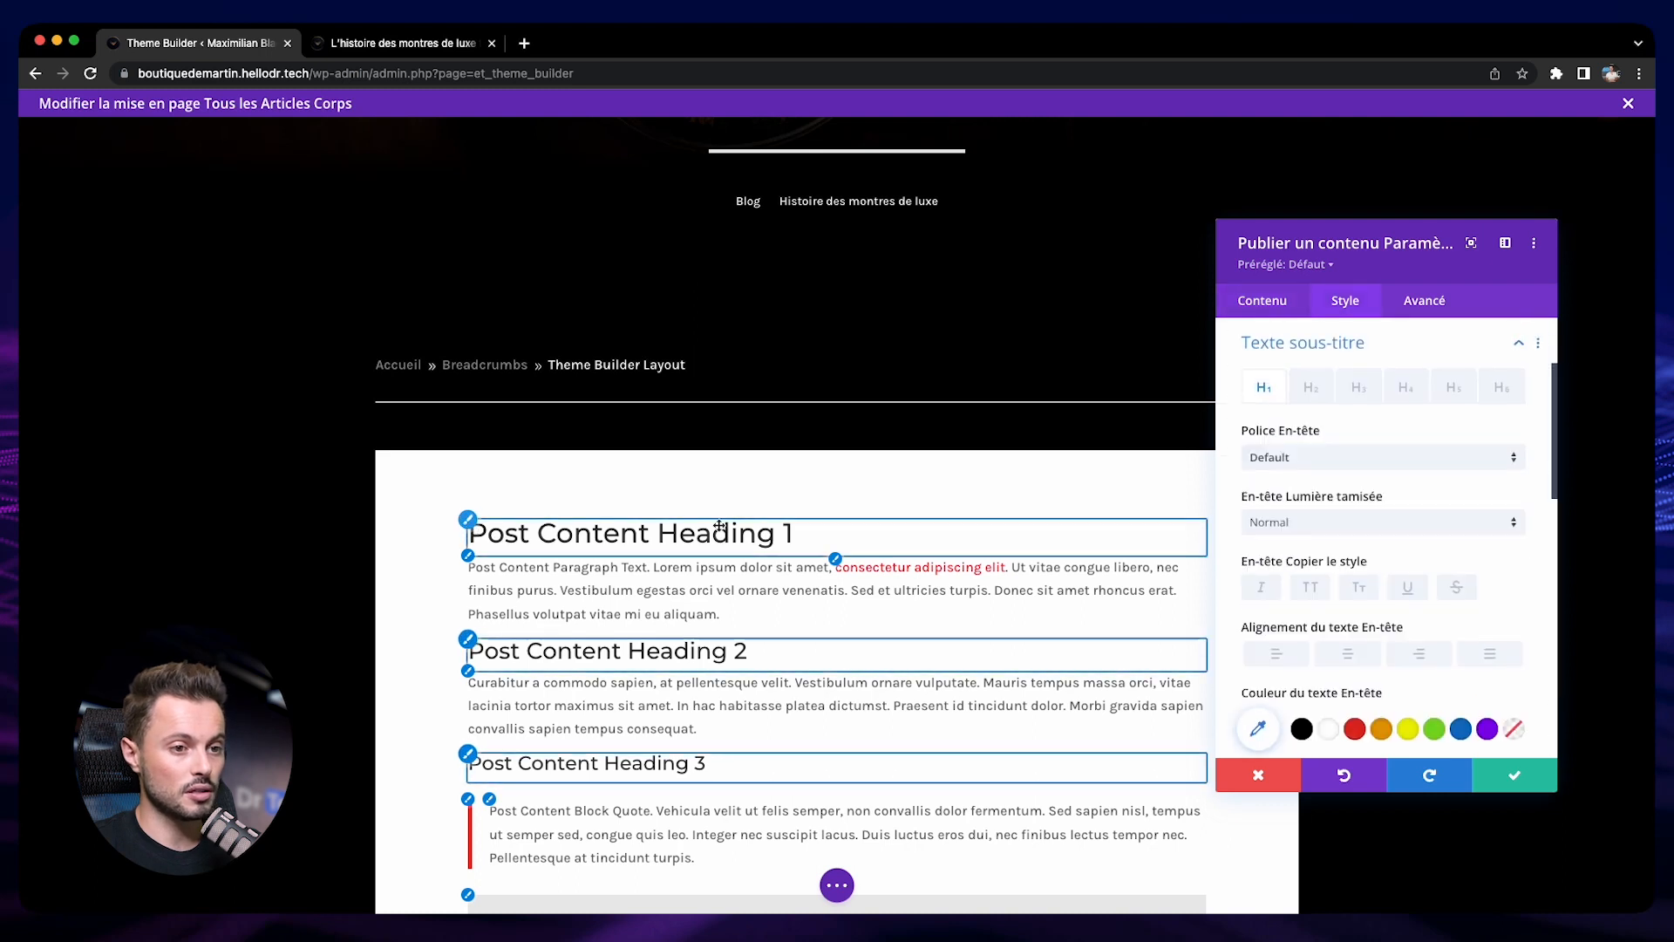
pyautogui.click(1335, 733)
pyautogui.click(468, 556)
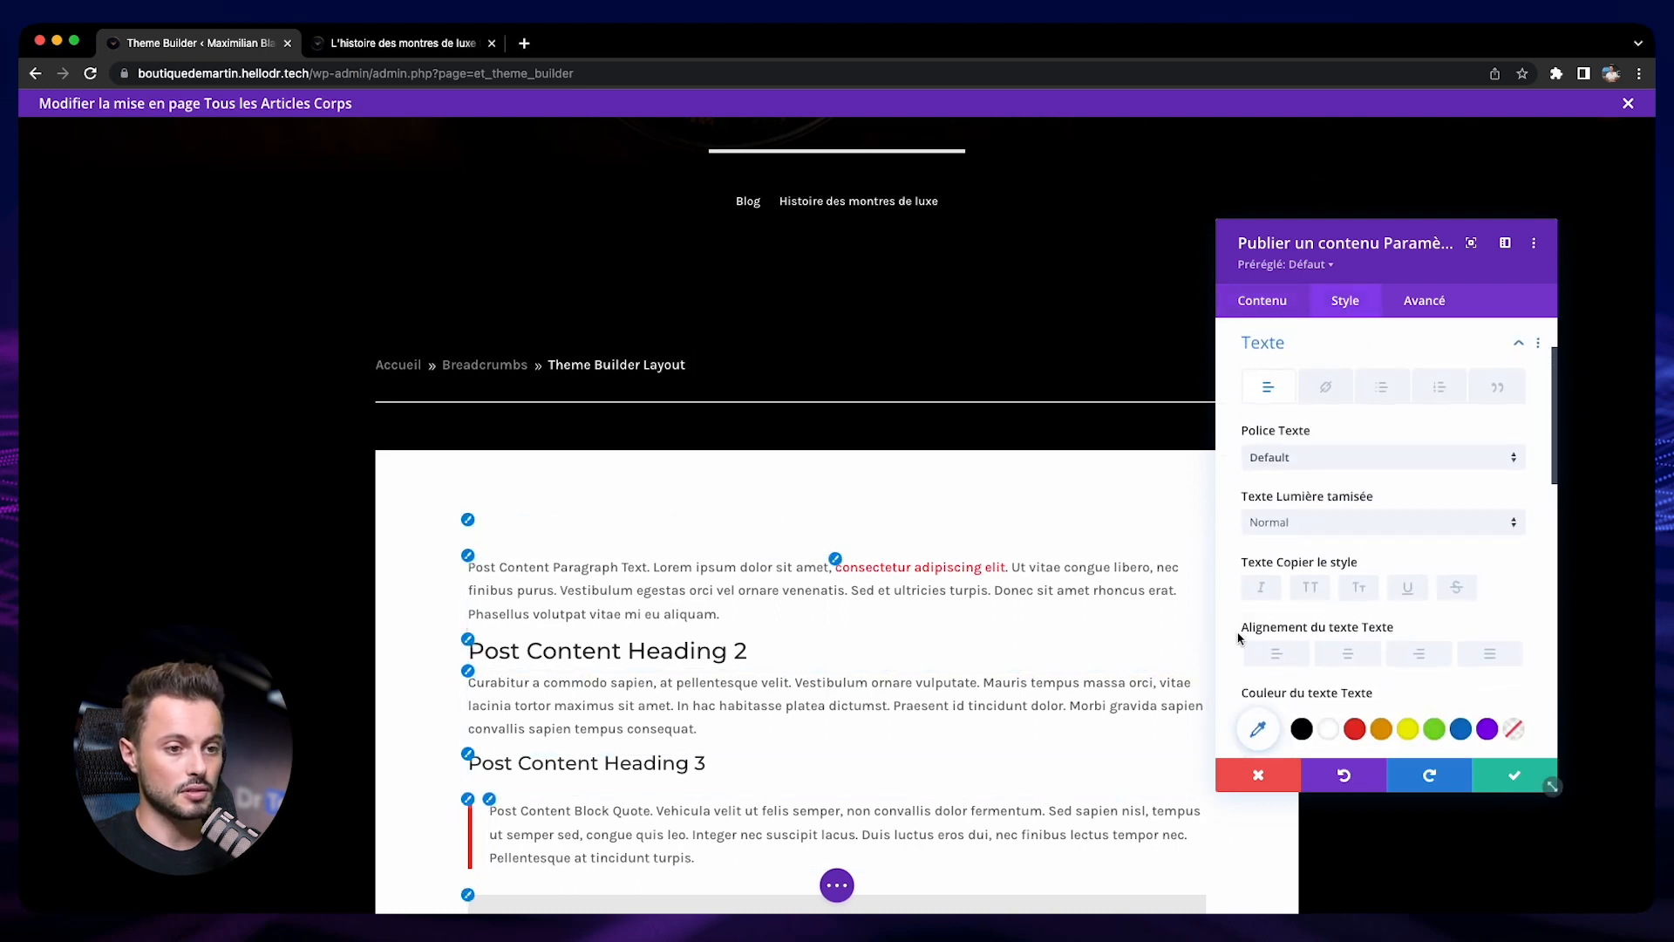
pyautogui.click(1332, 731)
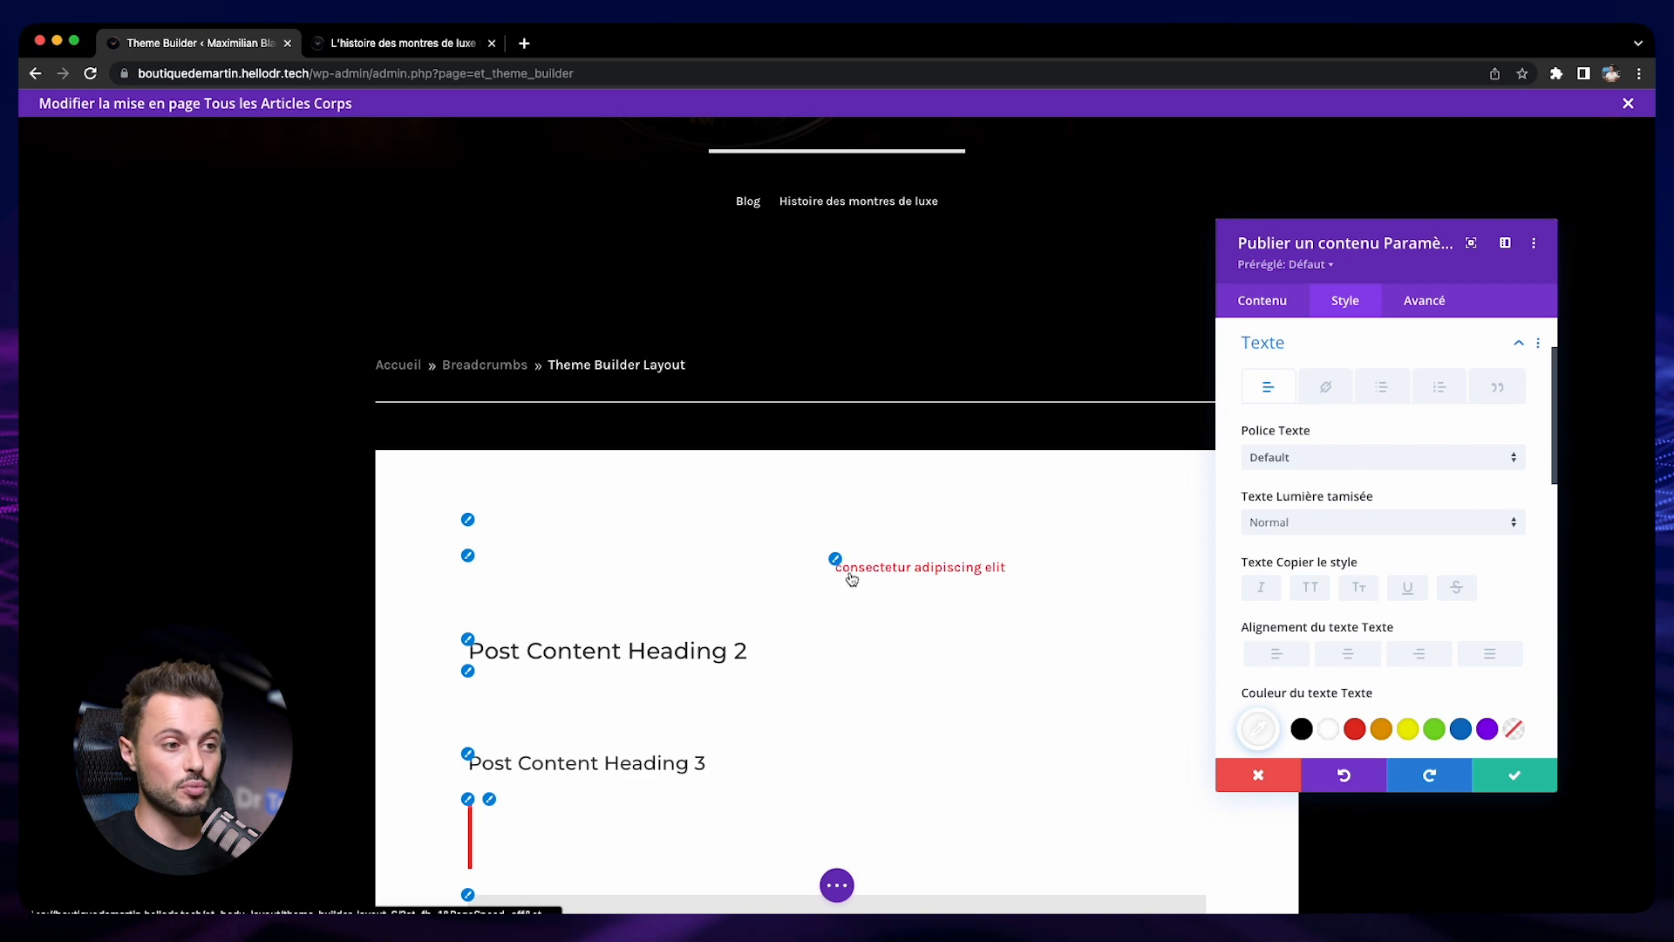
# Set the post content's Heading 2 and Heading 3 text colors to white
pyautogui.click(469, 639)
pyautogui.click(1328, 731)
pyautogui.click(468, 753)
pyautogui.click(1327, 729)
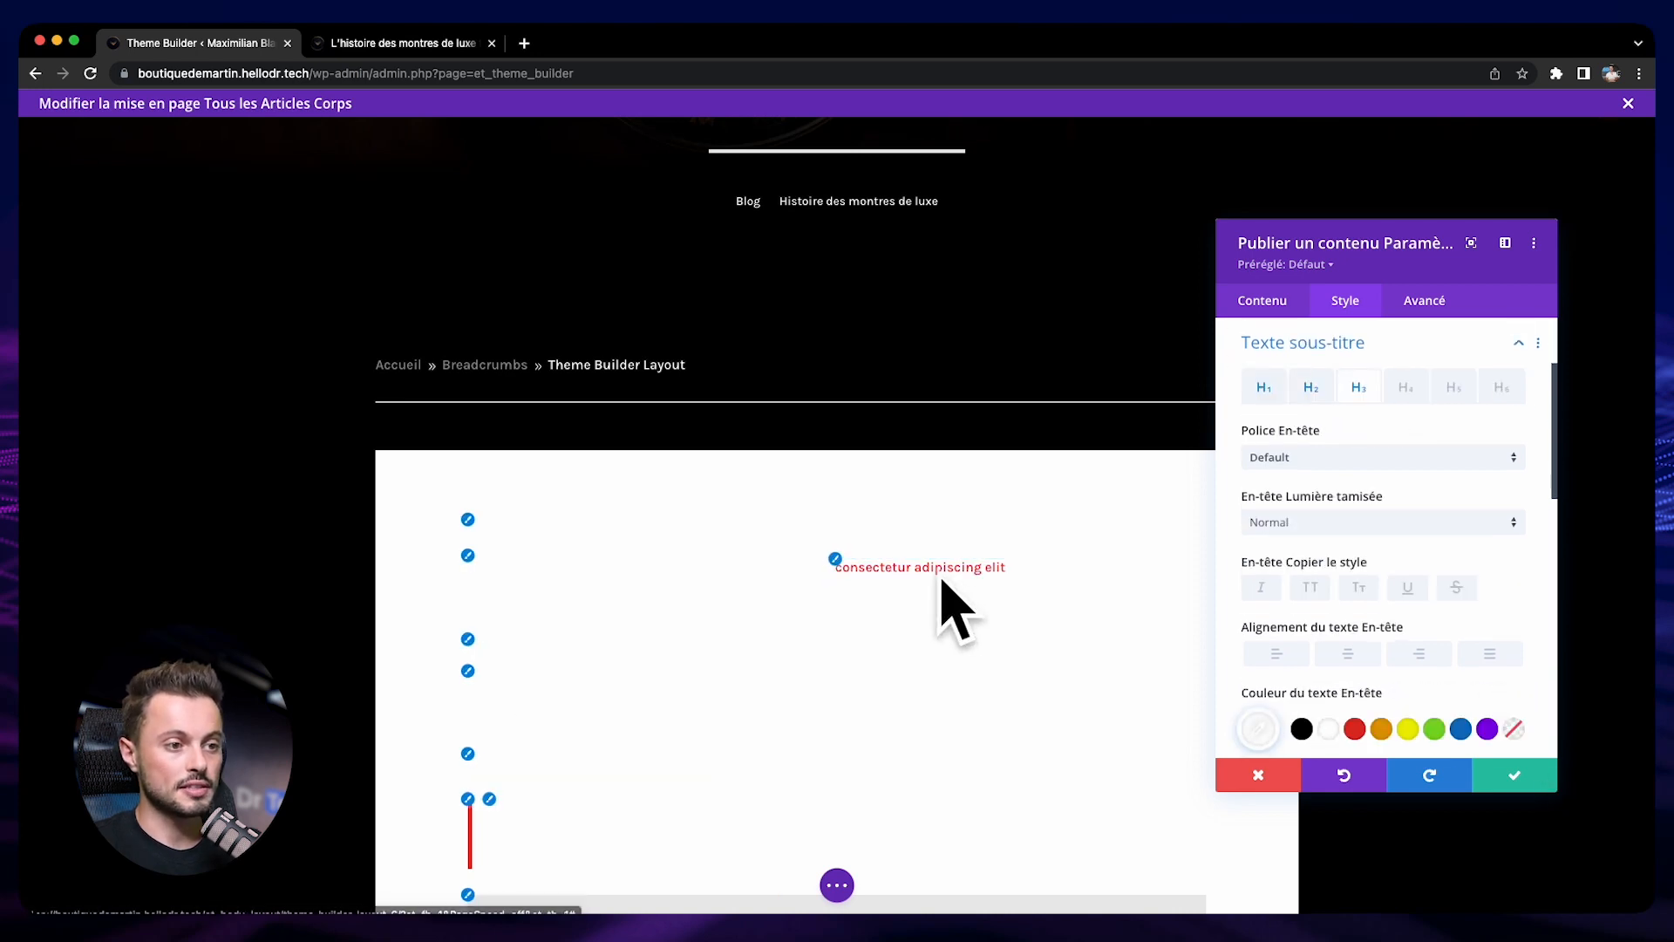
# Set the link text color in the post content to white
pyautogui.scroll(3, 1370, 547)
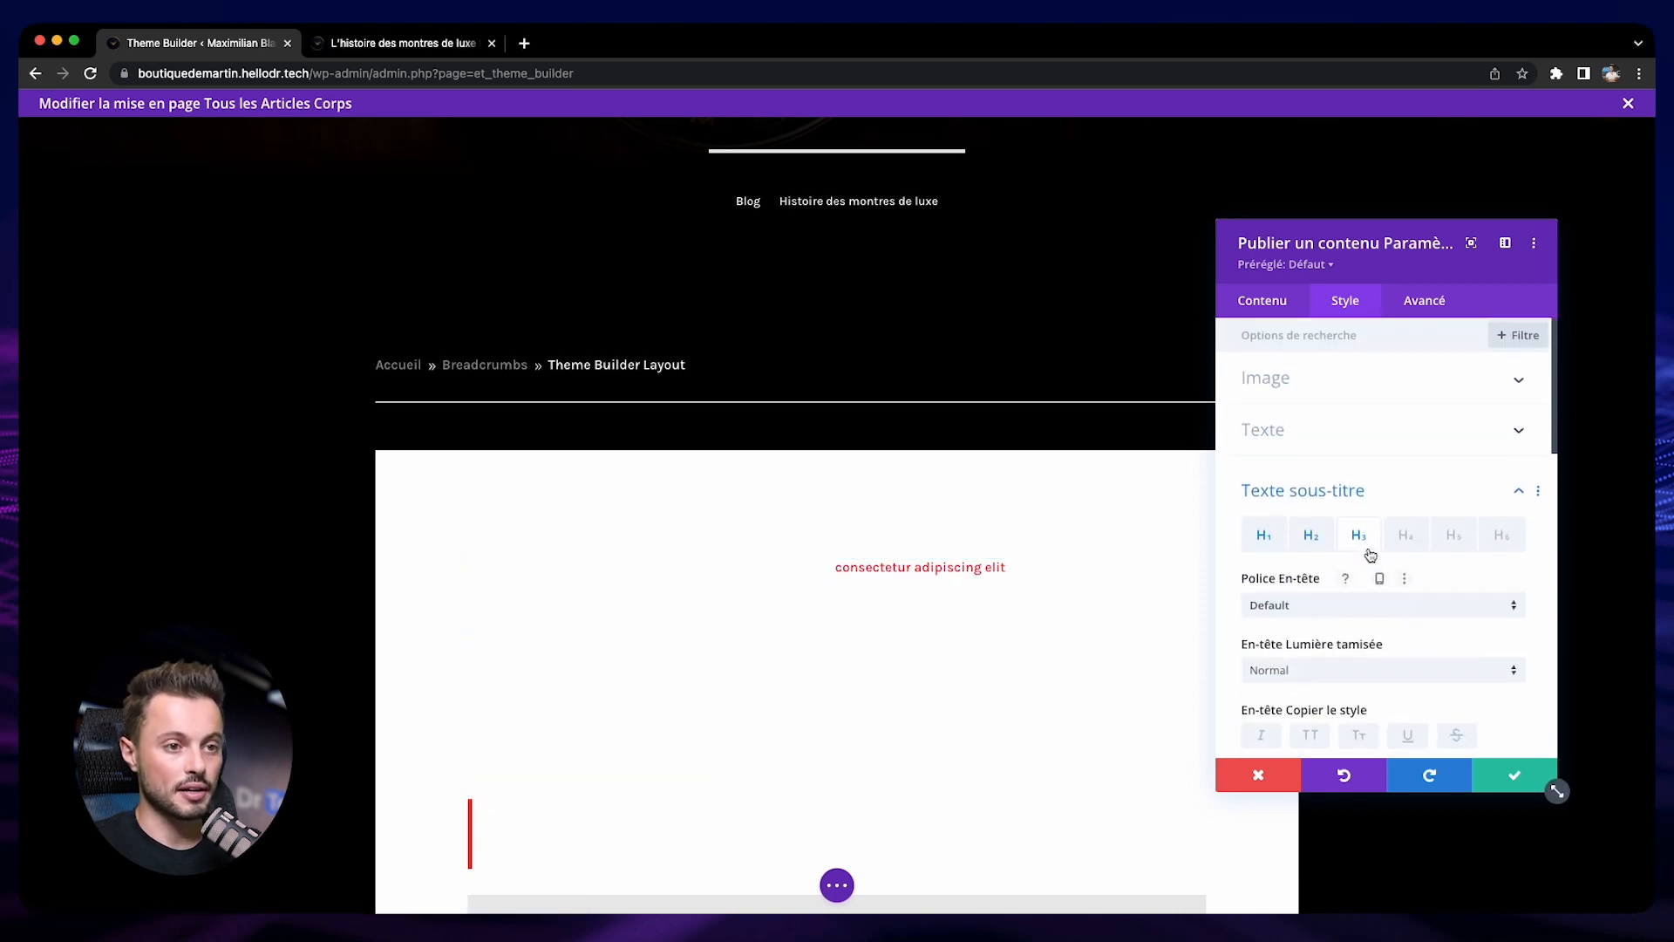
pyautogui.click(1309, 444)
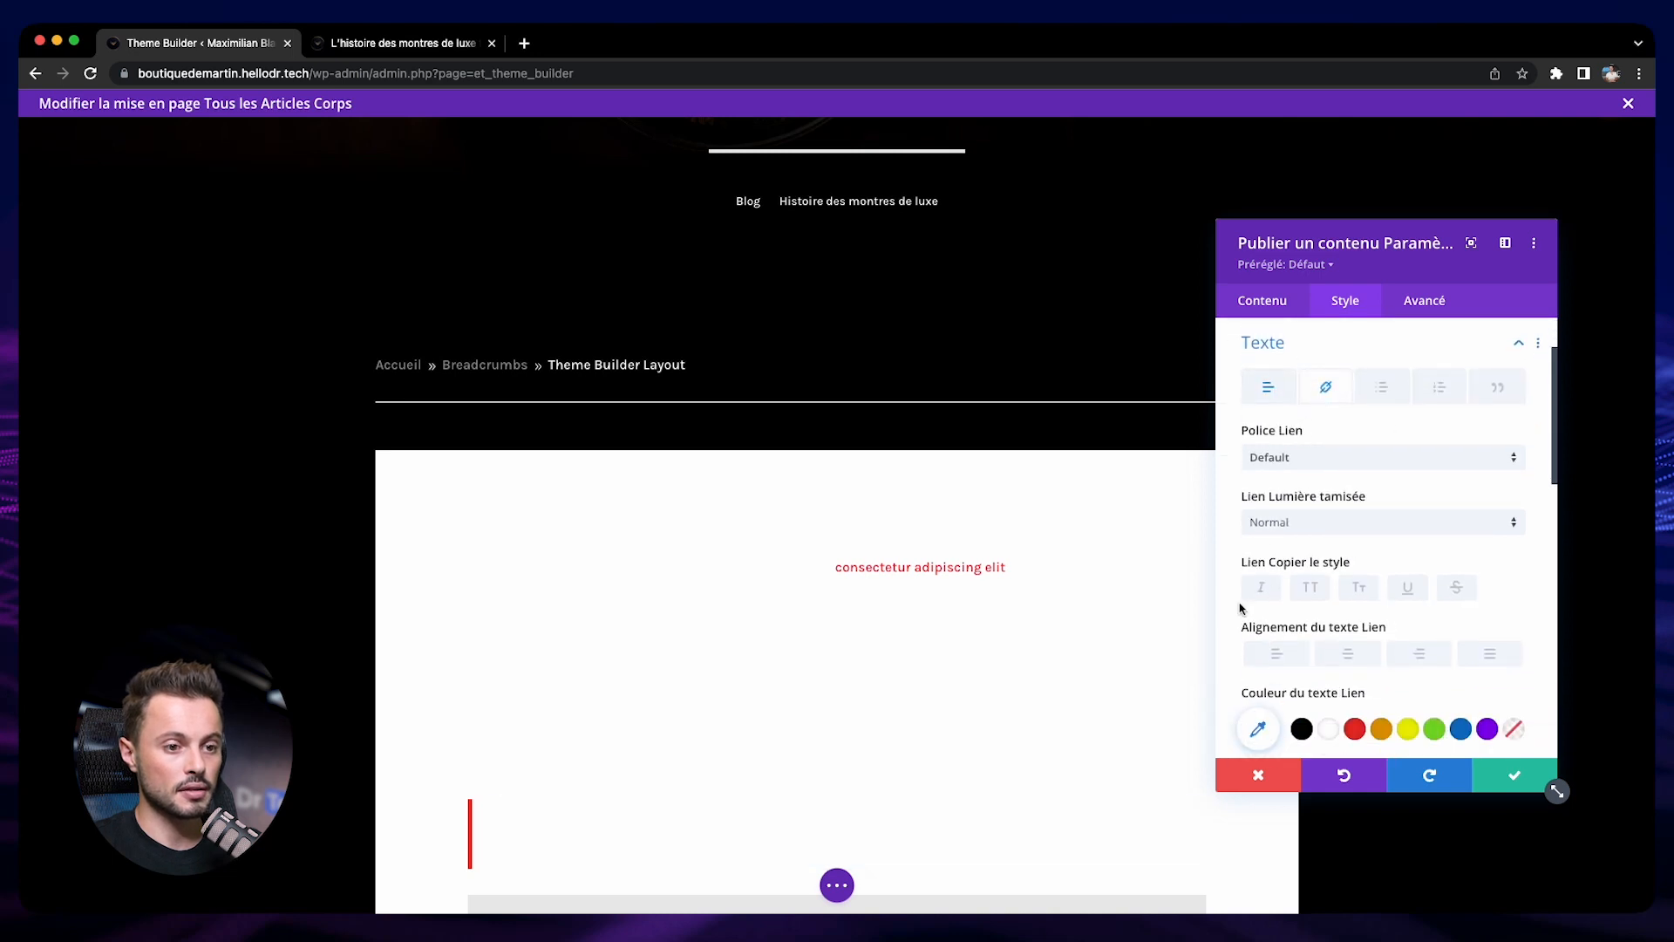
pyautogui.scroll(-1, 1241, 605)
pyautogui.click(1328, 695)
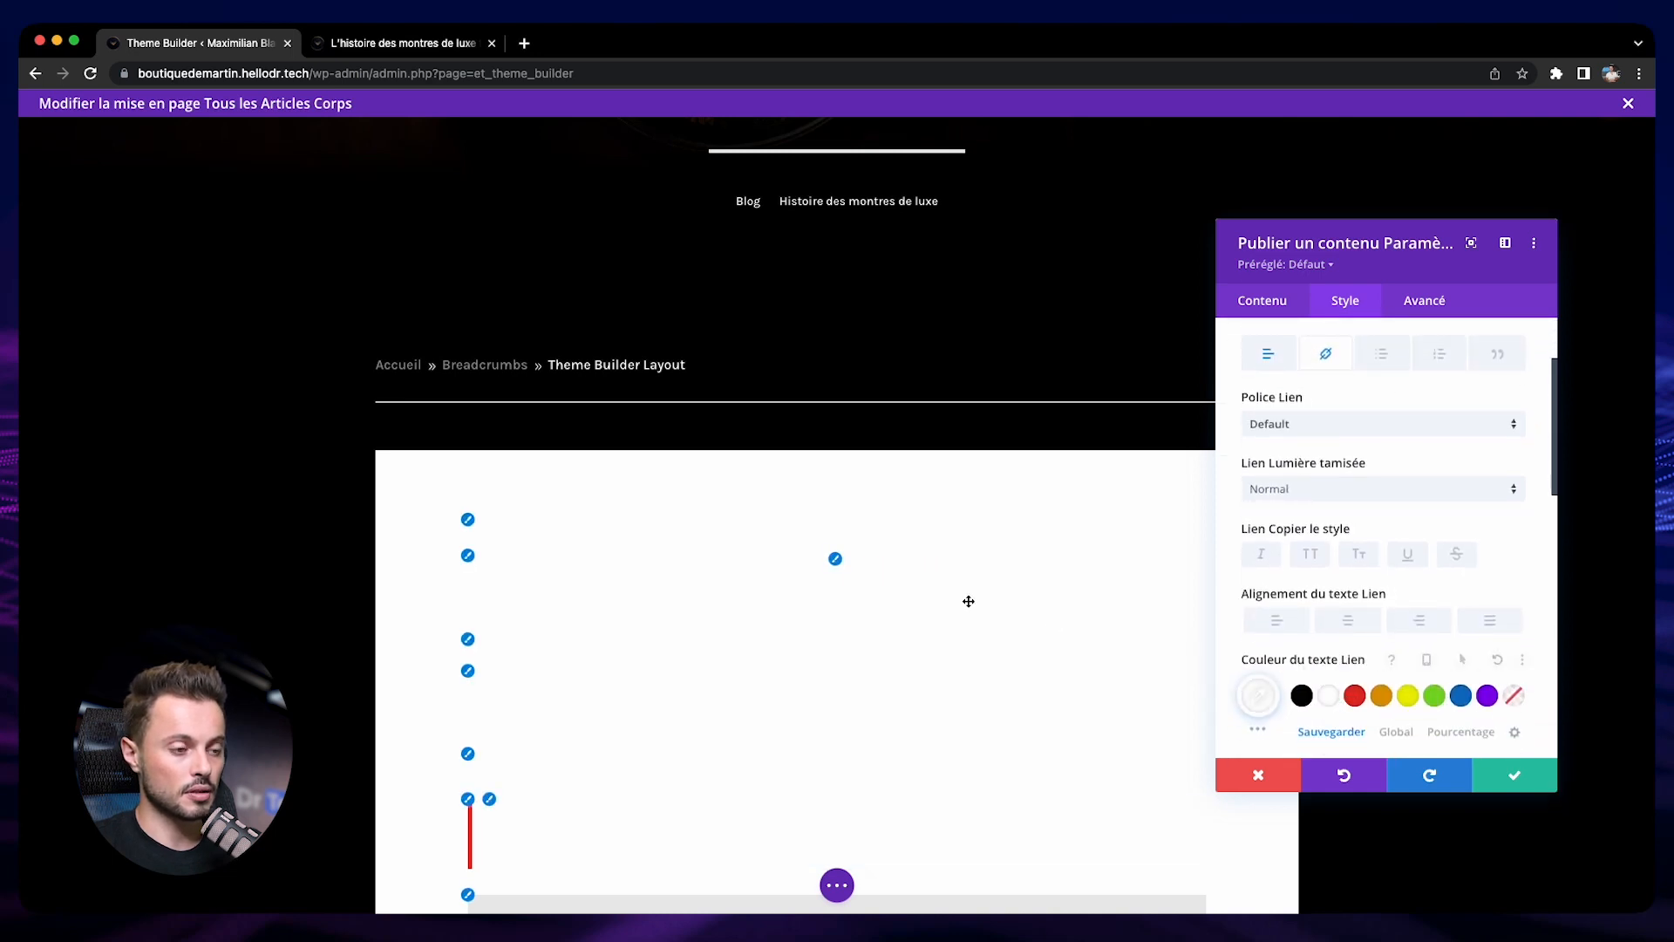
# Set the post content's Heading 4, 5 and 6 text colors to white and save the module
pyautogui.scroll(-8, 966, 598)
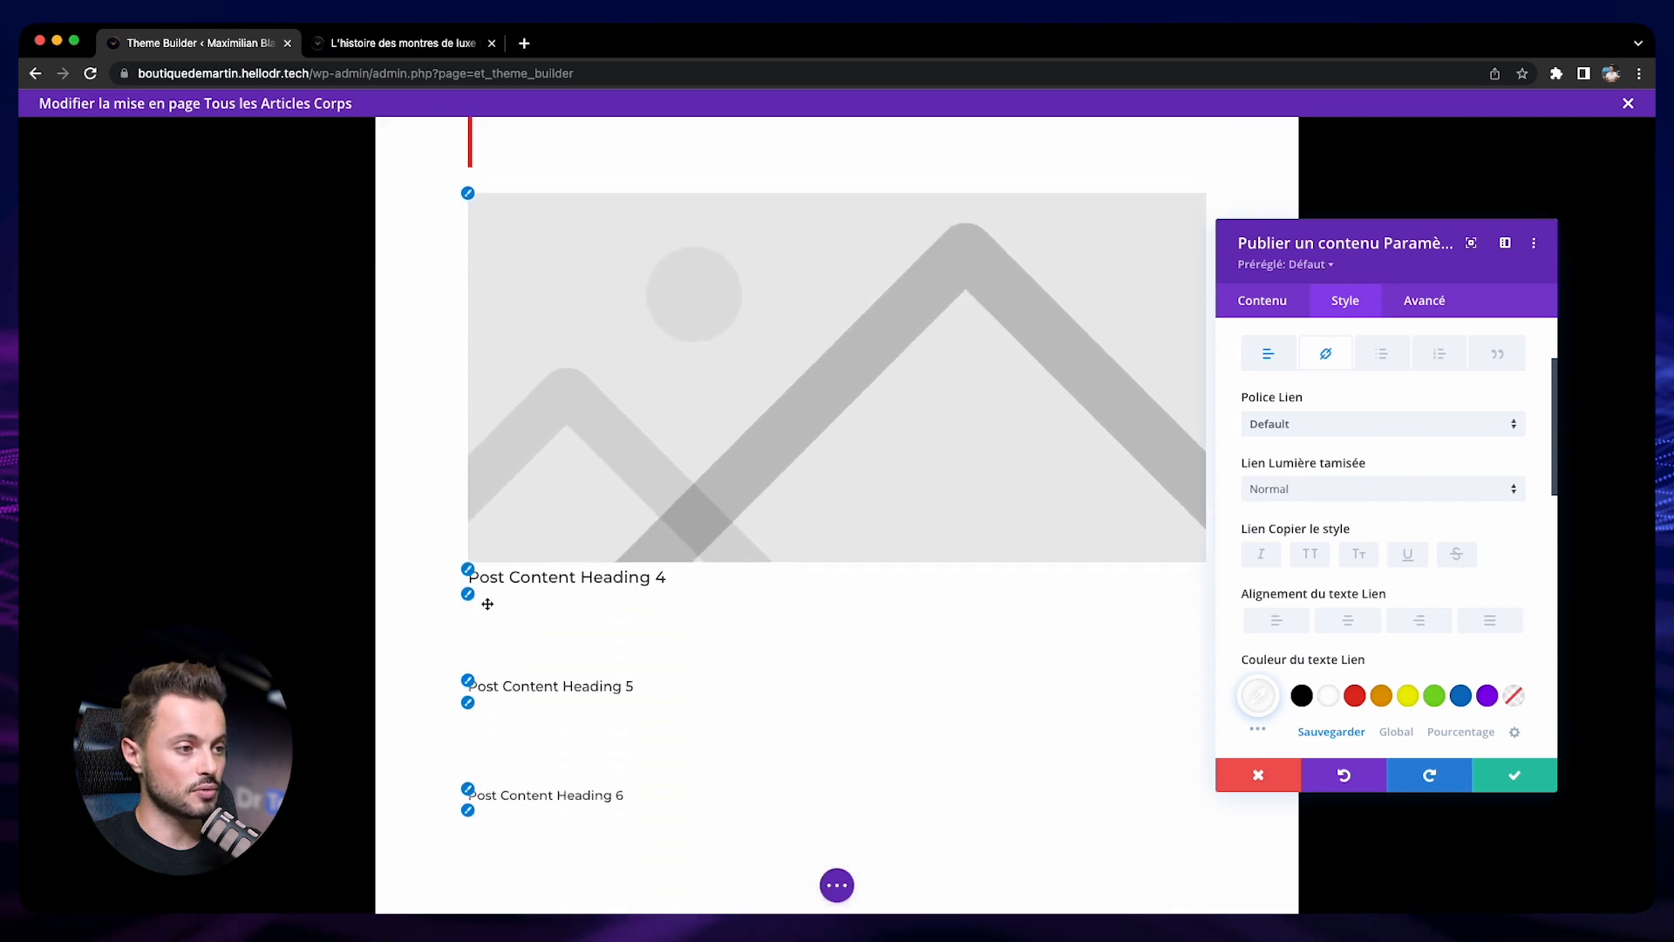
pyautogui.click(468, 571)
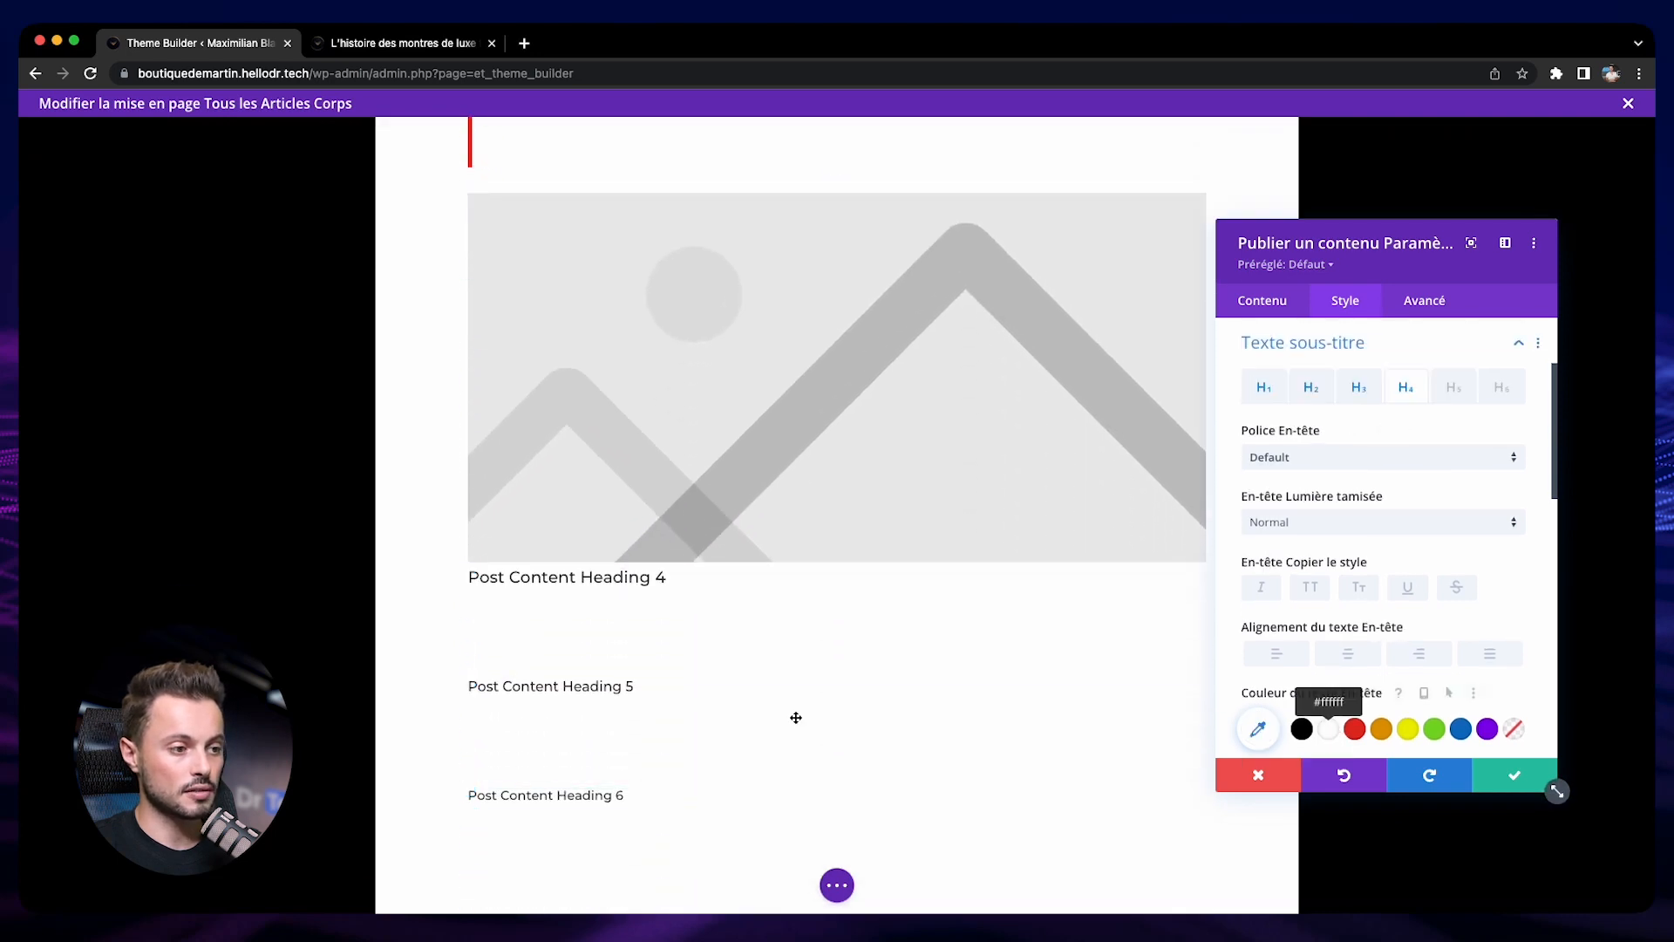
pyautogui.click(469, 685)
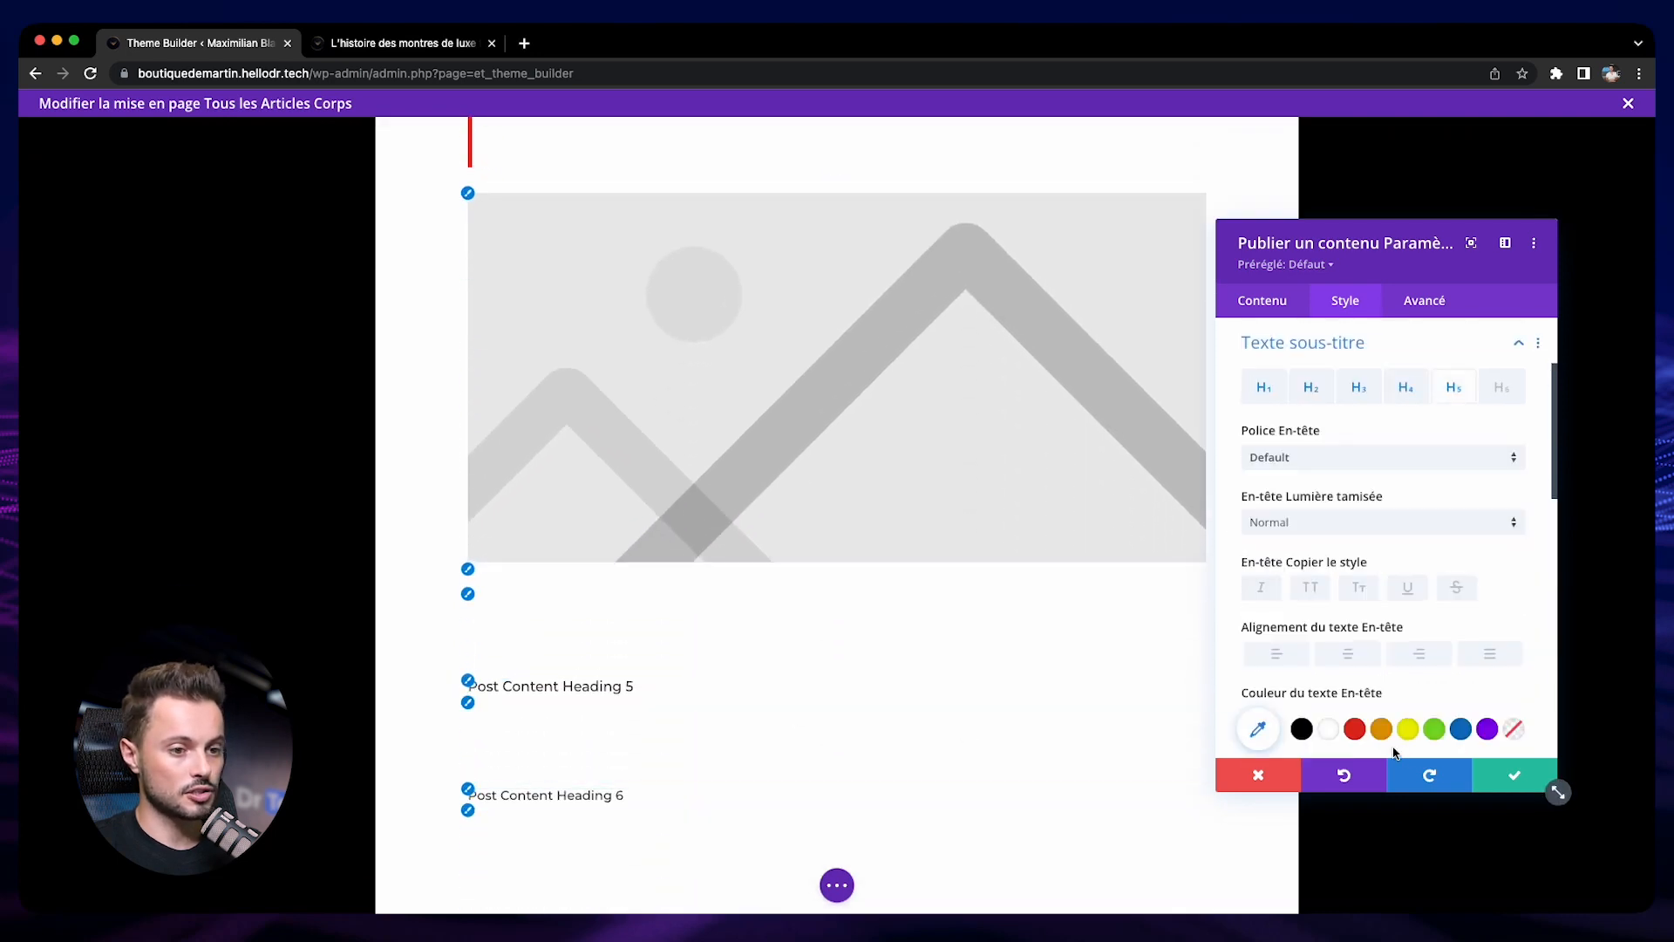
pyautogui.click(1325, 732)
pyautogui.click(469, 796)
pyautogui.click(1331, 729)
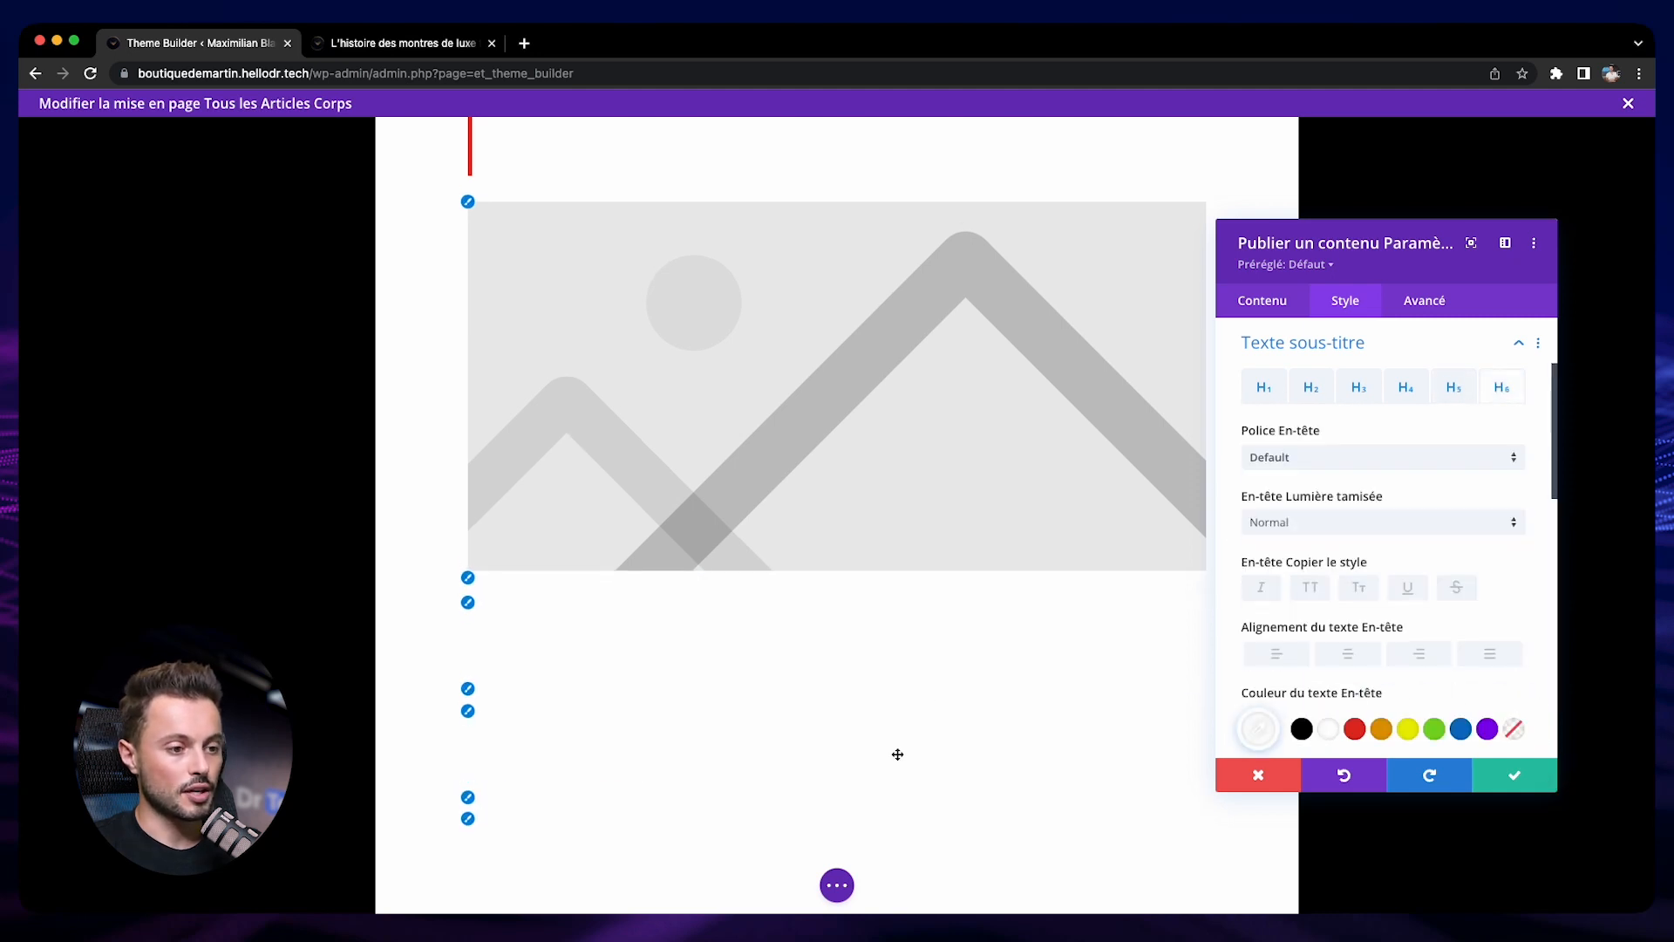
pyautogui.click(1517, 783)
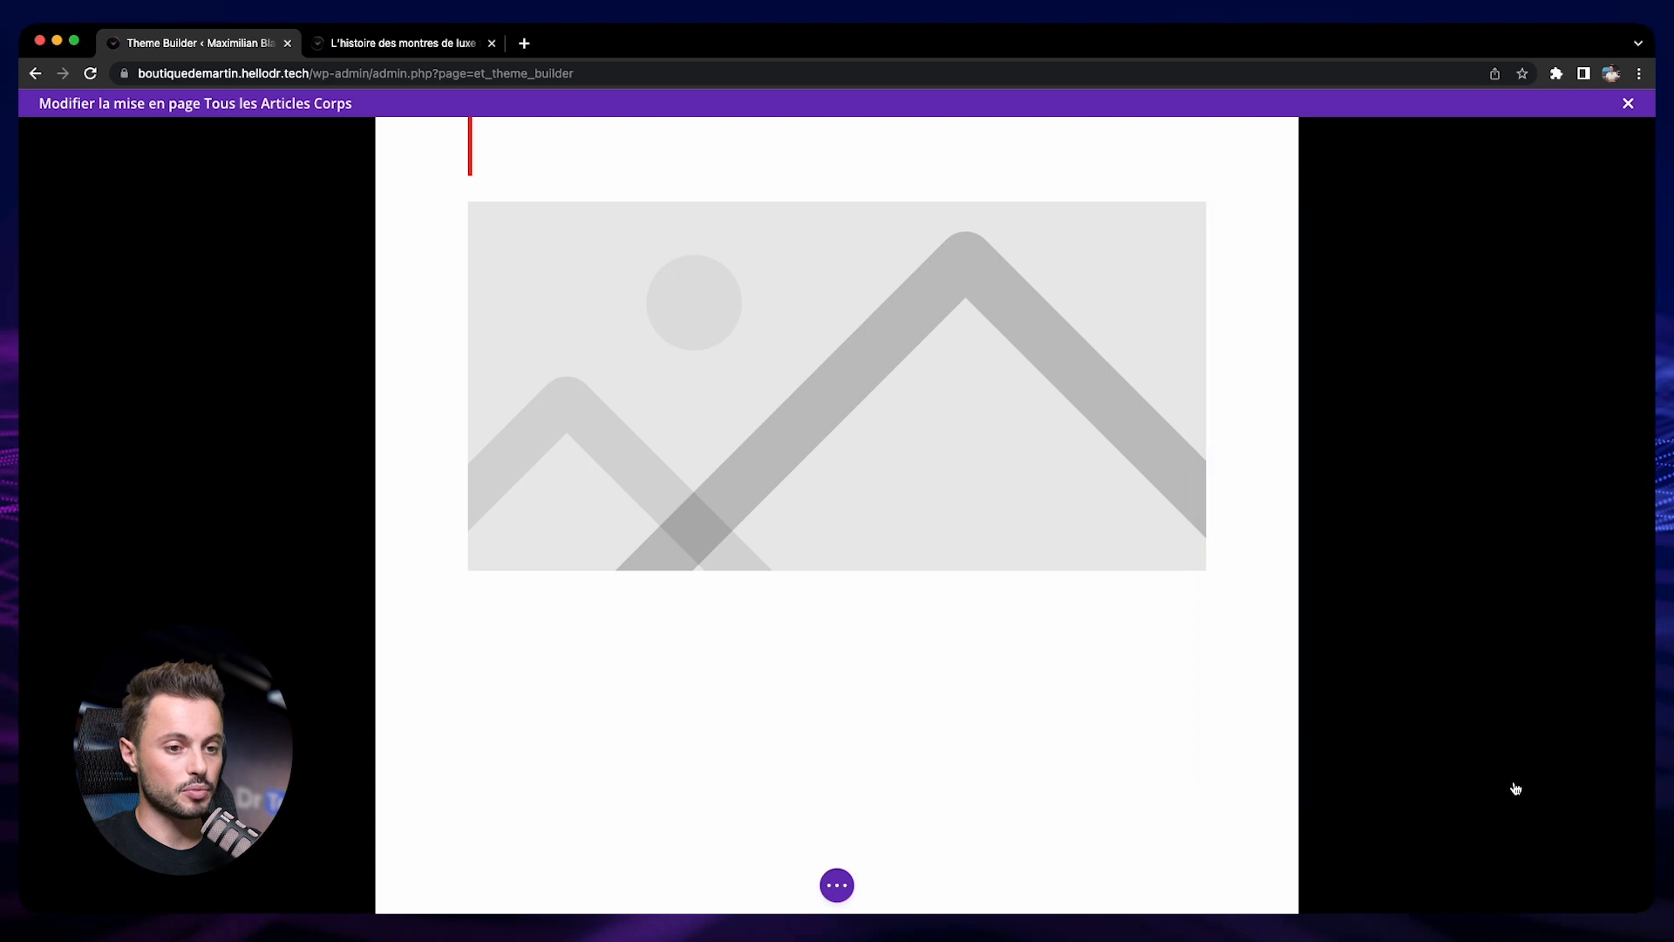
# Save the template layout and reload the published article "L'histoire des montres de luxe françaises"
pyautogui.click(841, 885)
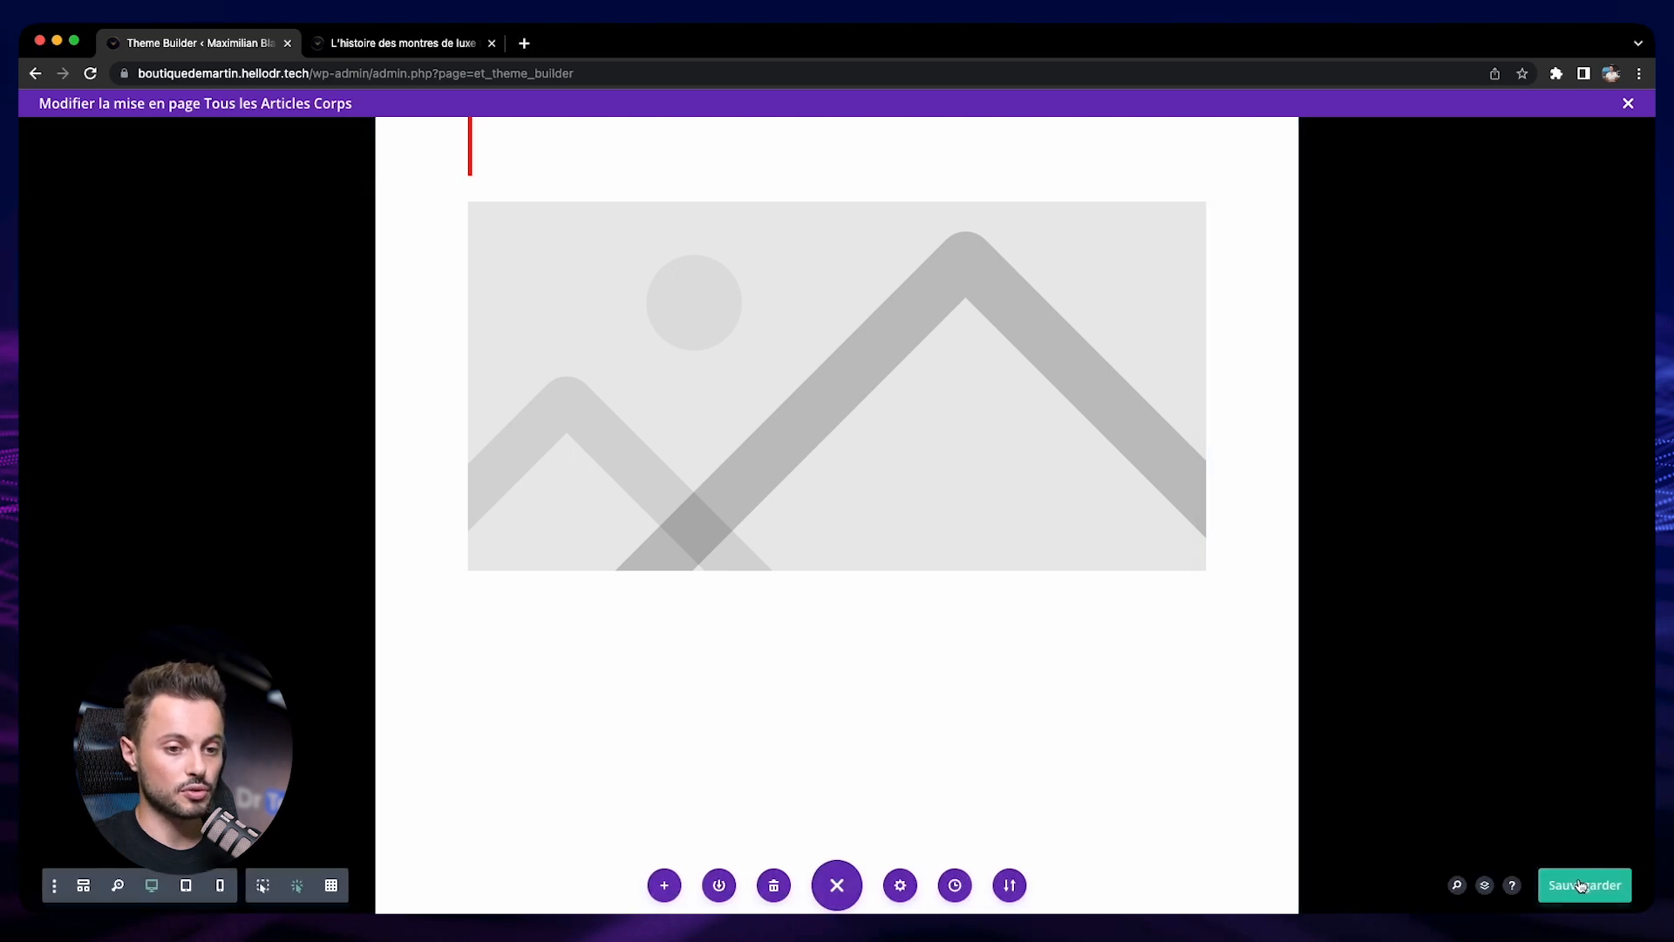
pyautogui.click(393, 43)
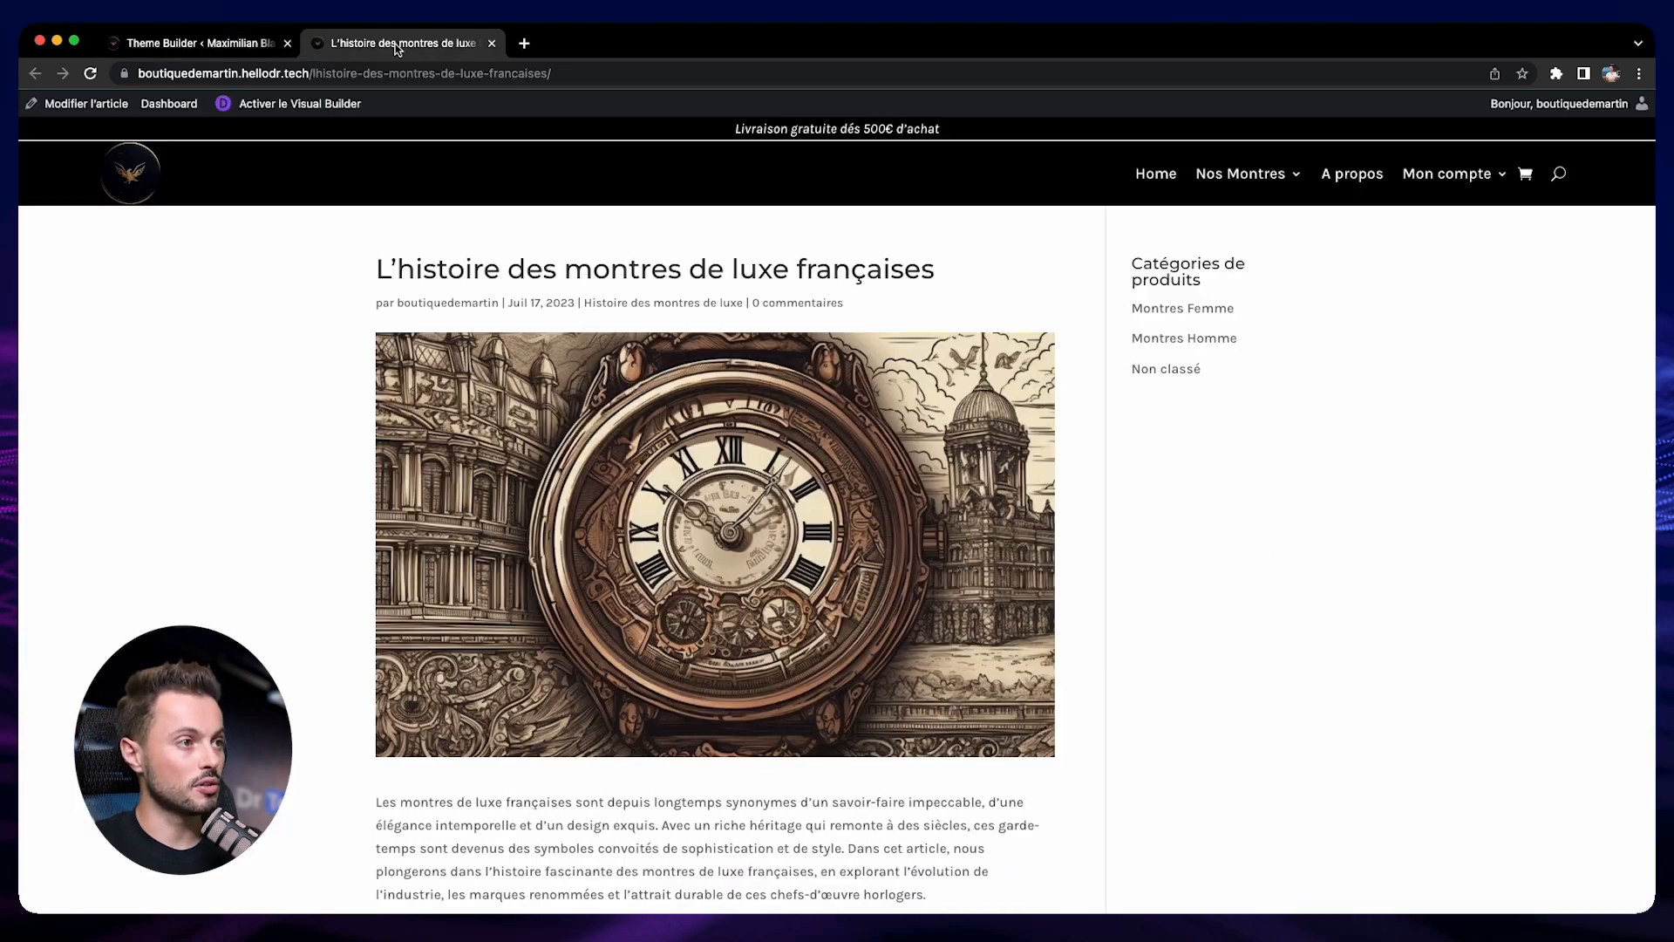
pyautogui.click(91, 74)
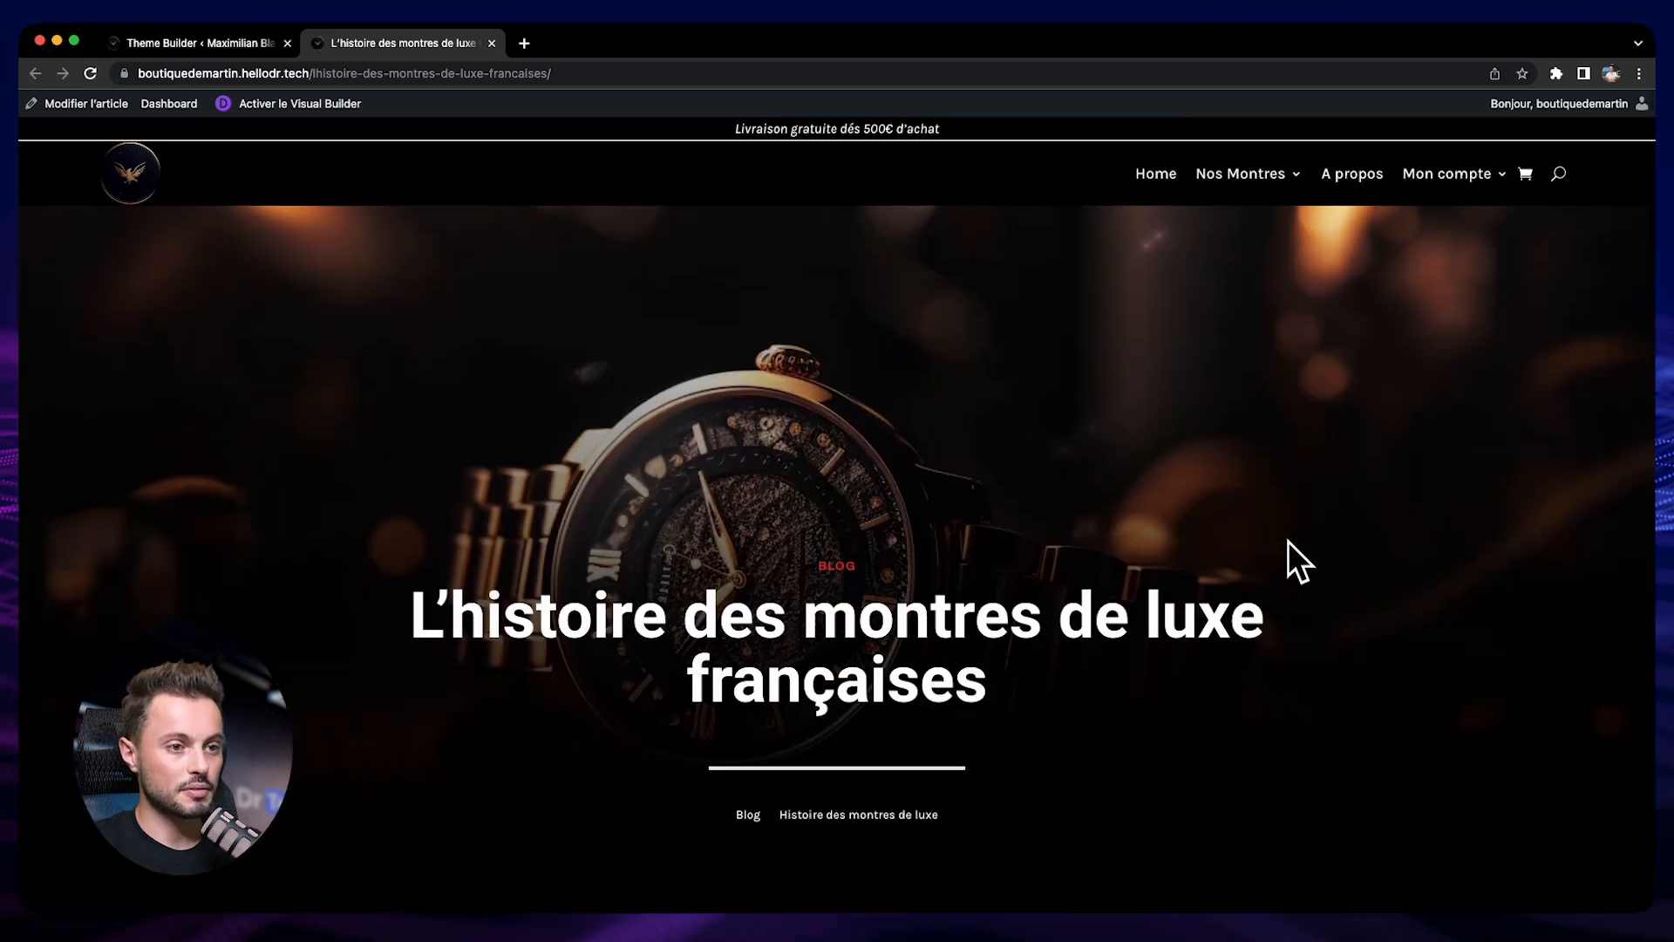
# Examine the article's title banner, breadcrumbs, heading spacing, body text and "Lire plus:" section on the live page
pyautogui.scroll(-5, 1386, 561)
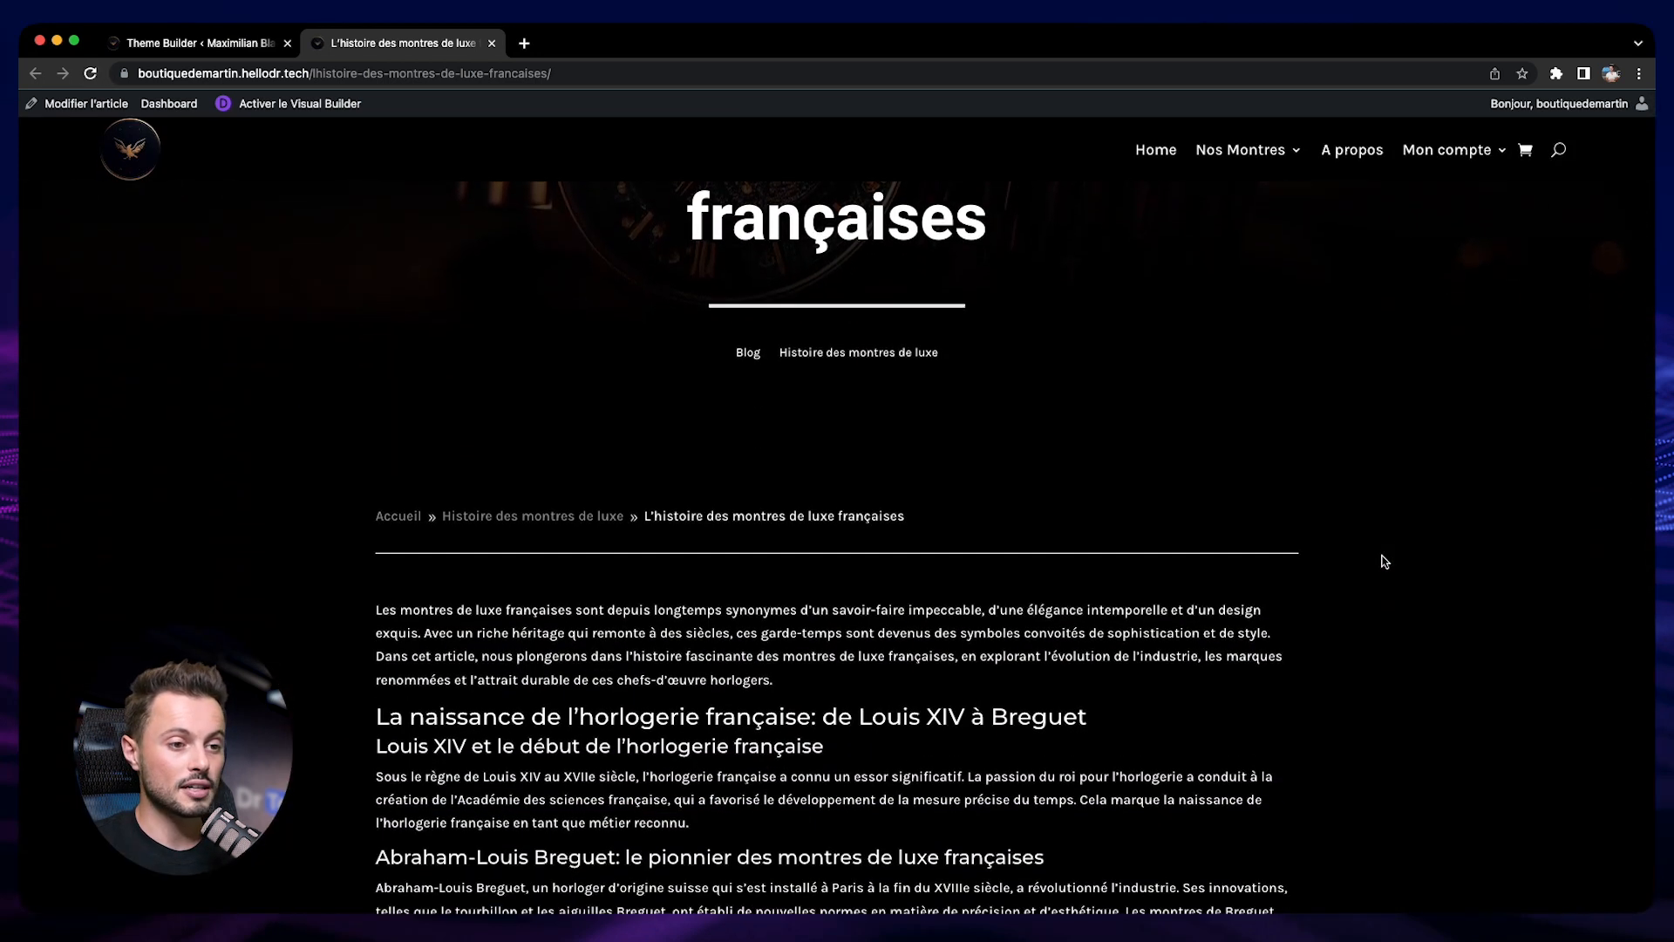
pyautogui.scroll(2, 1386, 561)
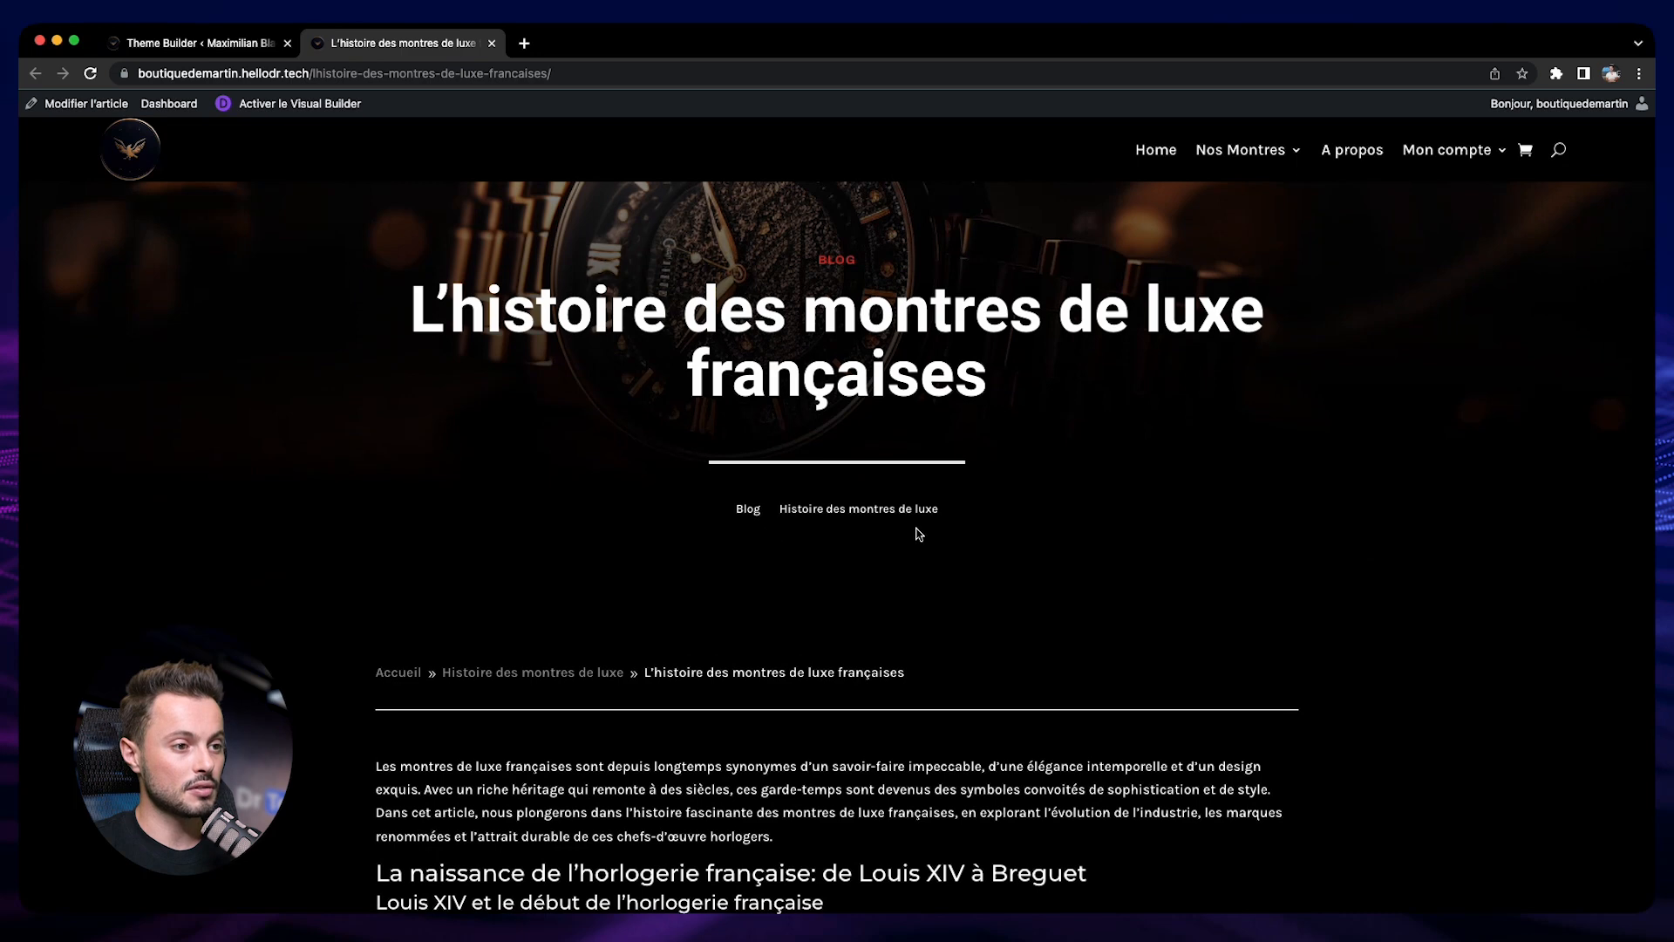
pyautogui.scroll(-10, 935, 698)
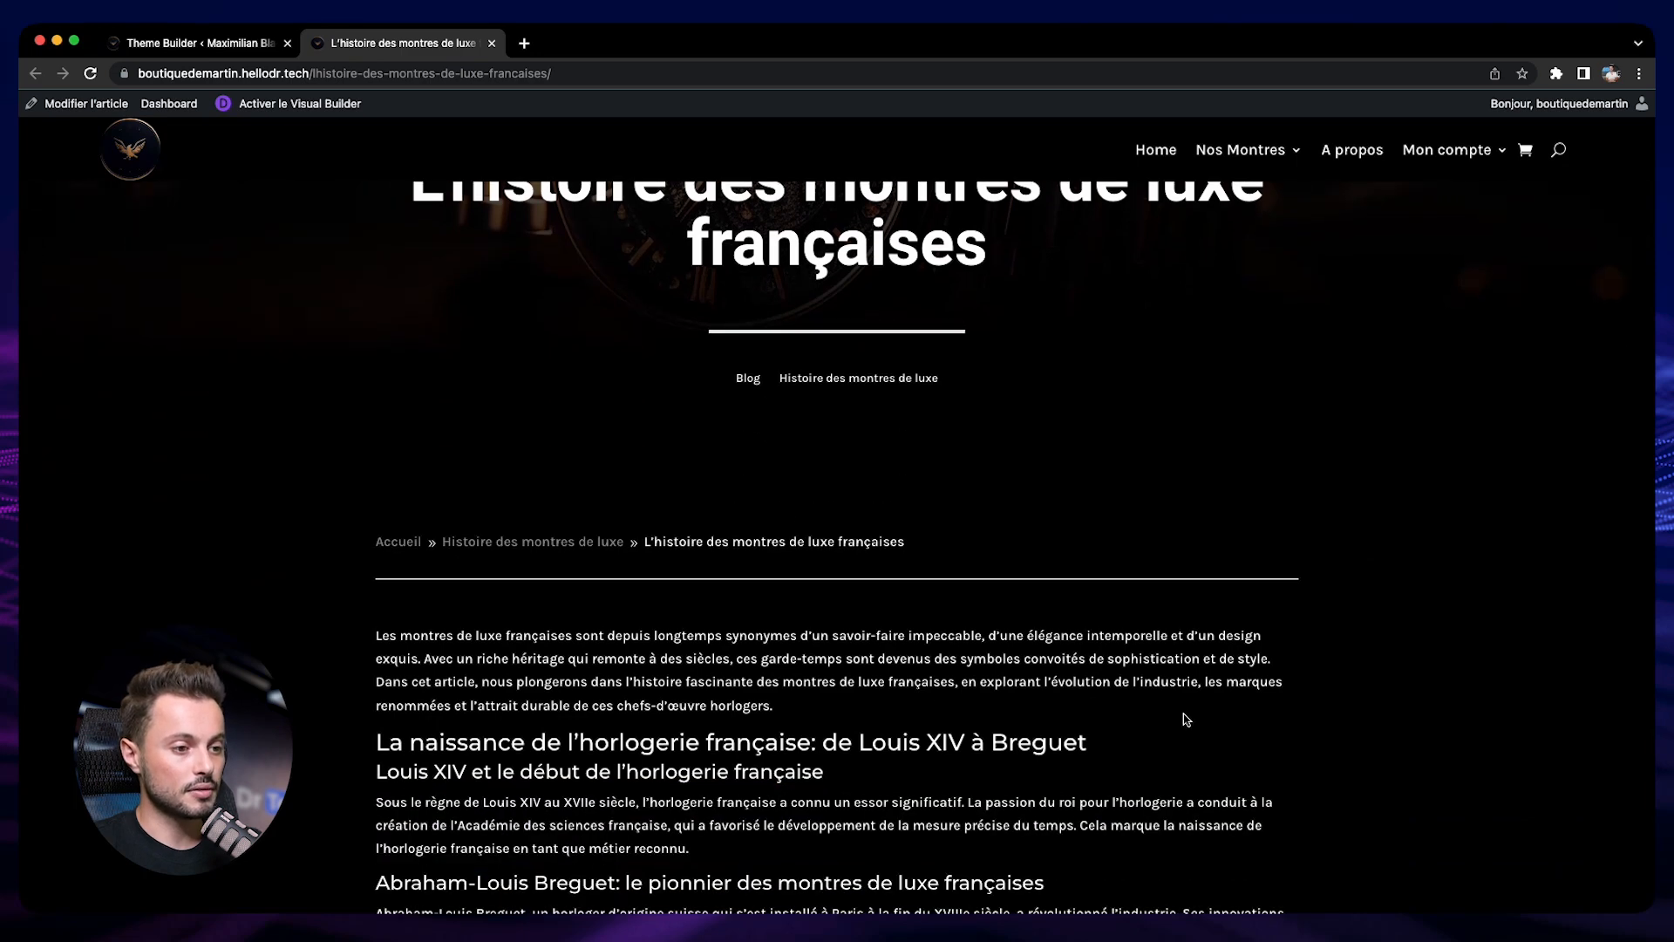
pyautogui.scroll(-3, 778, 646)
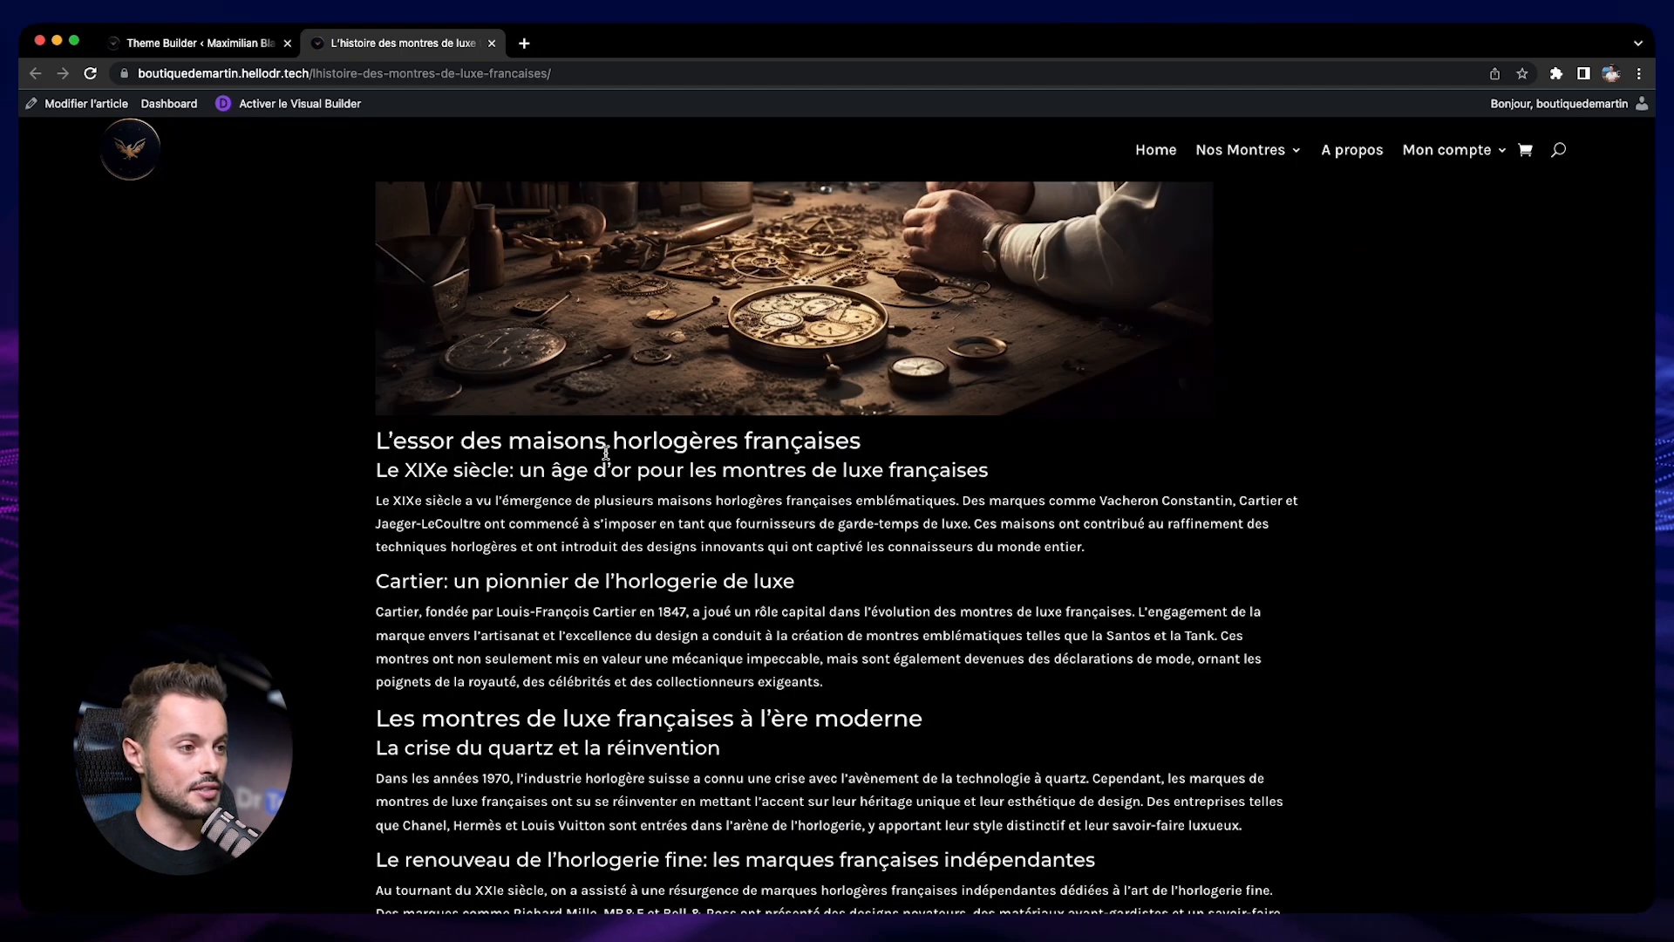
pyautogui.scroll(-15, 1071, 463)
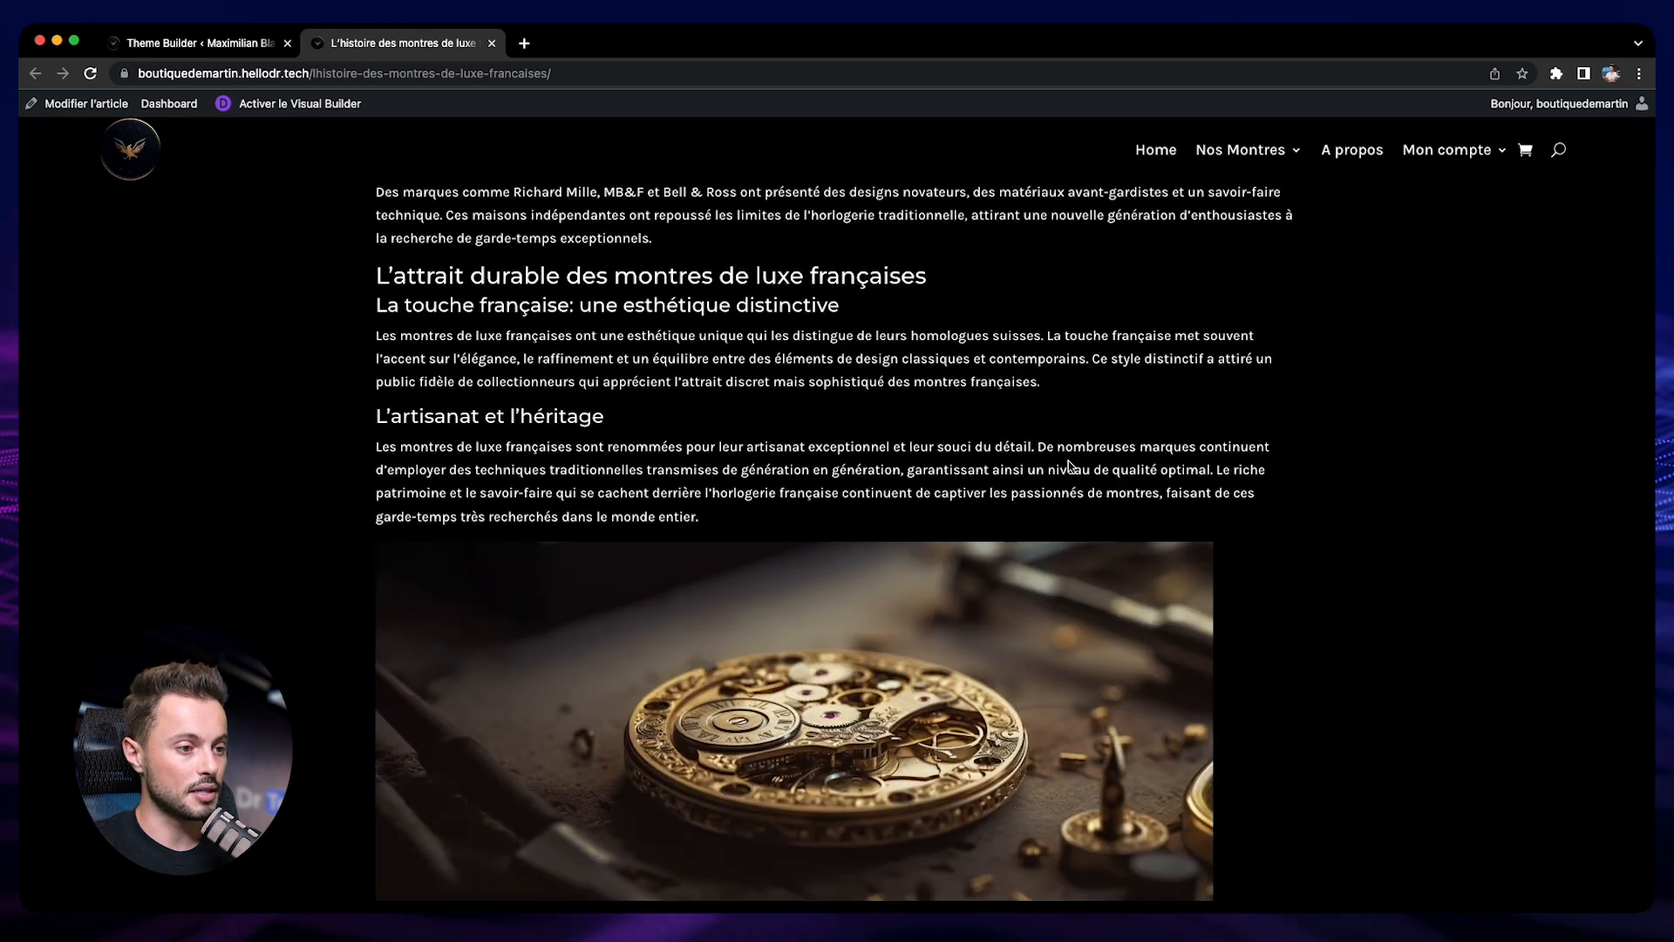
pyautogui.scroll(-2, 443, 498)
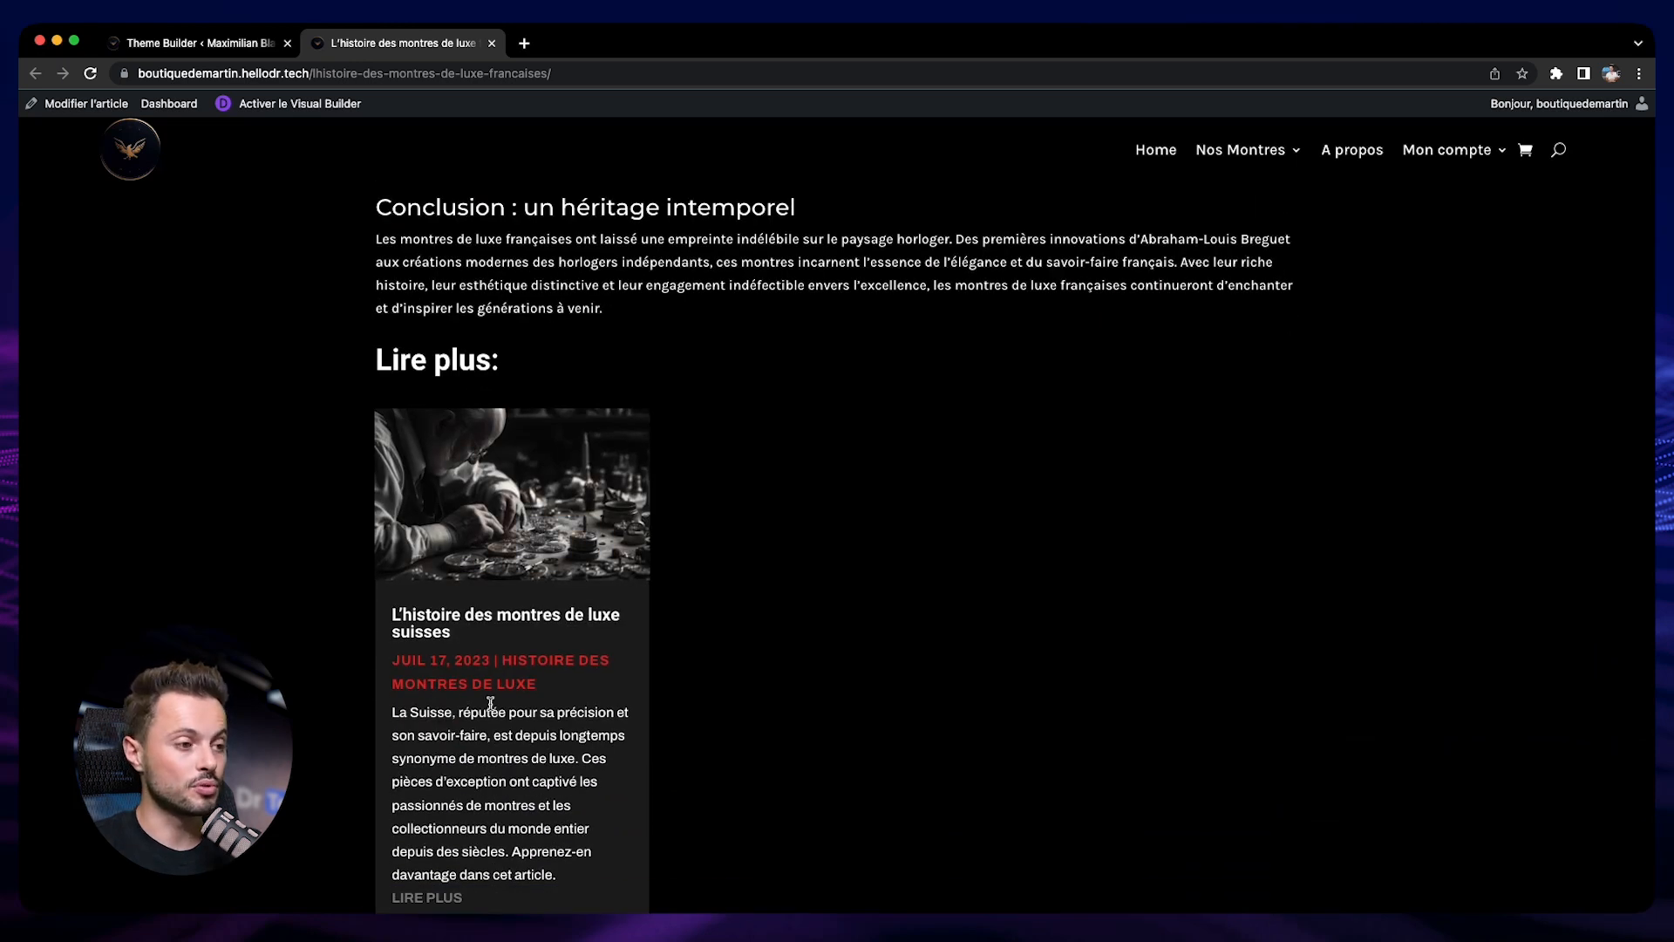
pyautogui.scroll(-2, 491, 703)
pyautogui.scroll(5, 861, 647)
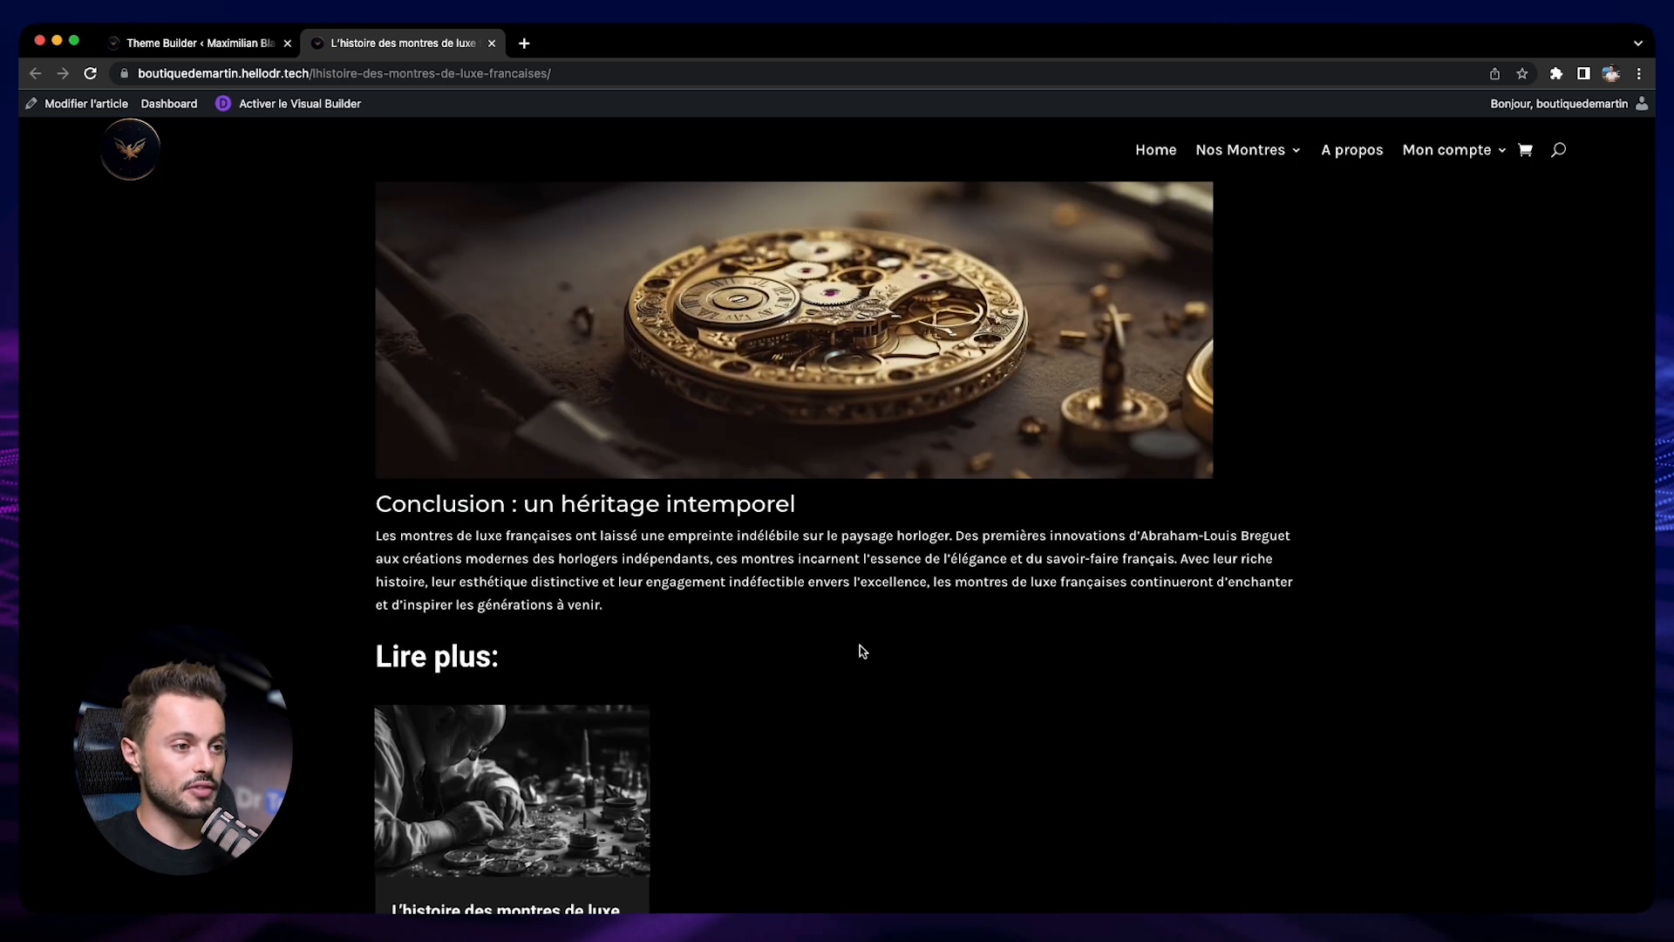
pyautogui.scroll(7, 861, 651)
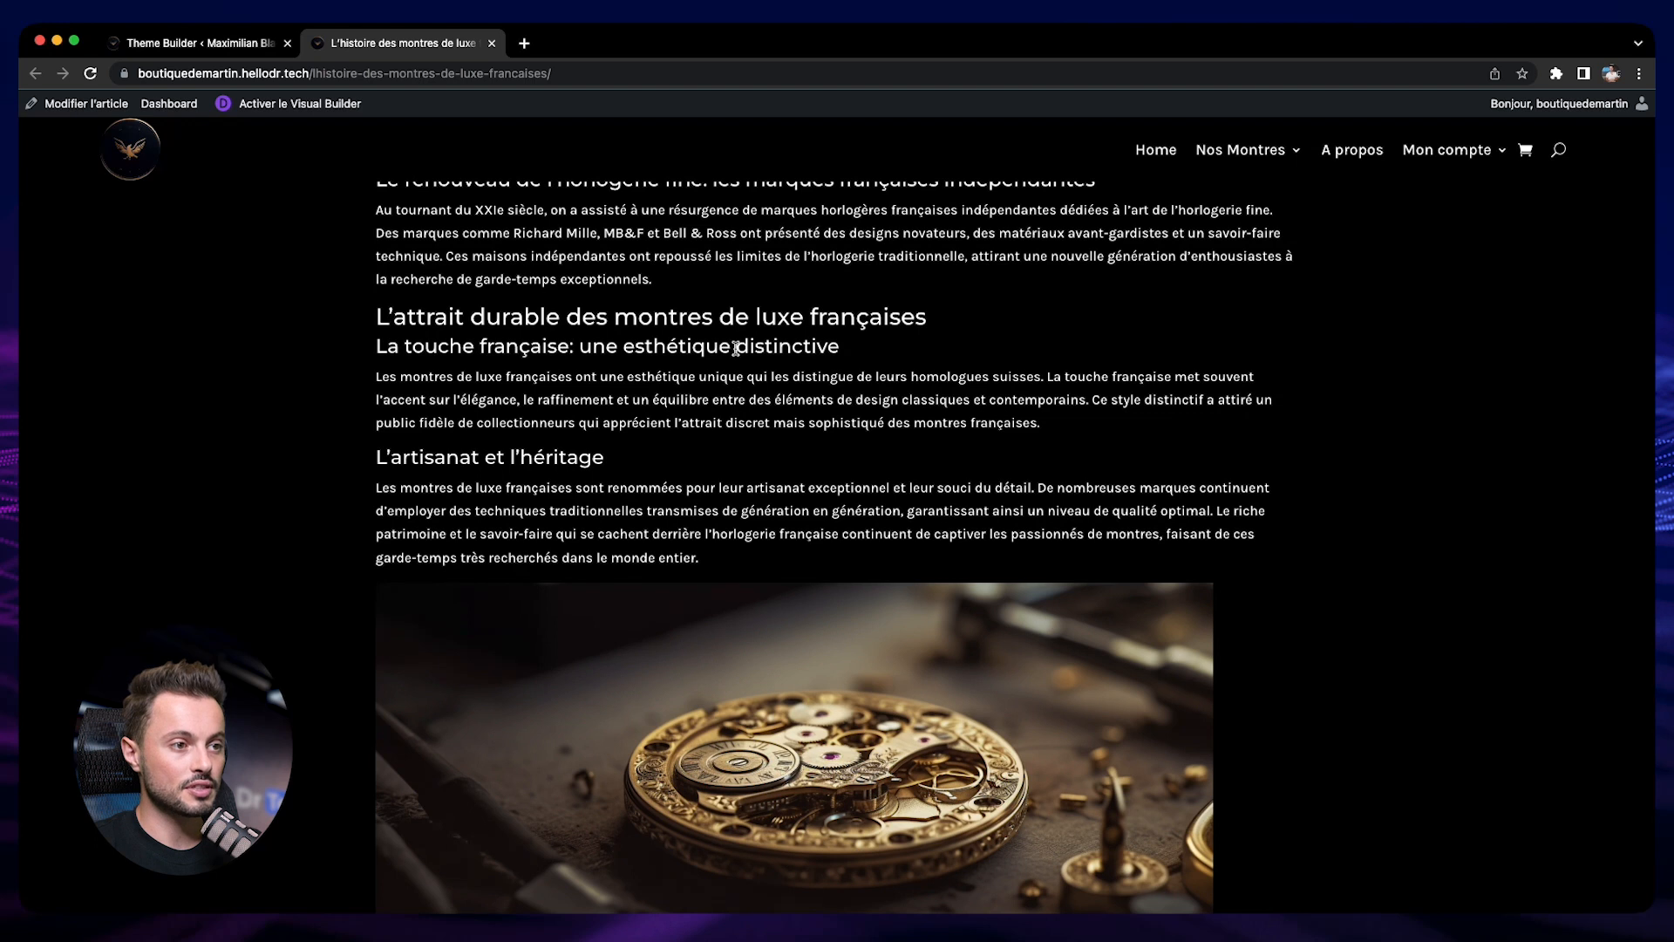
pyautogui.scroll(3, 577, 469)
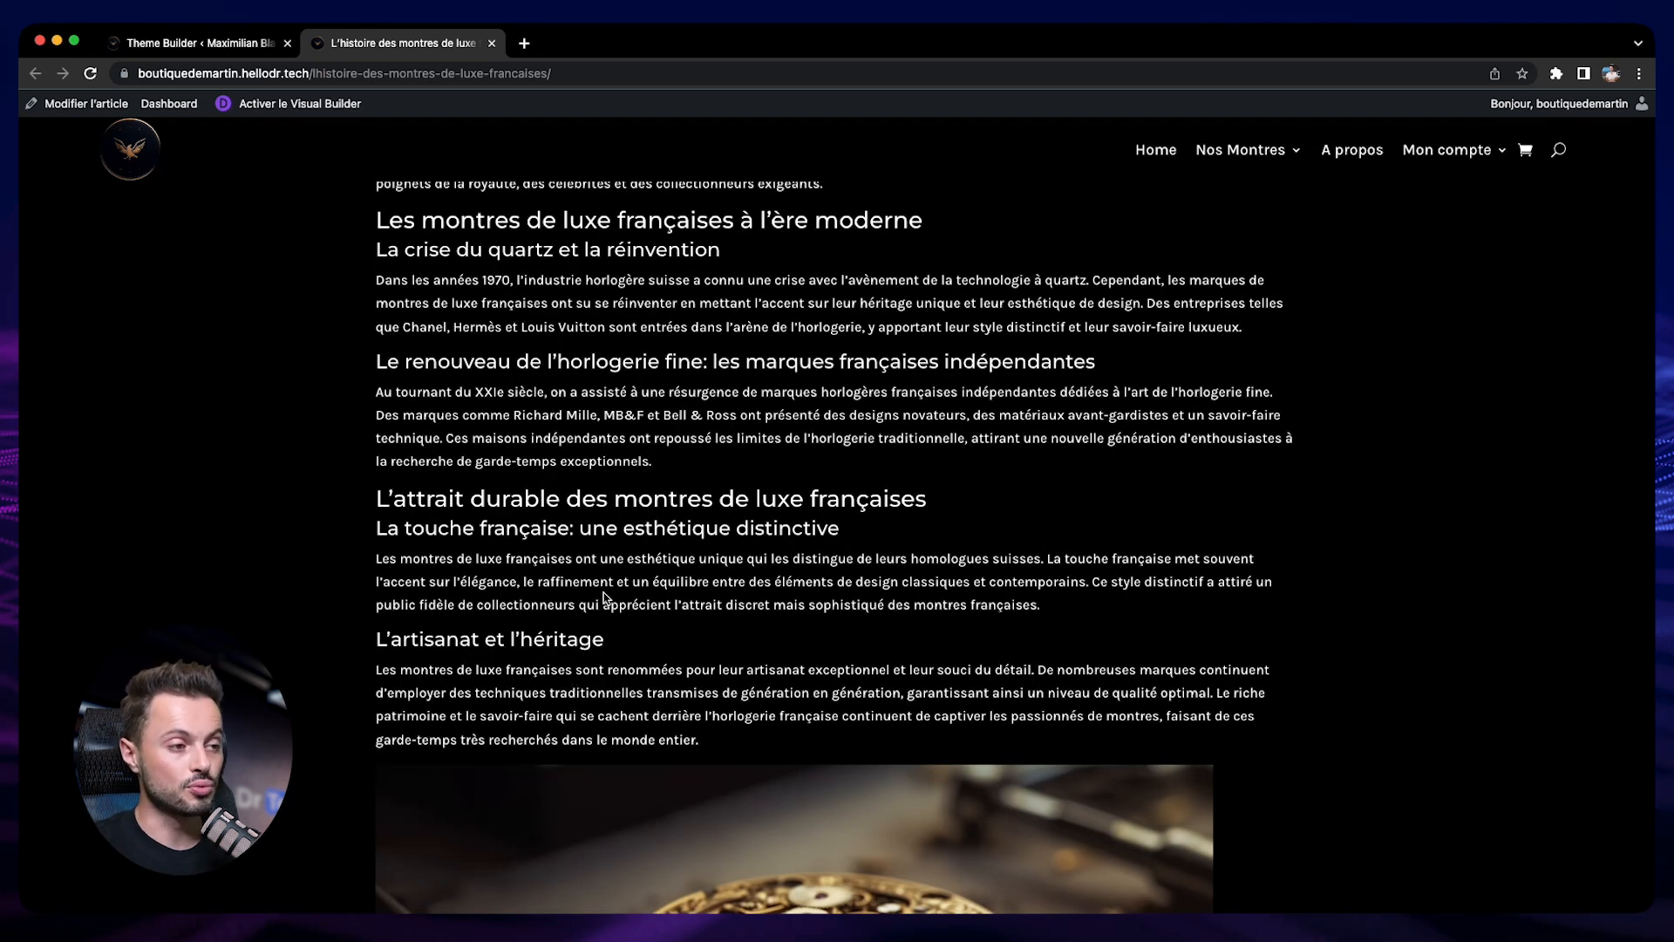
pyautogui.scroll(15, 608, 586)
pyautogui.scroll(10, 608, 585)
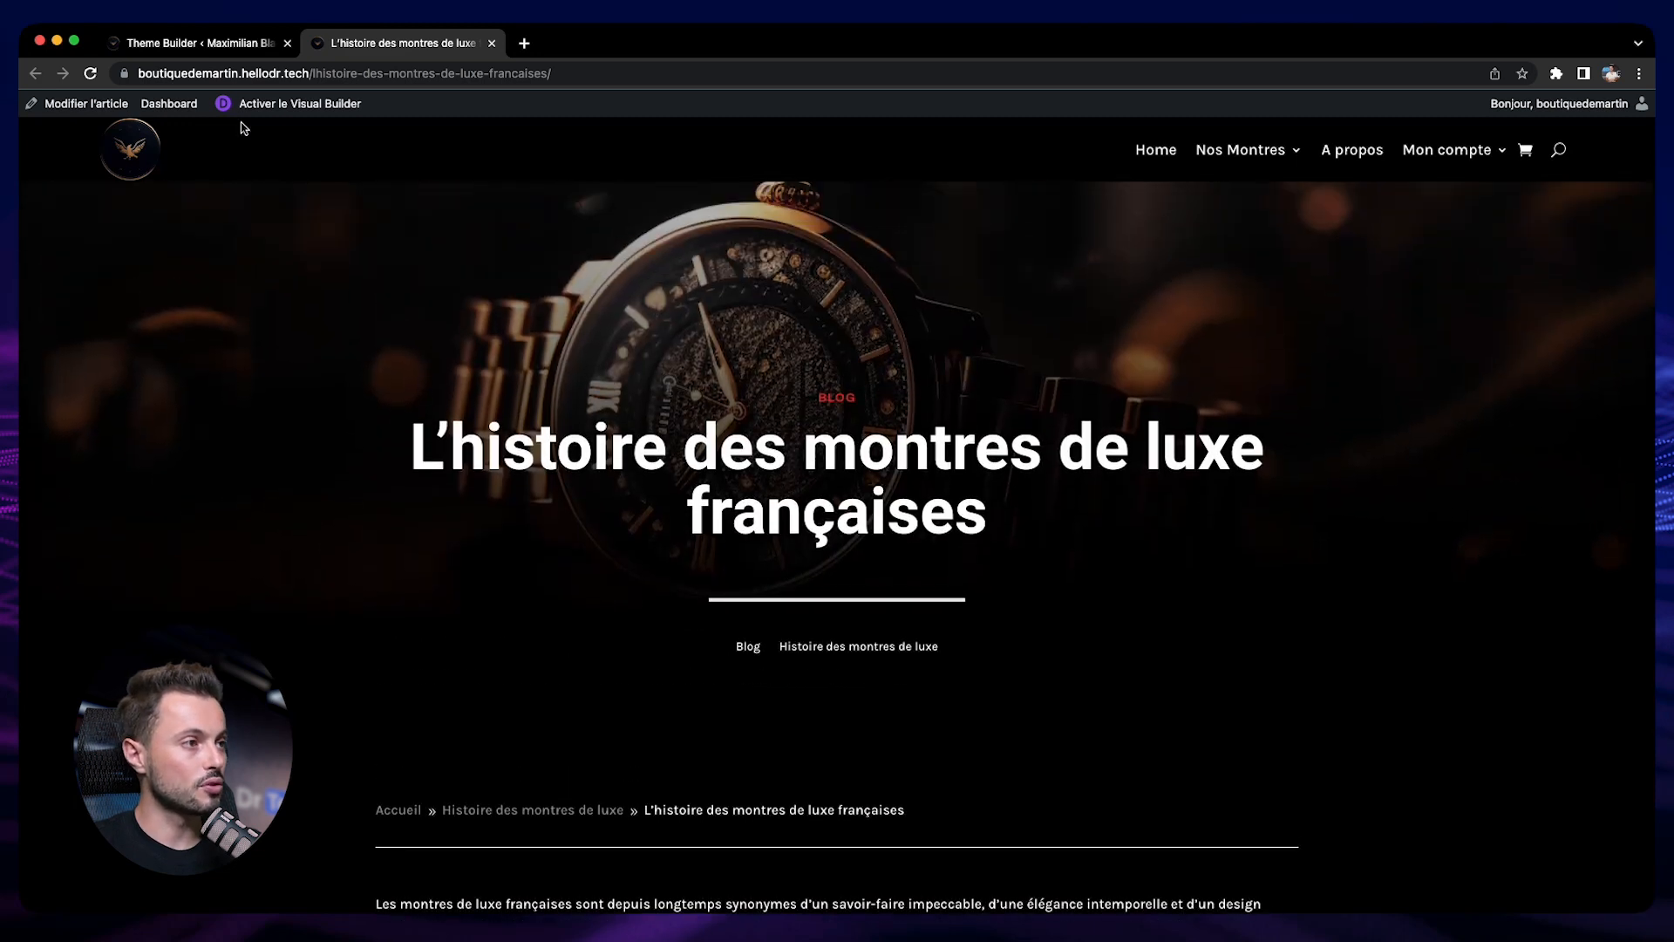
# Return to the Theme Builder layout and set the post content's Heading 2 line height to 2em
pyautogui.click(183, 43)
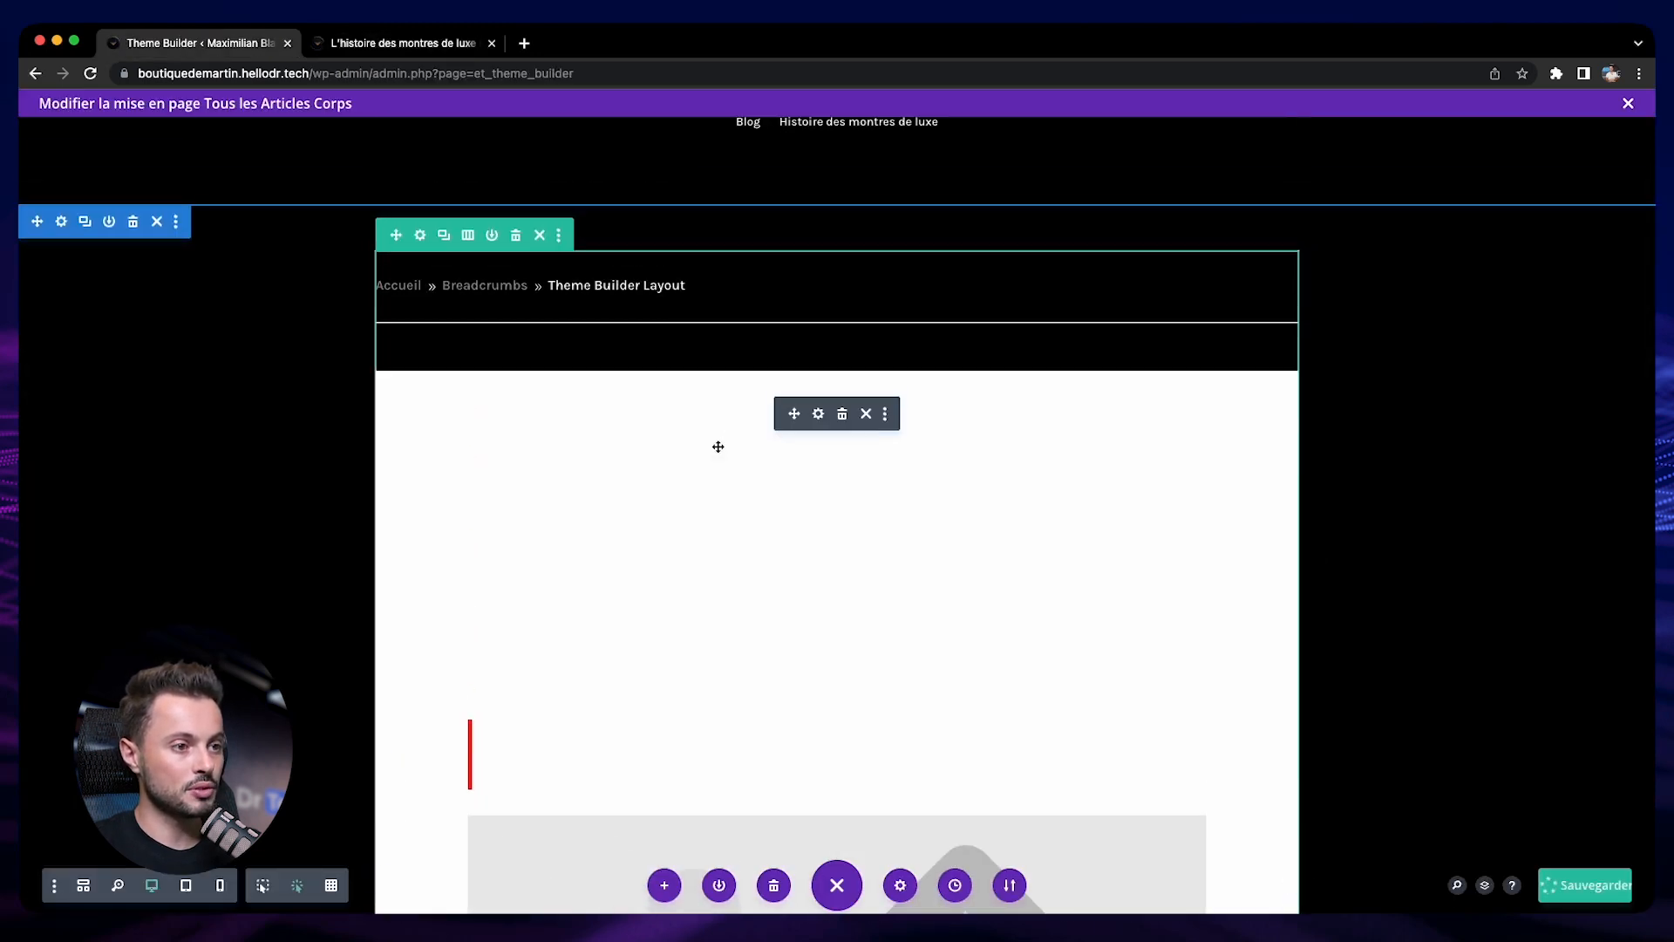
pyautogui.click(817, 415)
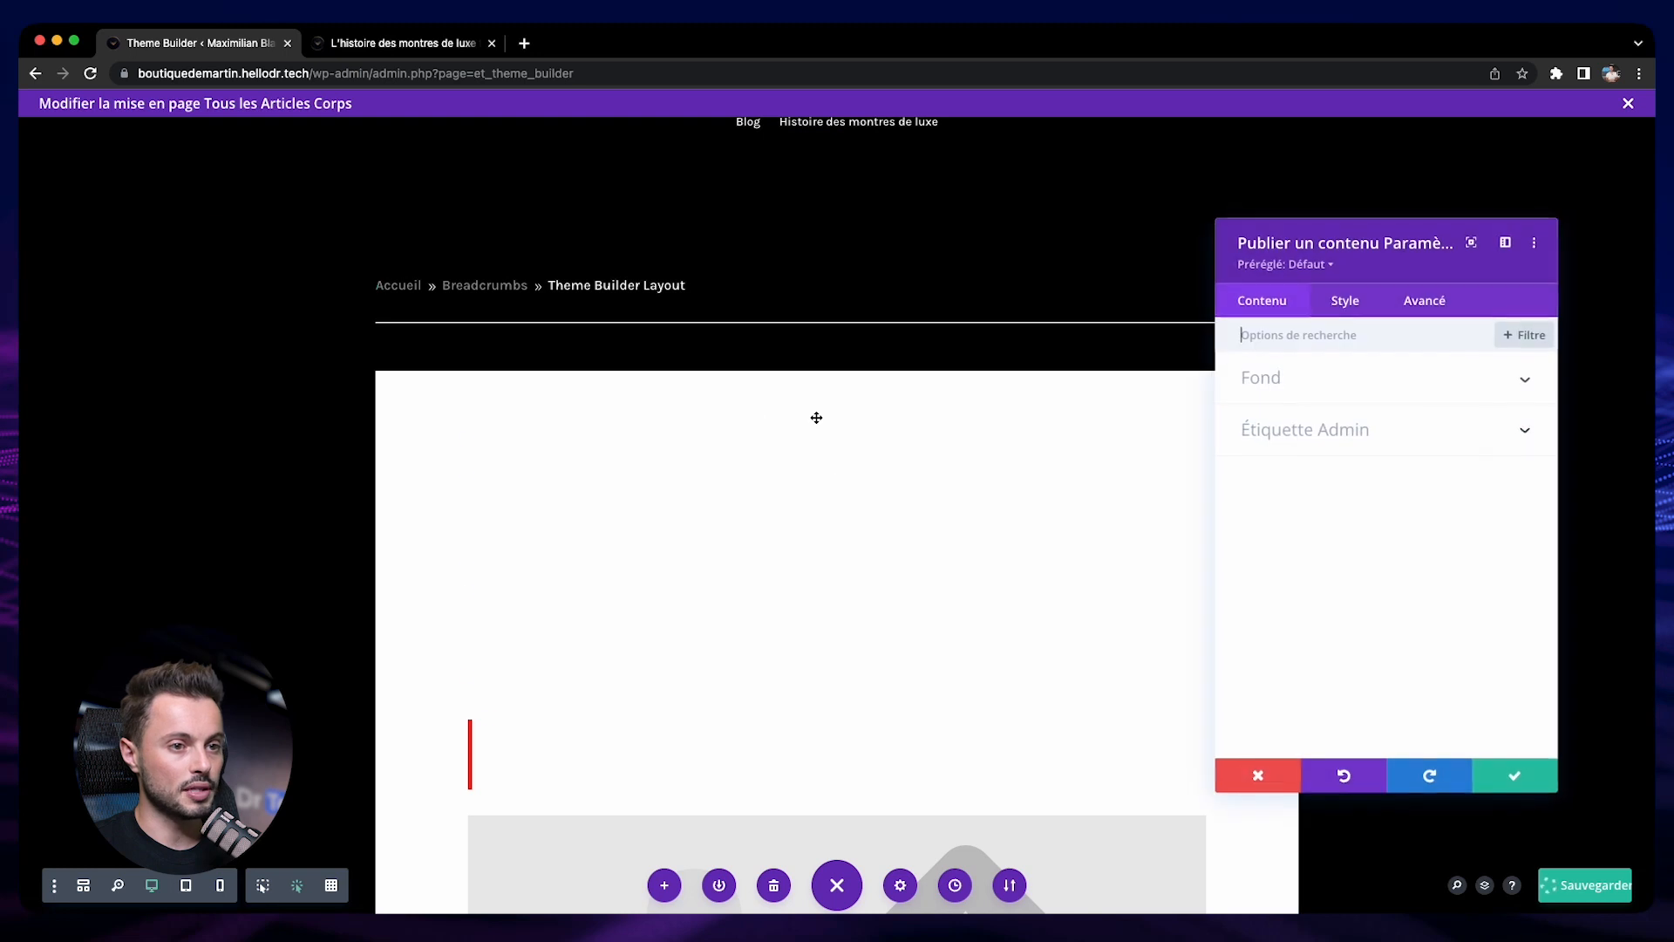
pyautogui.click(1339, 306)
pyautogui.click(1300, 484)
pyautogui.click(1311, 389)
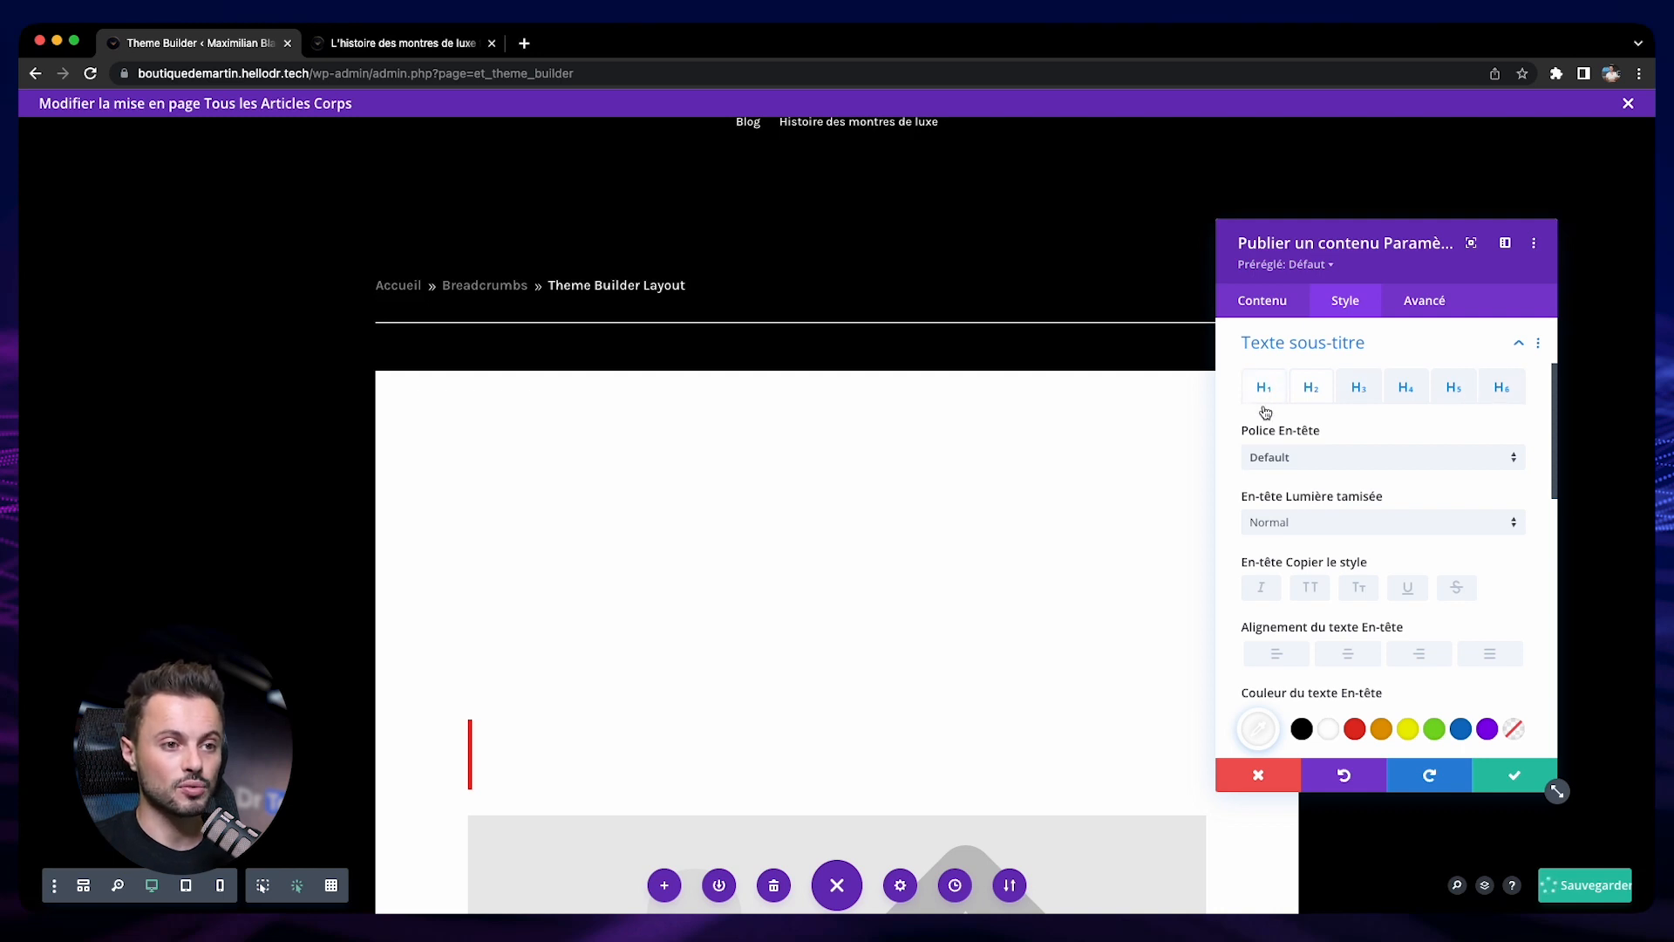
pyautogui.scroll(-3, 1311, 479)
pyautogui.scroll(-4, 1311, 480)
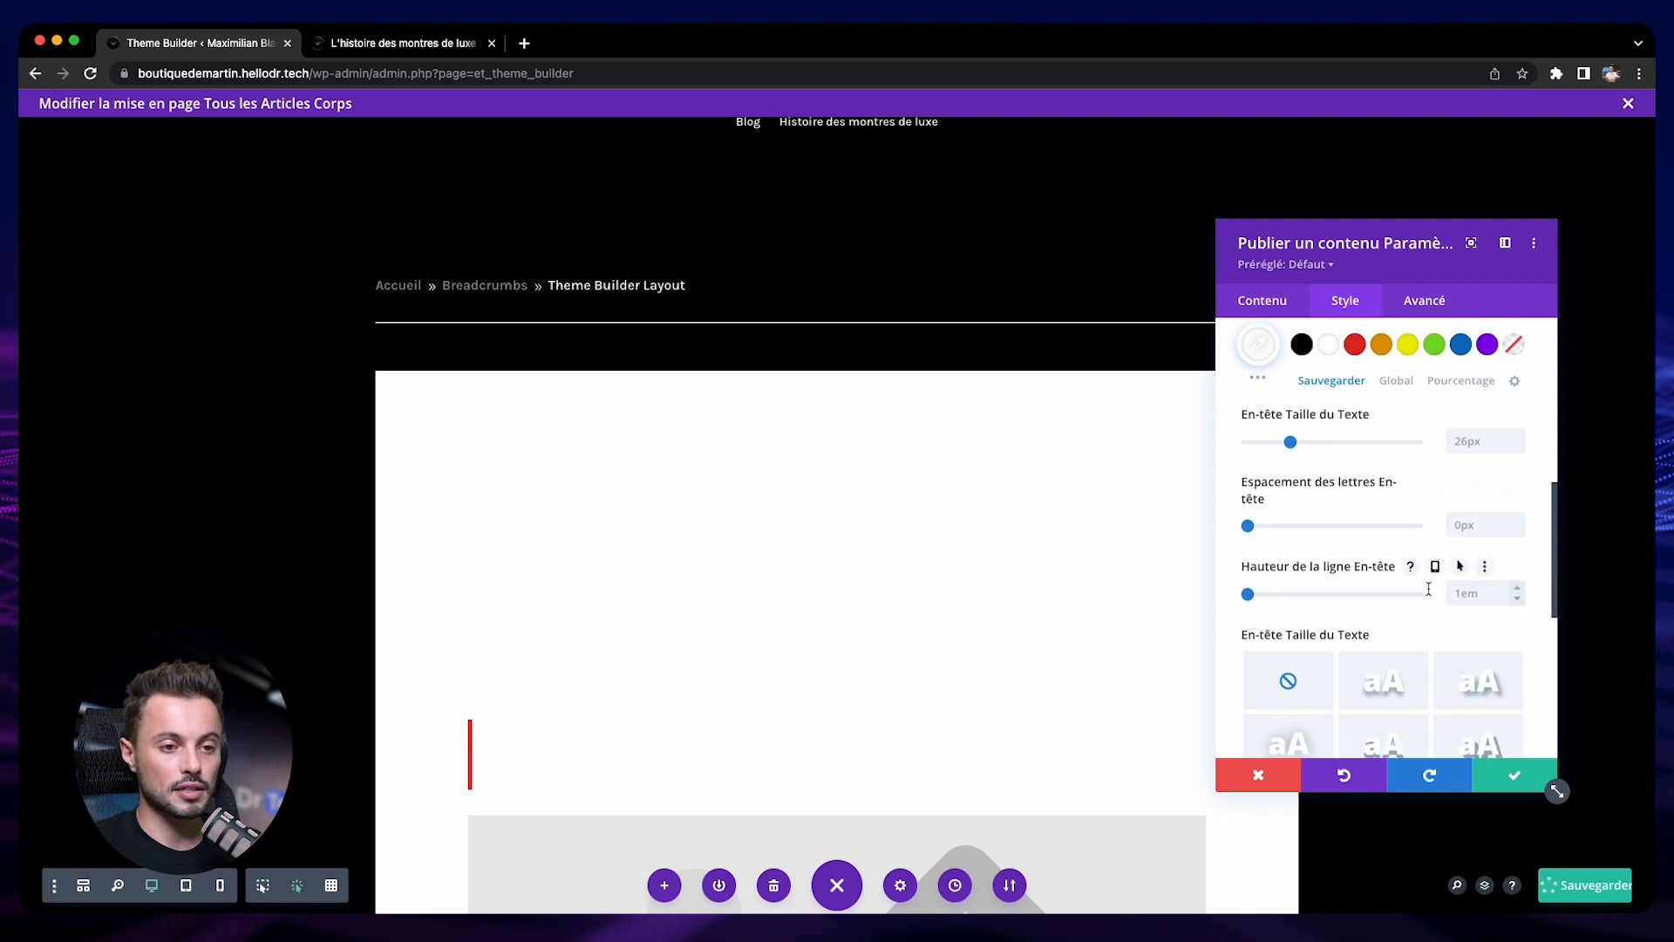
pyautogui.moveTo(1248, 594); pyautogui.dragTo(1332, 595)
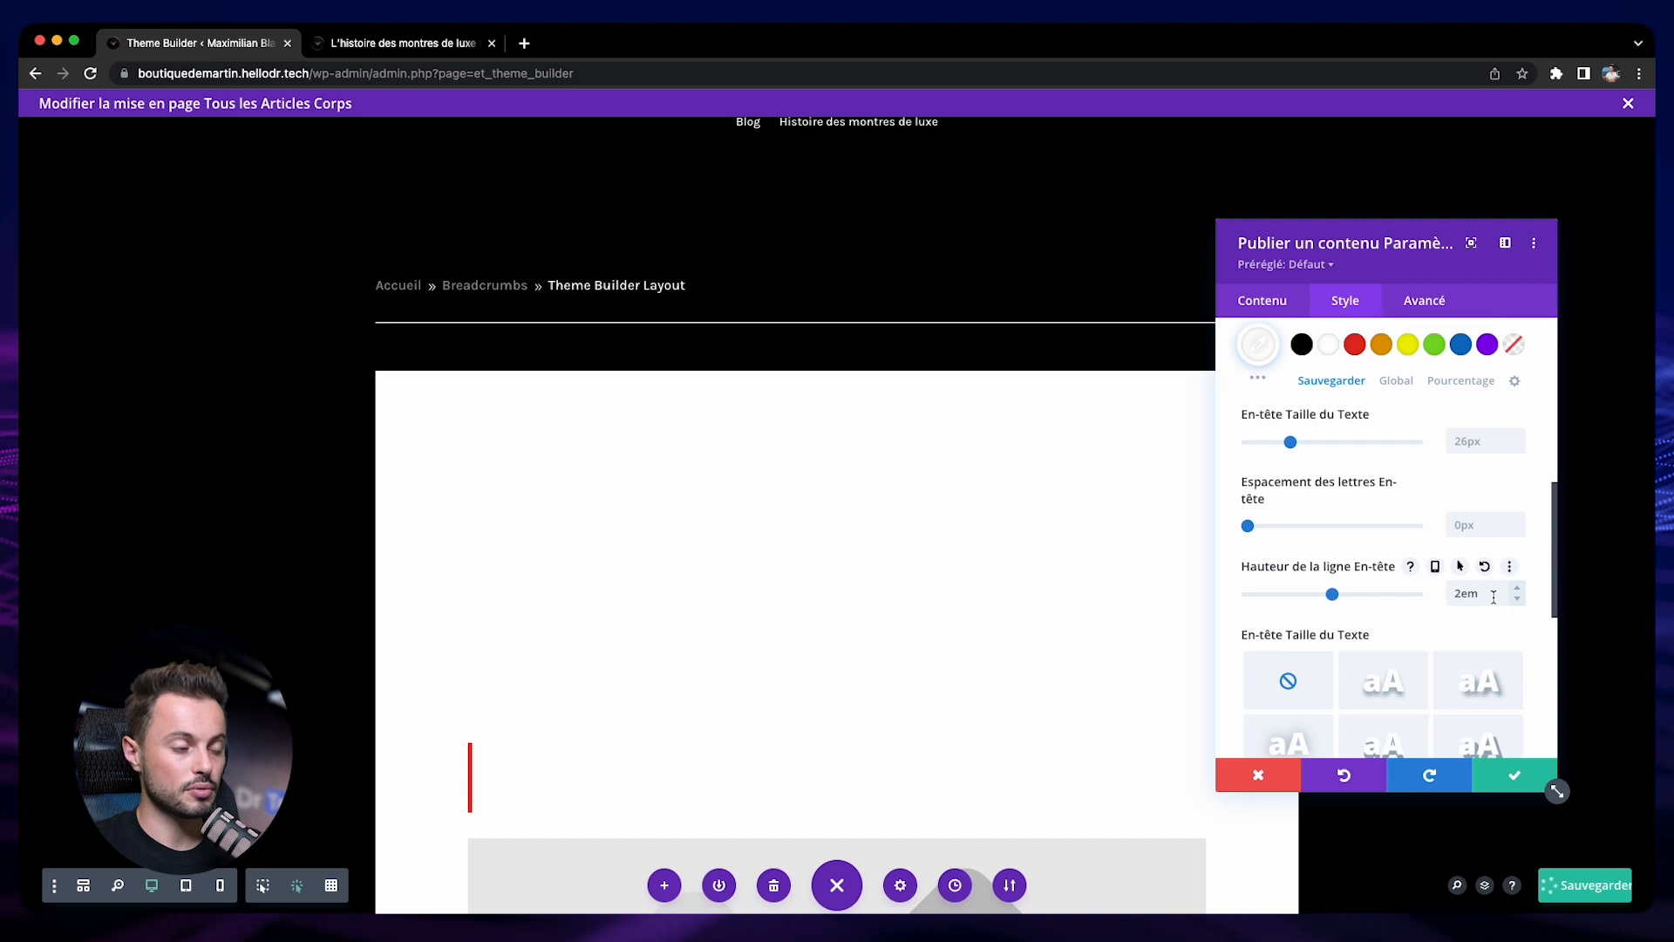
# Save the post content settings and the template layout, then reload the published article "L'histoire des montres de luxe françaises"
pyautogui.scroll(6, 1233, 572)
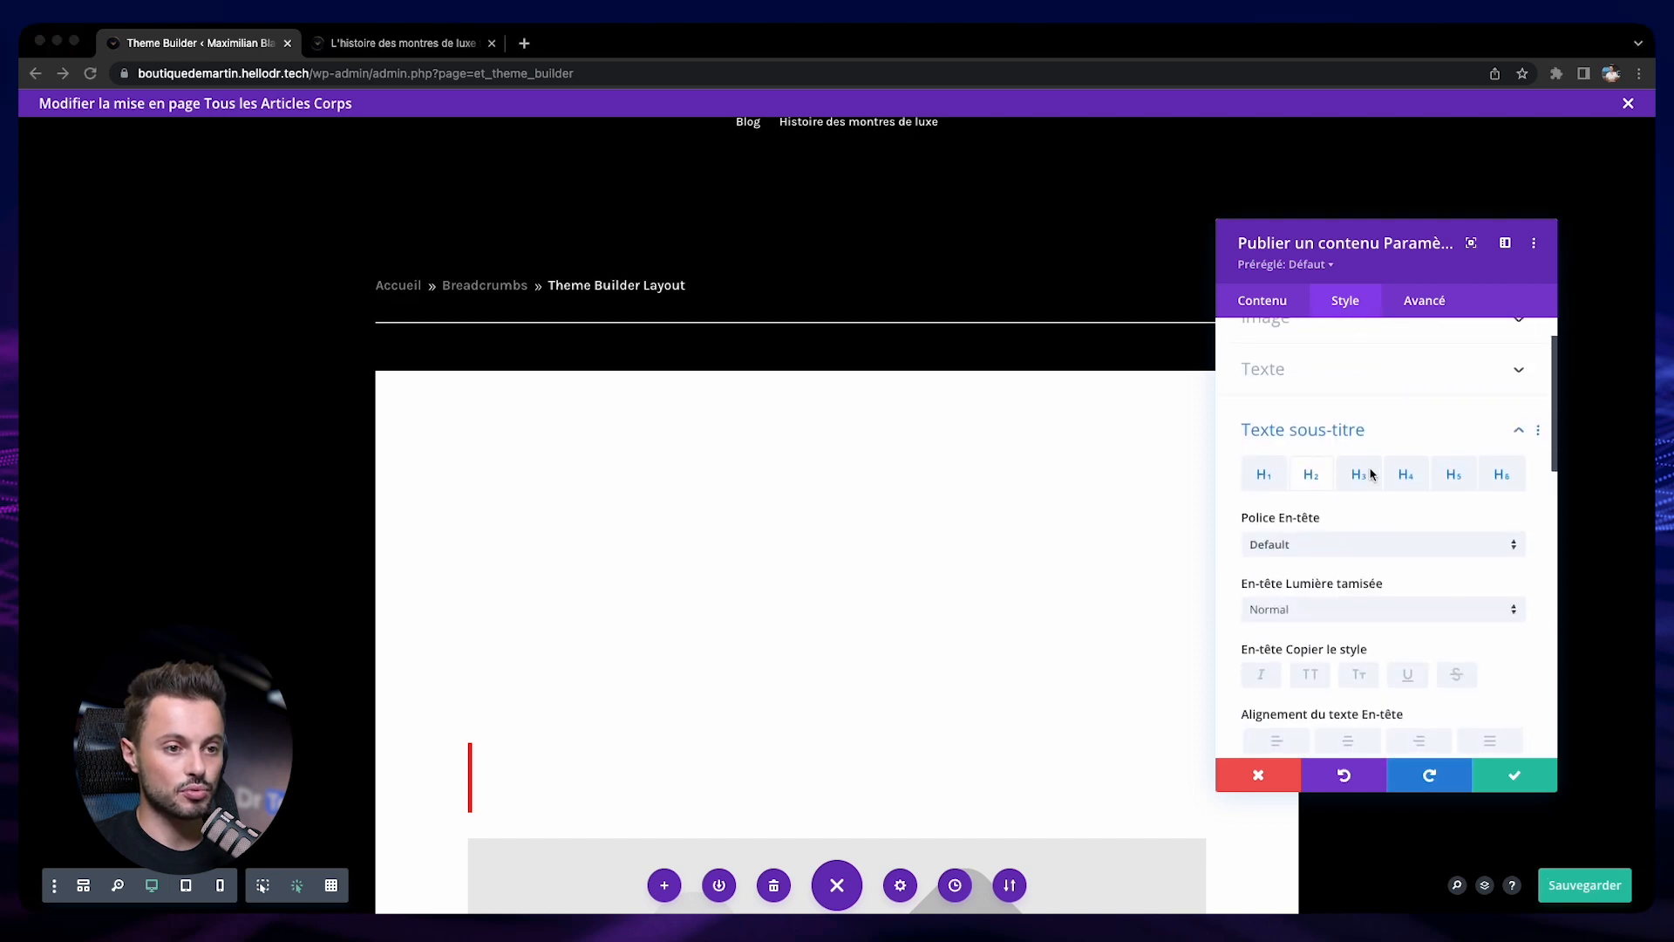
pyautogui.scroll(-6, 1333, 456)
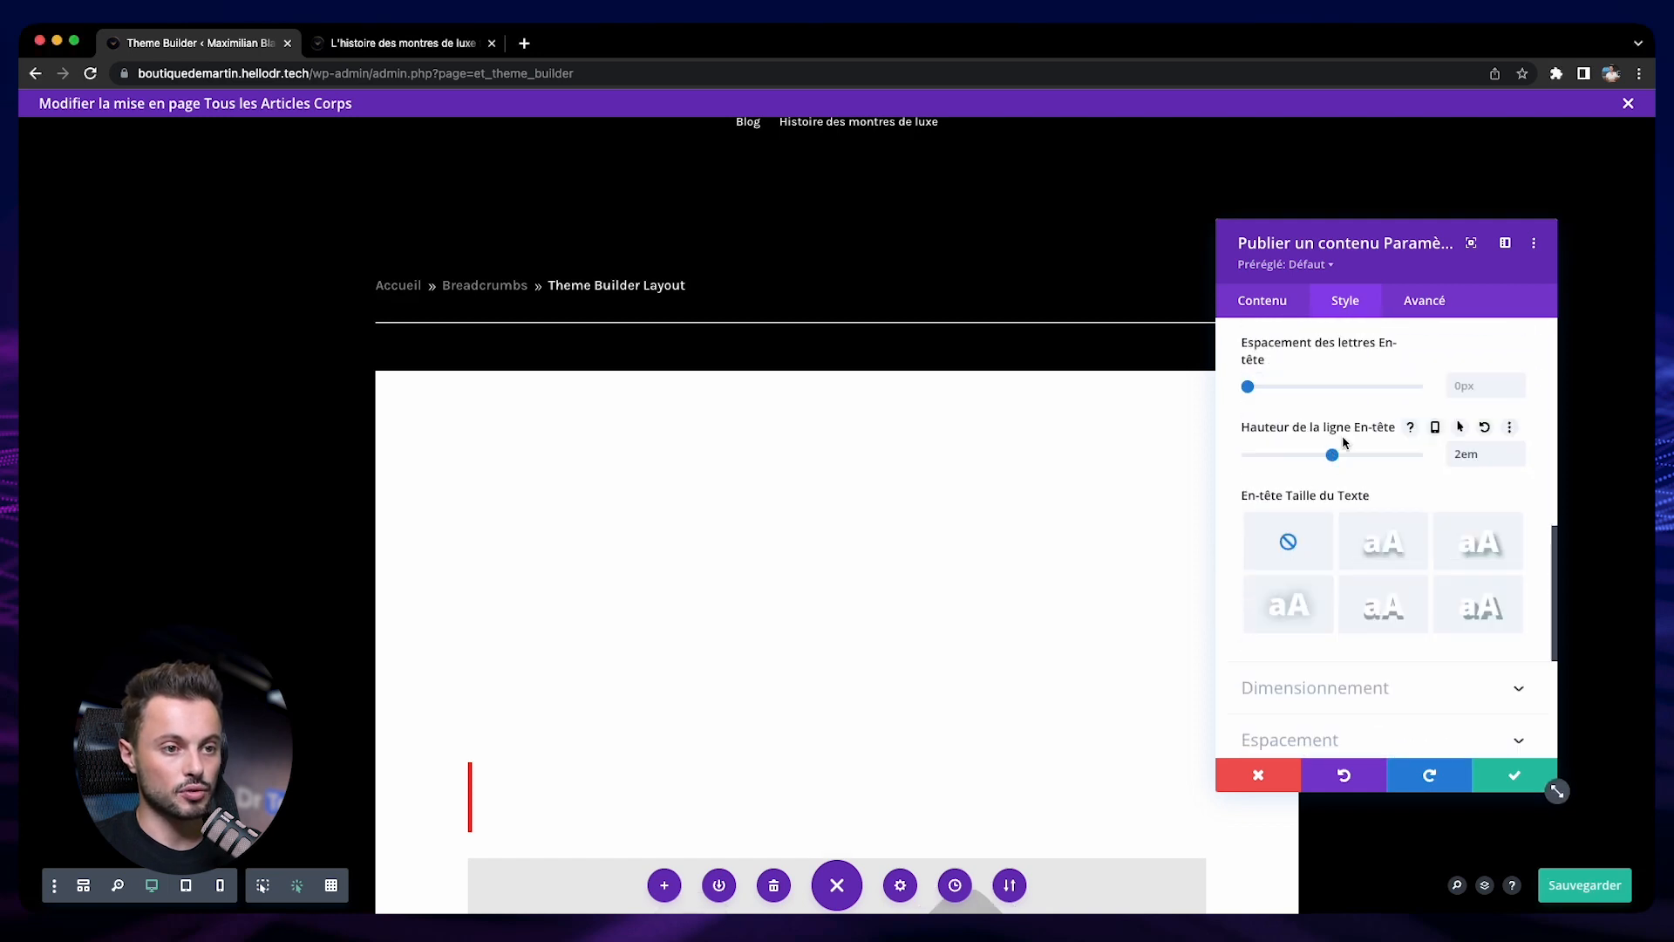
pyautogui.click(1502, 775)
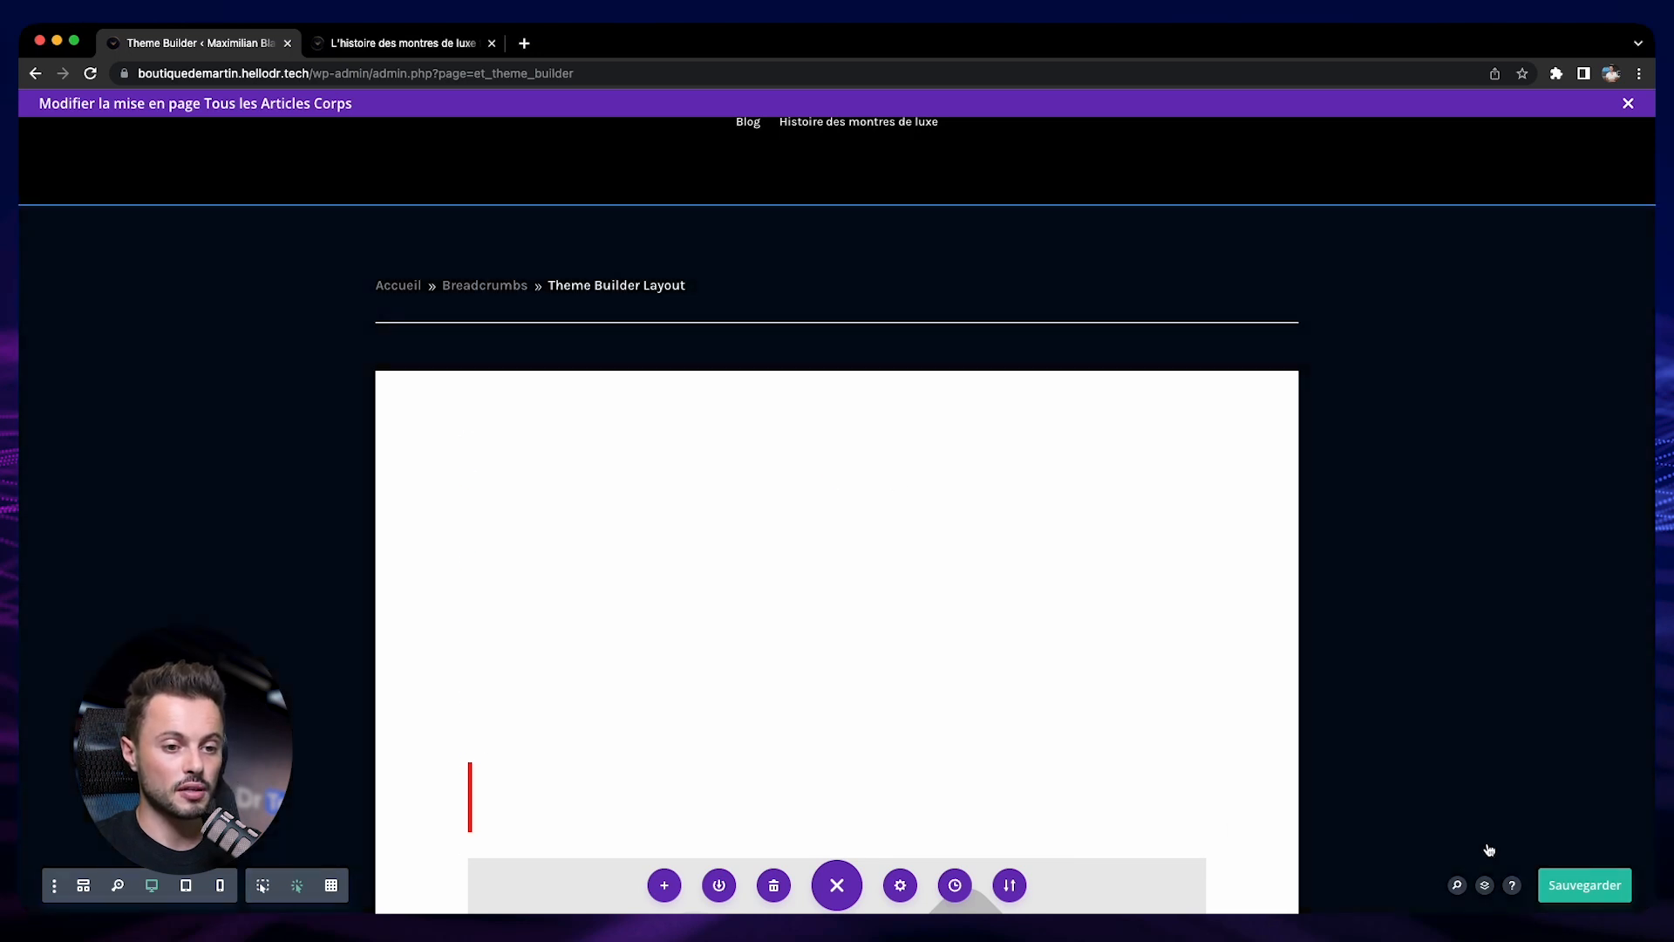
pyautogui.click(1580, 888)
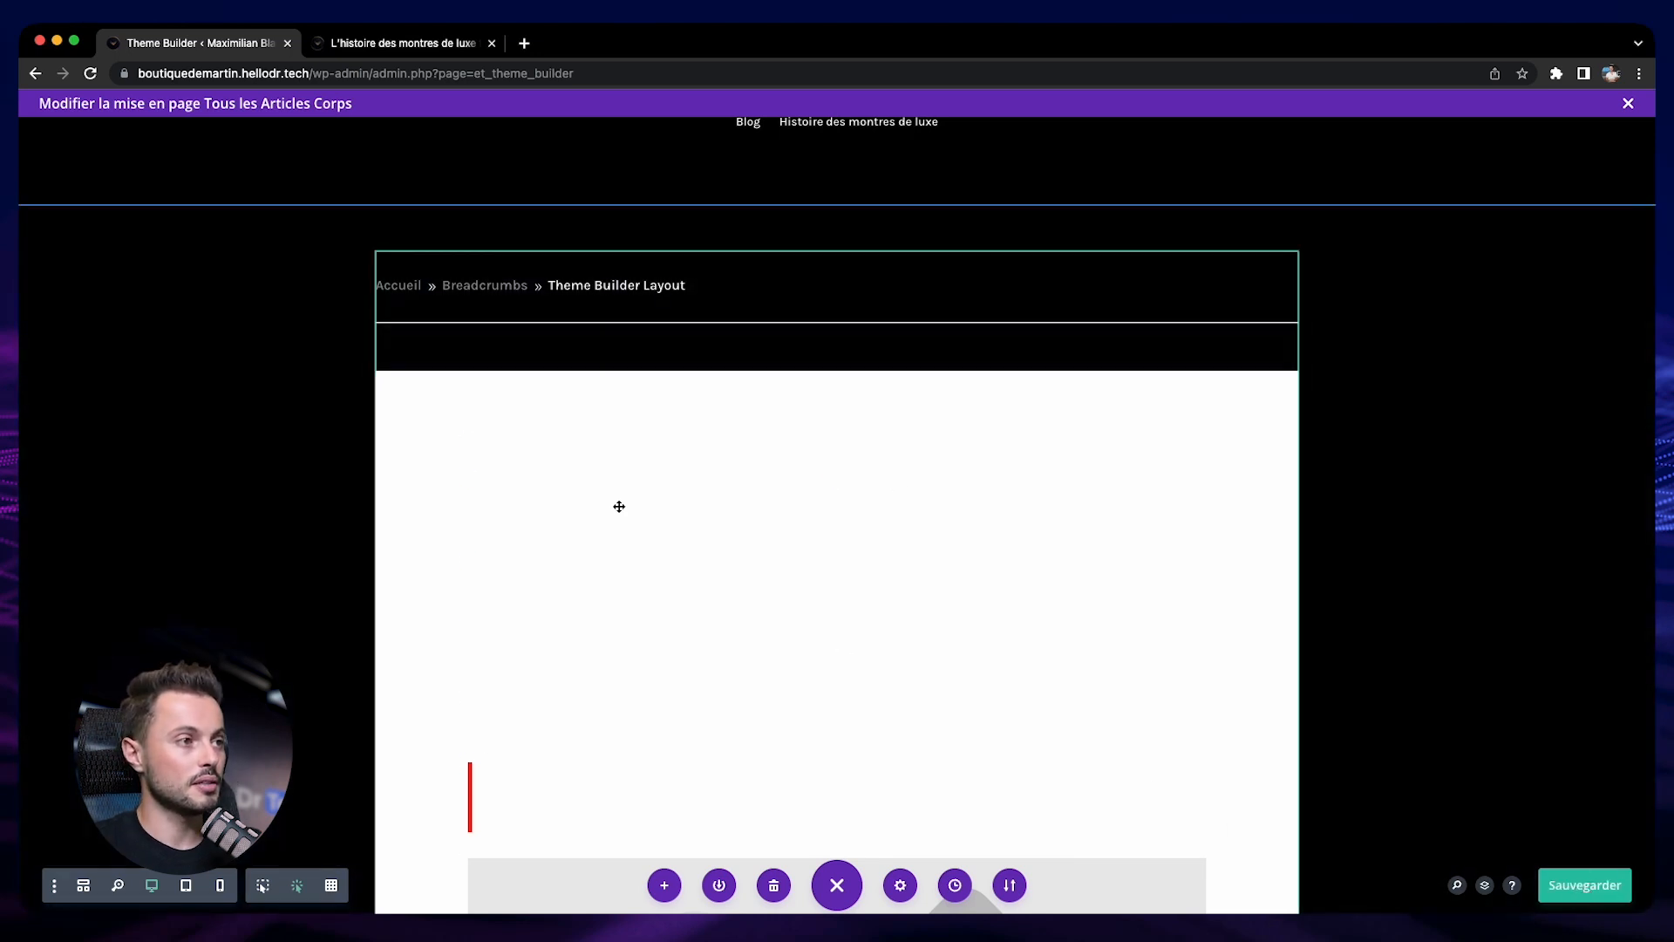
pyautogui.click(387, 40)
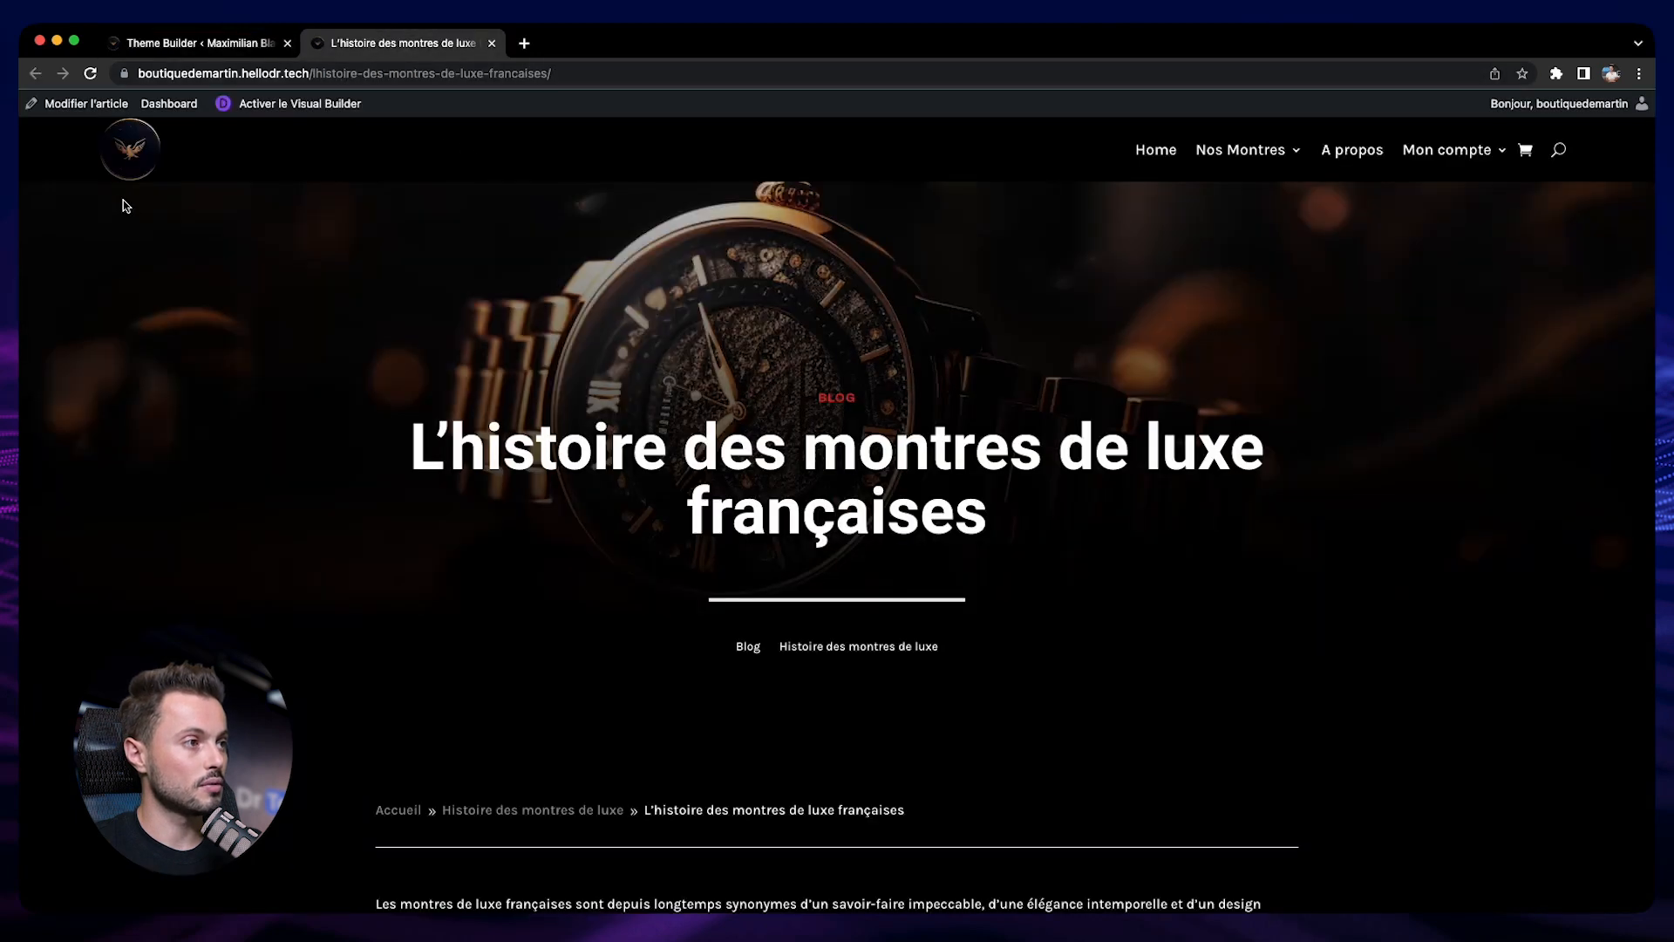
pyautogui.click(91, 74)
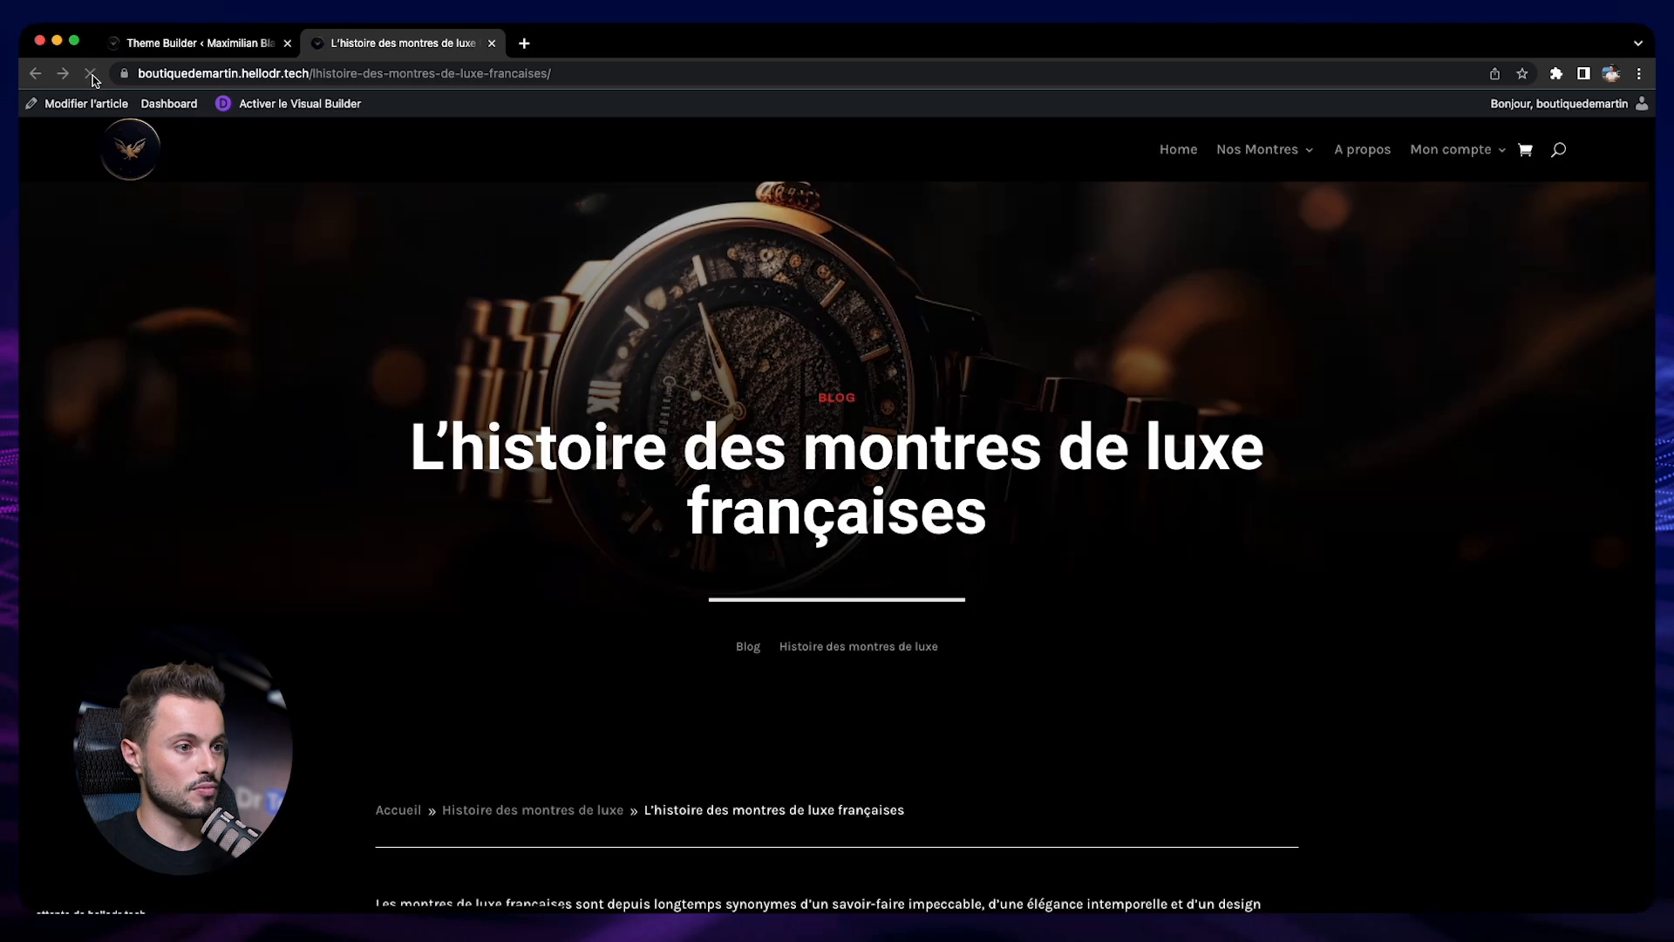
# Examine the heading spacing and body text down the live article and return to its title banner
pyautogui.scroll(-3, 257, 499)
pyautogui.scroll(-3, 257, 499)
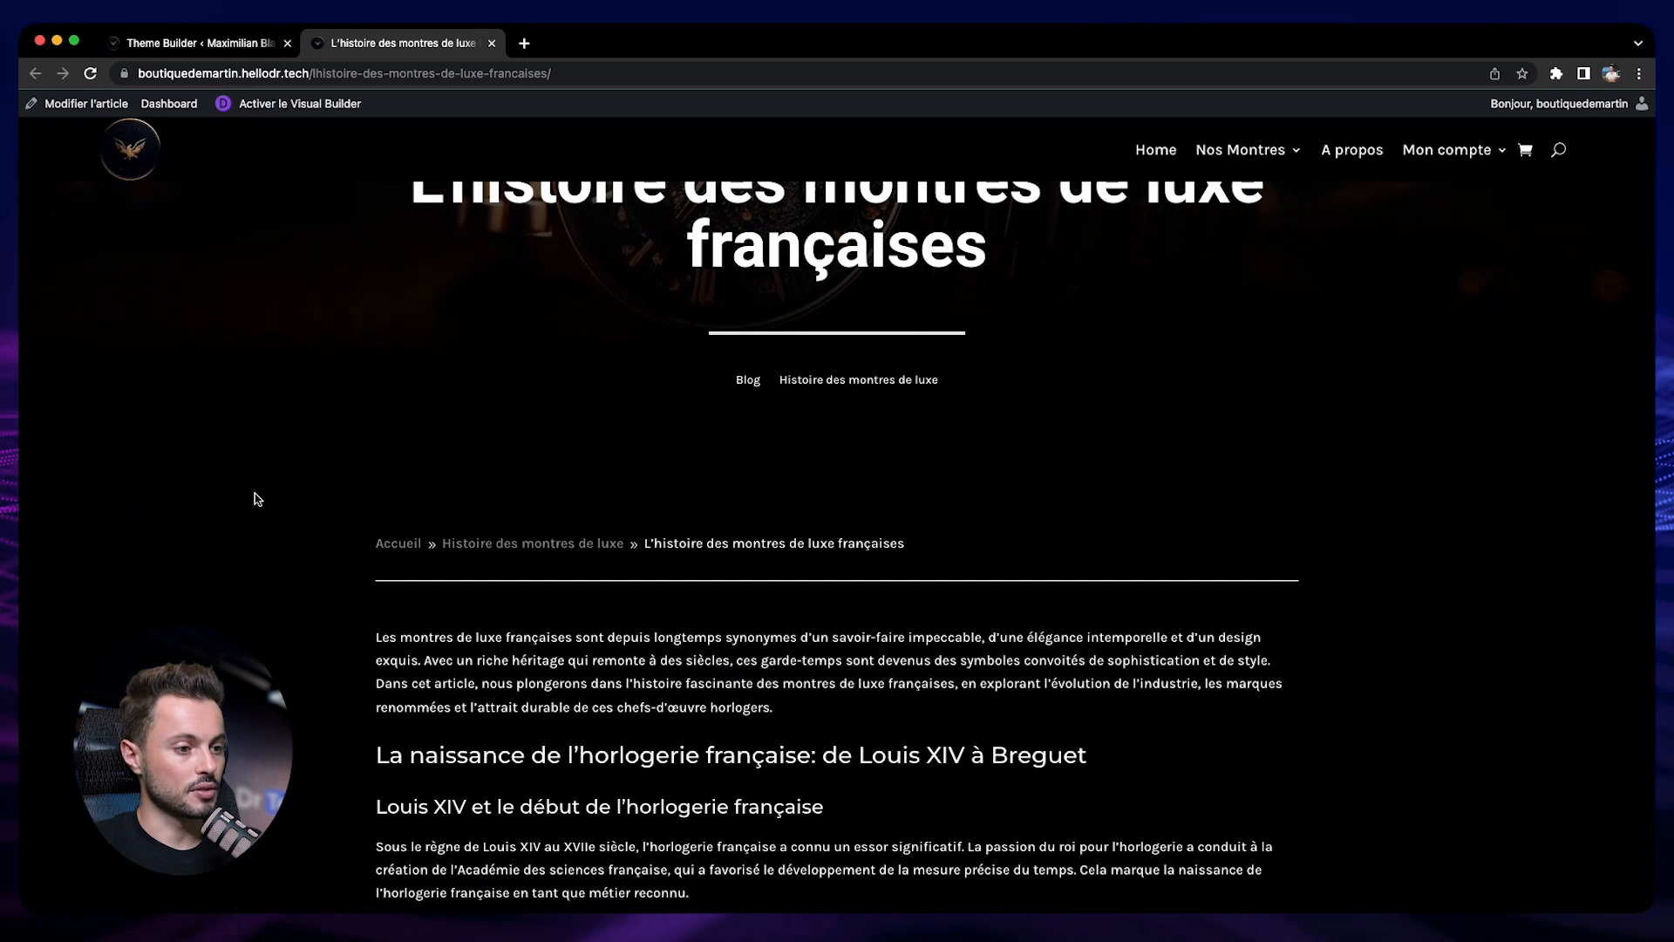
pyautogui.scroll(-3, 811, 676)
pyautogui.scroll(-3, 698, 639)
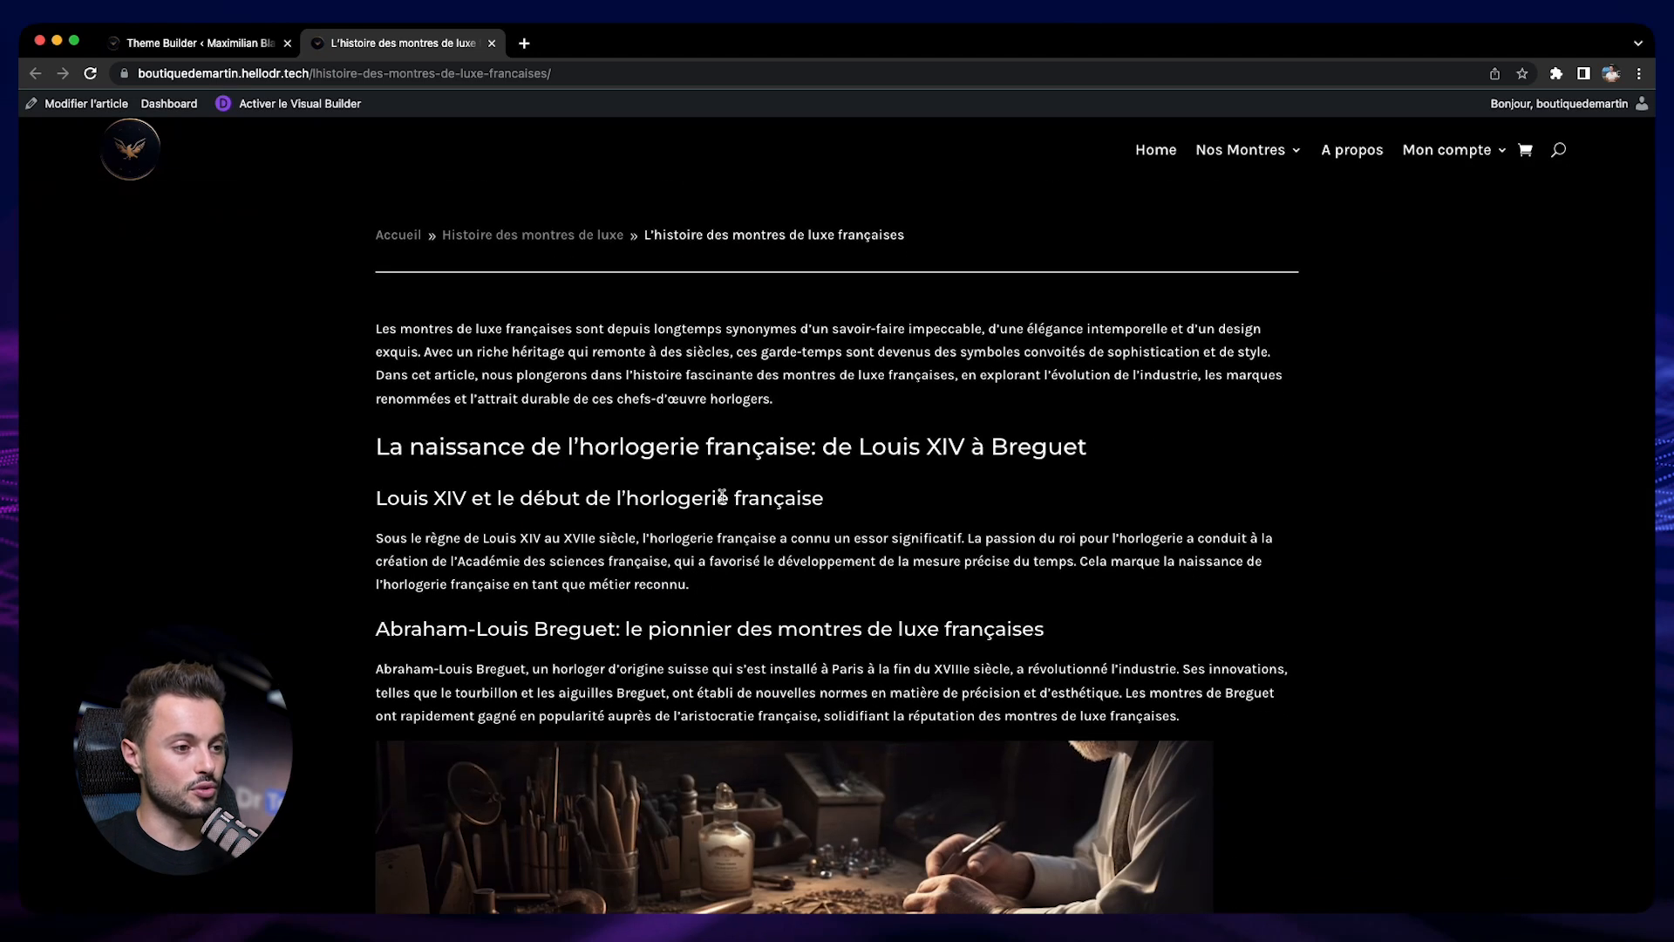
pyautogui.scroll(-10, 1309, 661)
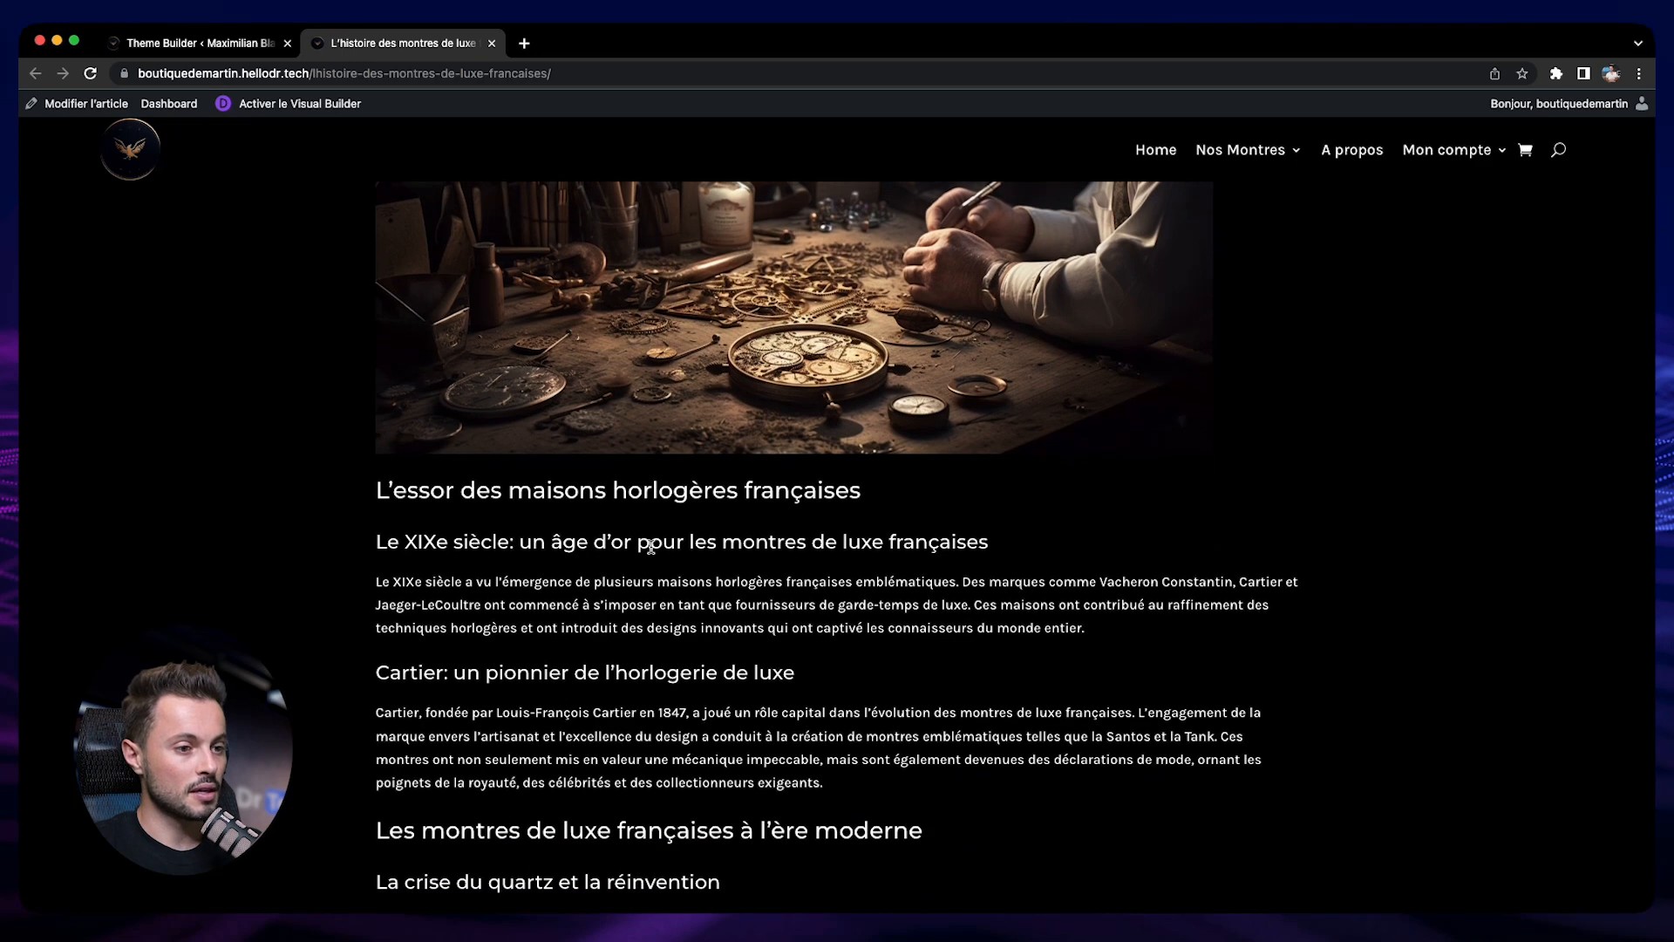
pyautogui.scroll(-5, 652, 551)
pyautogui.scroll(-5, 653, 551)
pyautogui.scroll(20, 765, 518)
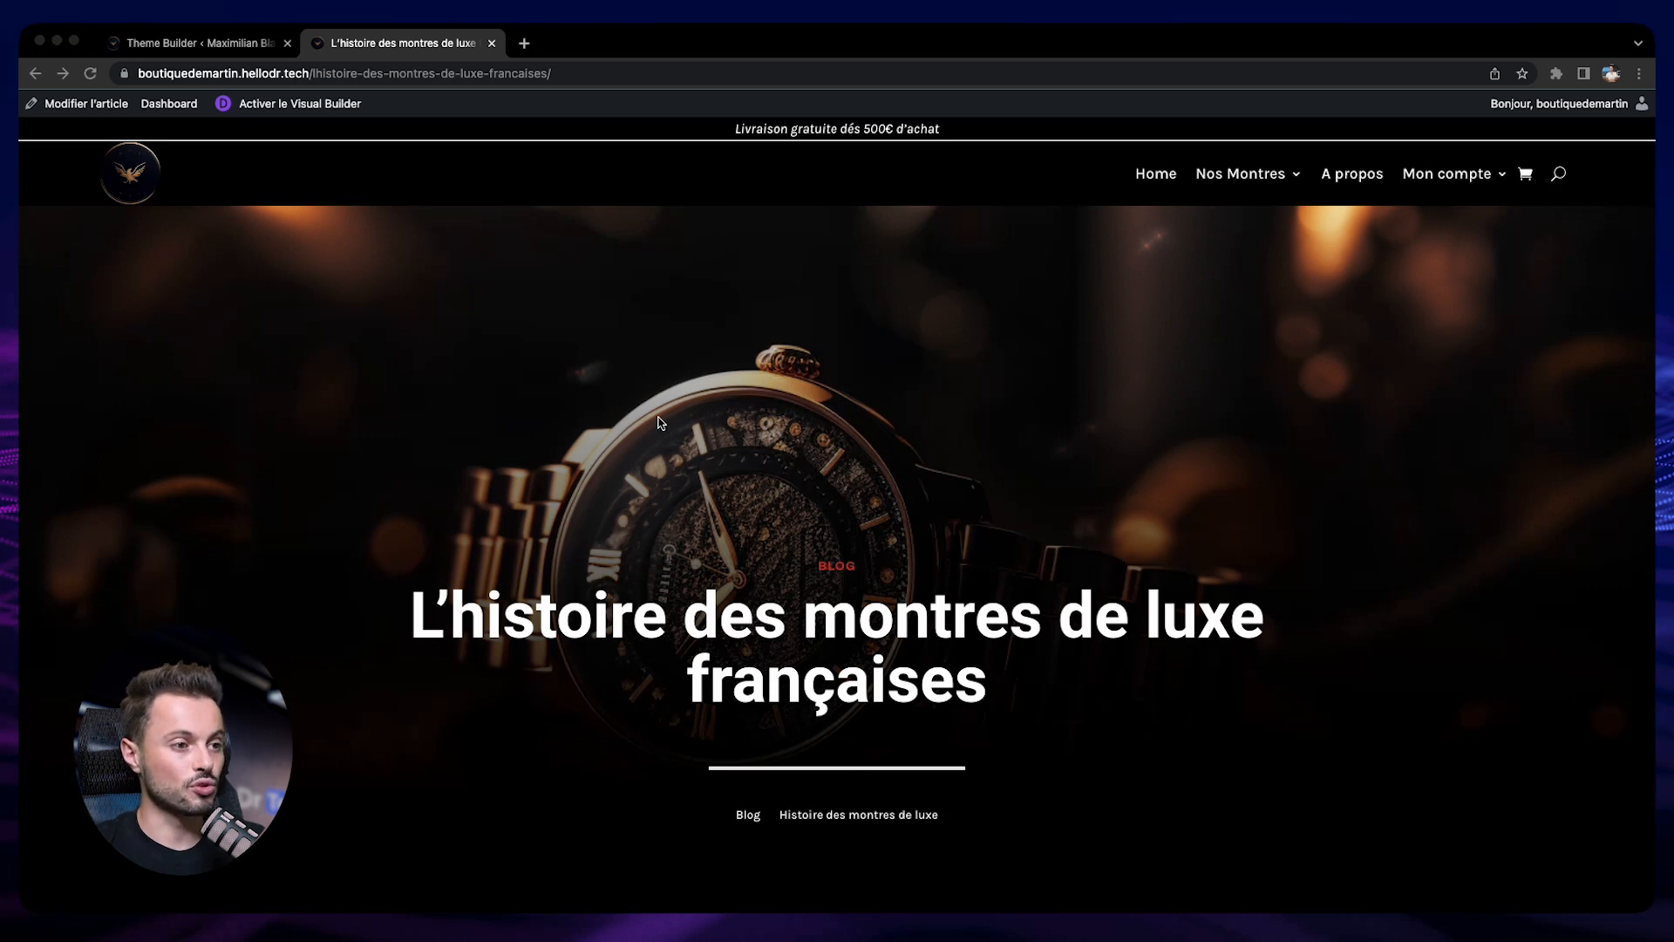
# In the Theme Builder layout, replace the title section's background image with the dynamic "Image présentée" and save the section
pyautogui.click(140, 35)
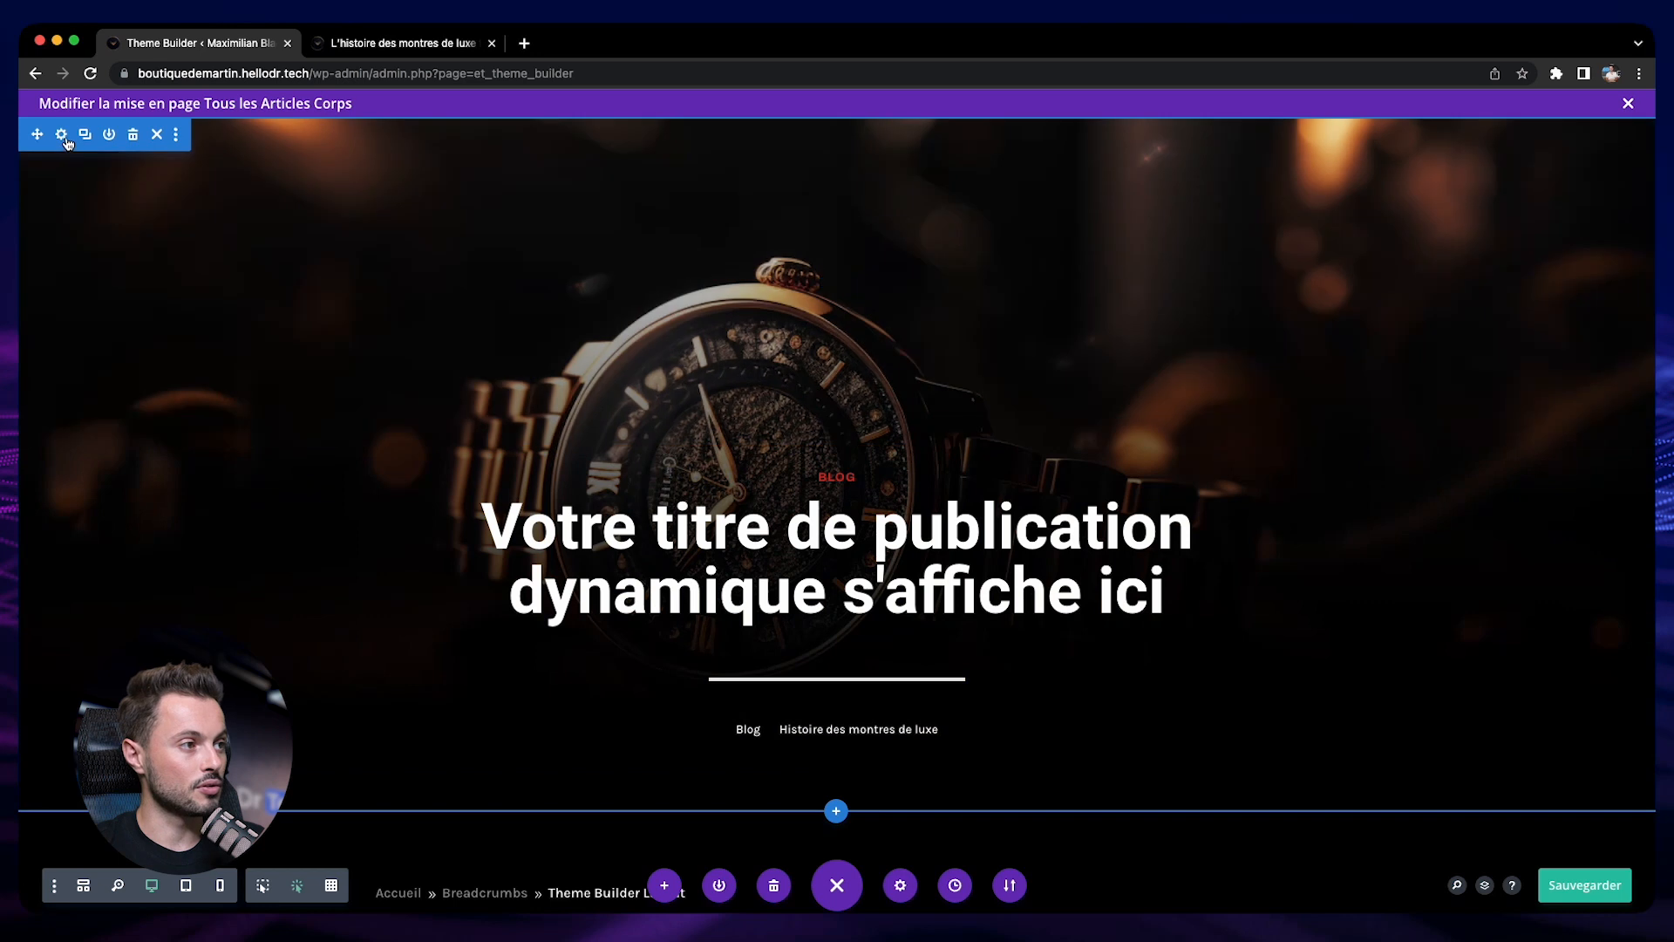
pyautogui.click(67, 136)
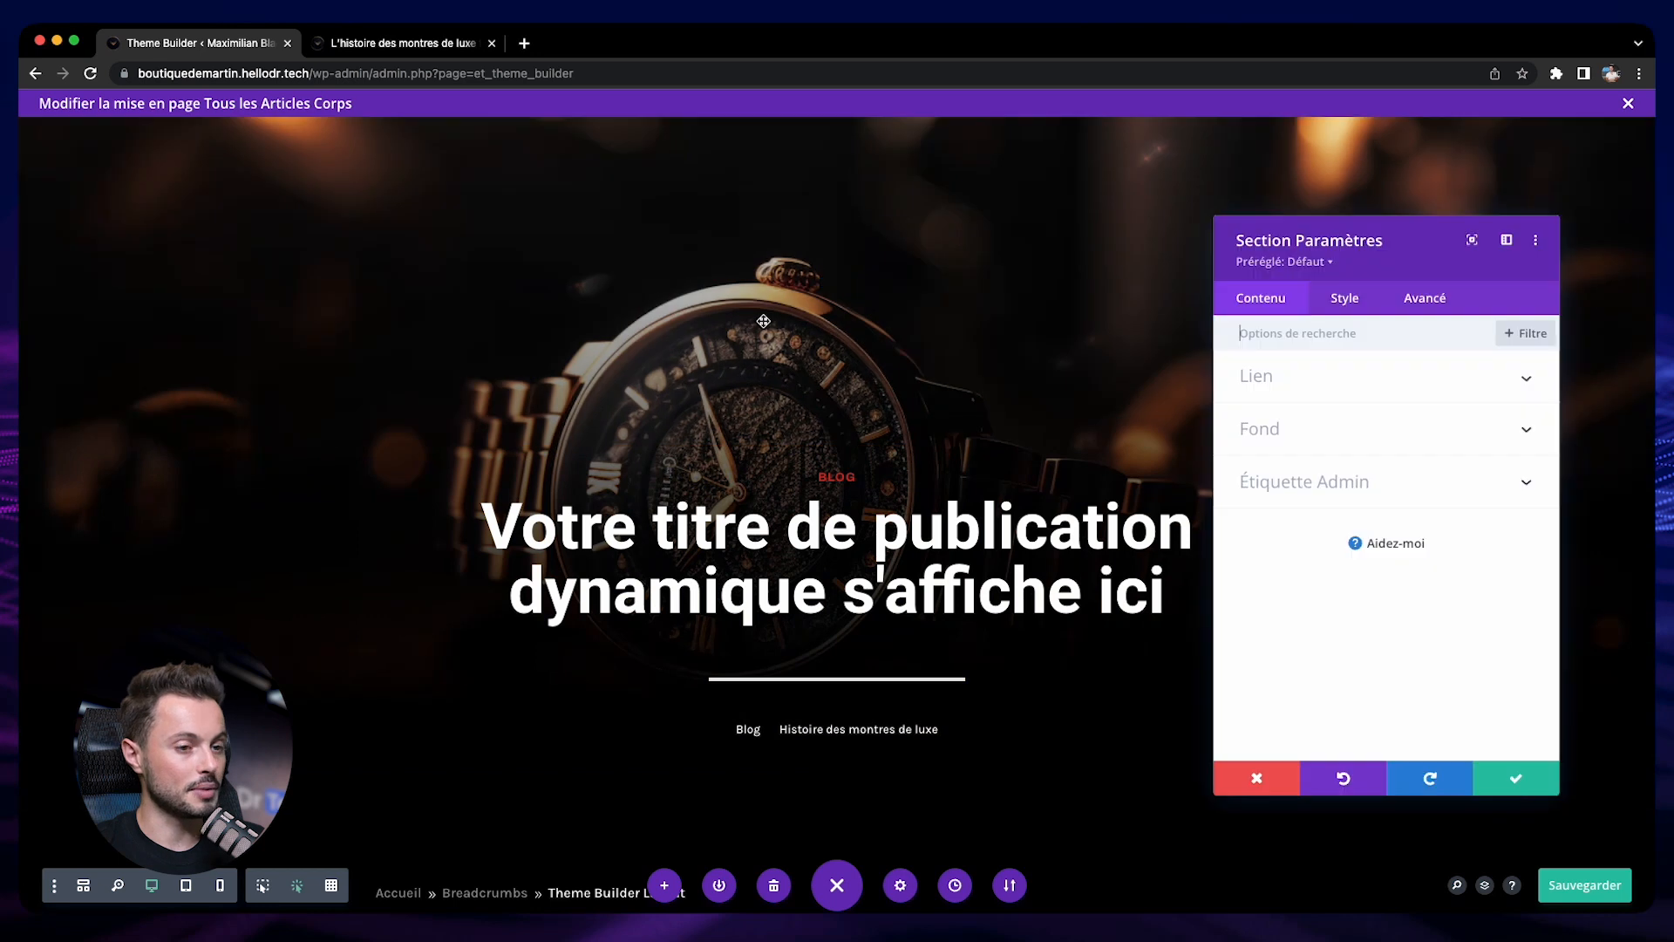
pyautogui.click(1245, 424)
pyautogui.click(1358, 413)
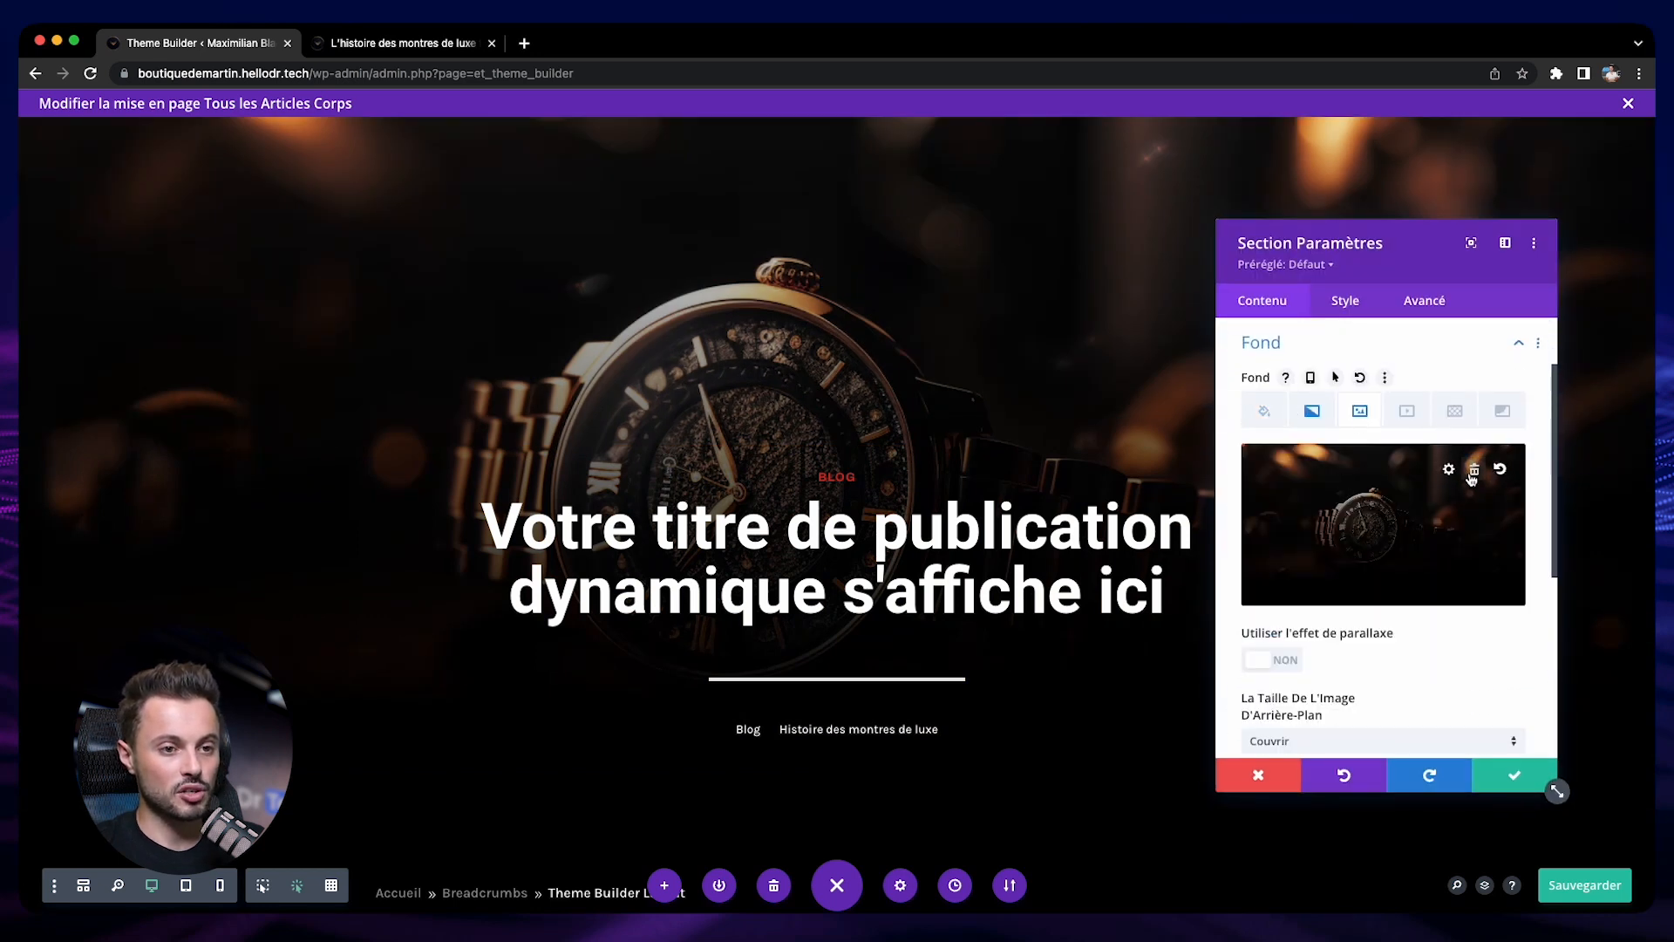
pyautogui.click(1474, 470)
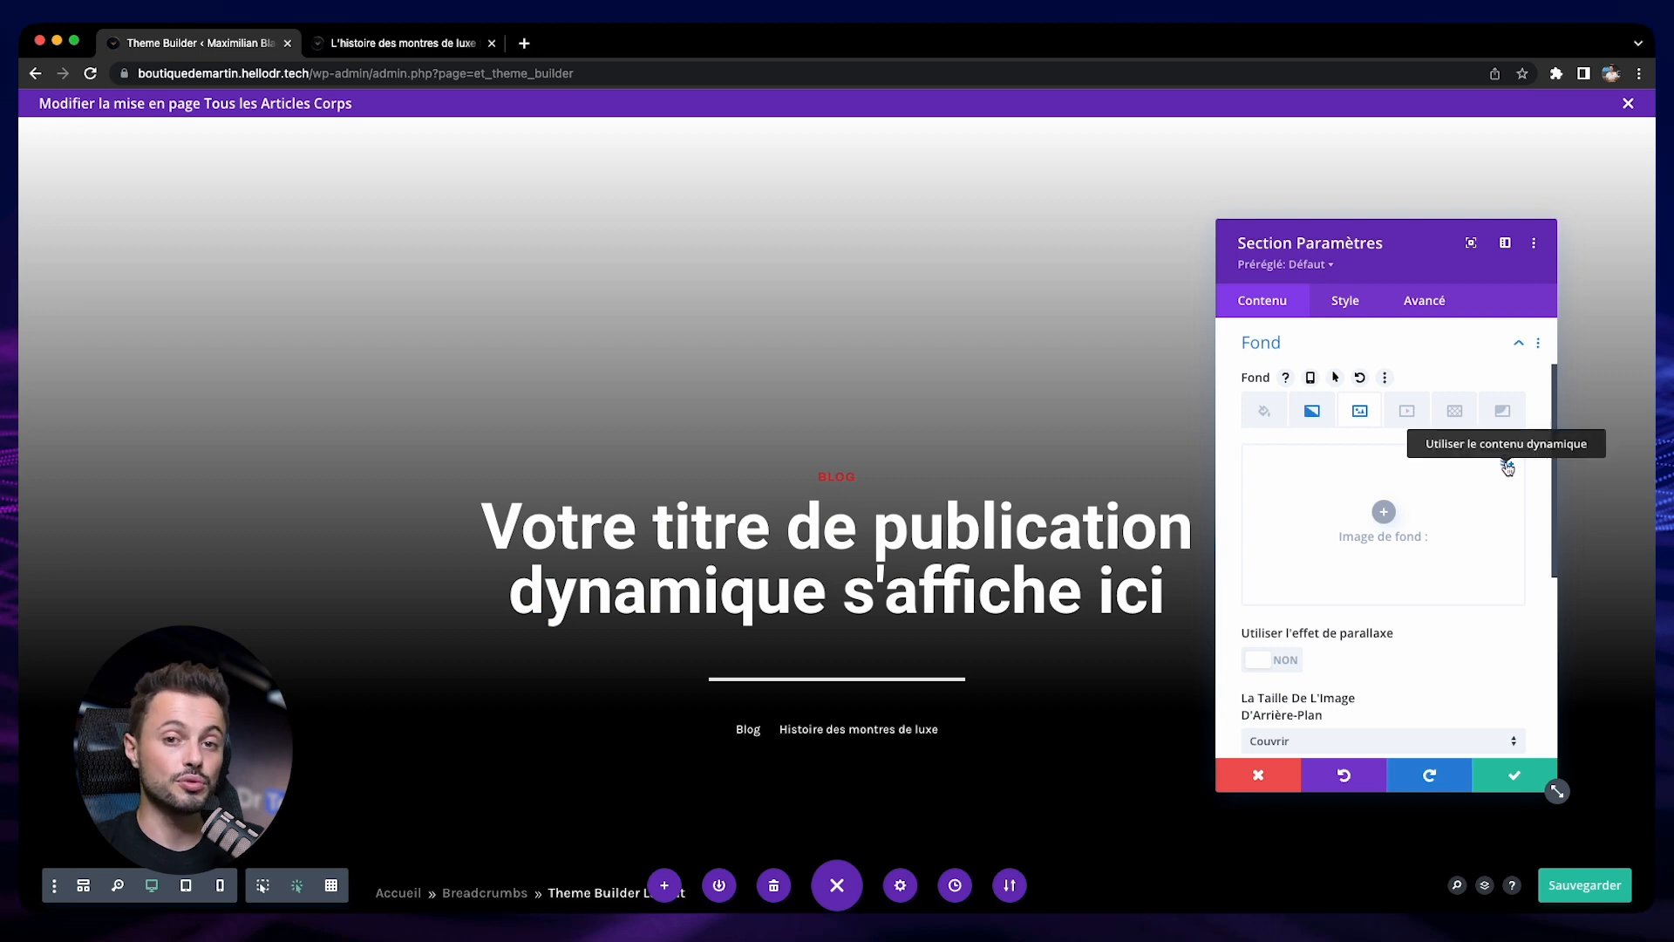
pyautogui.click(1508, 469)
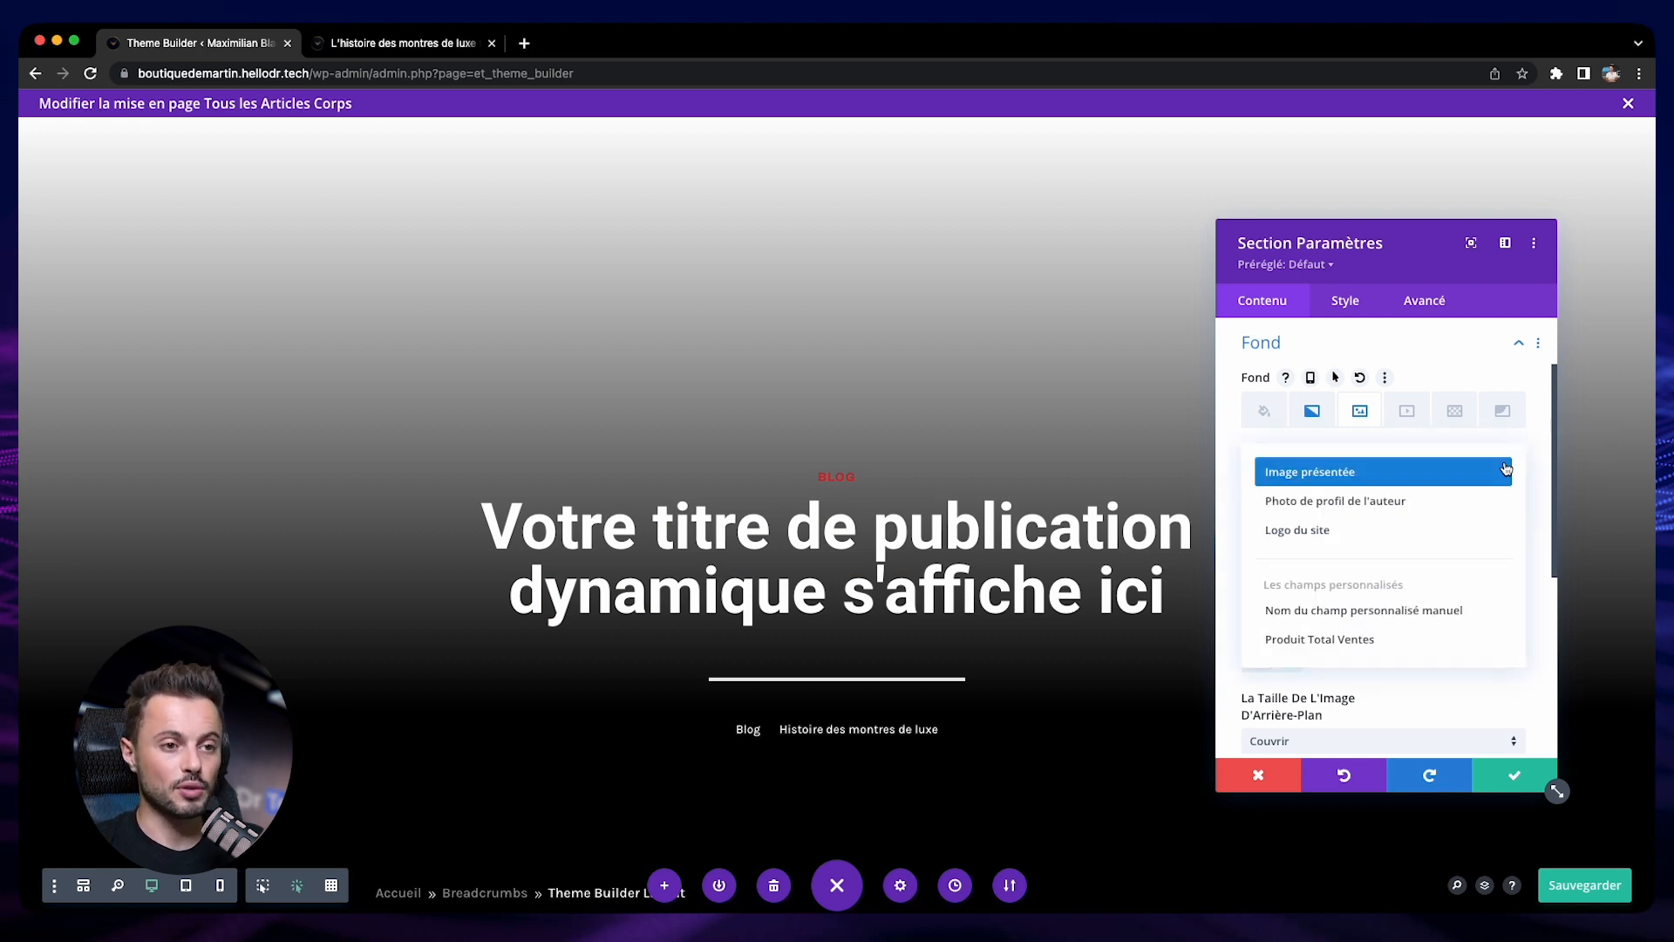
pyautogui.click(1326, 473)
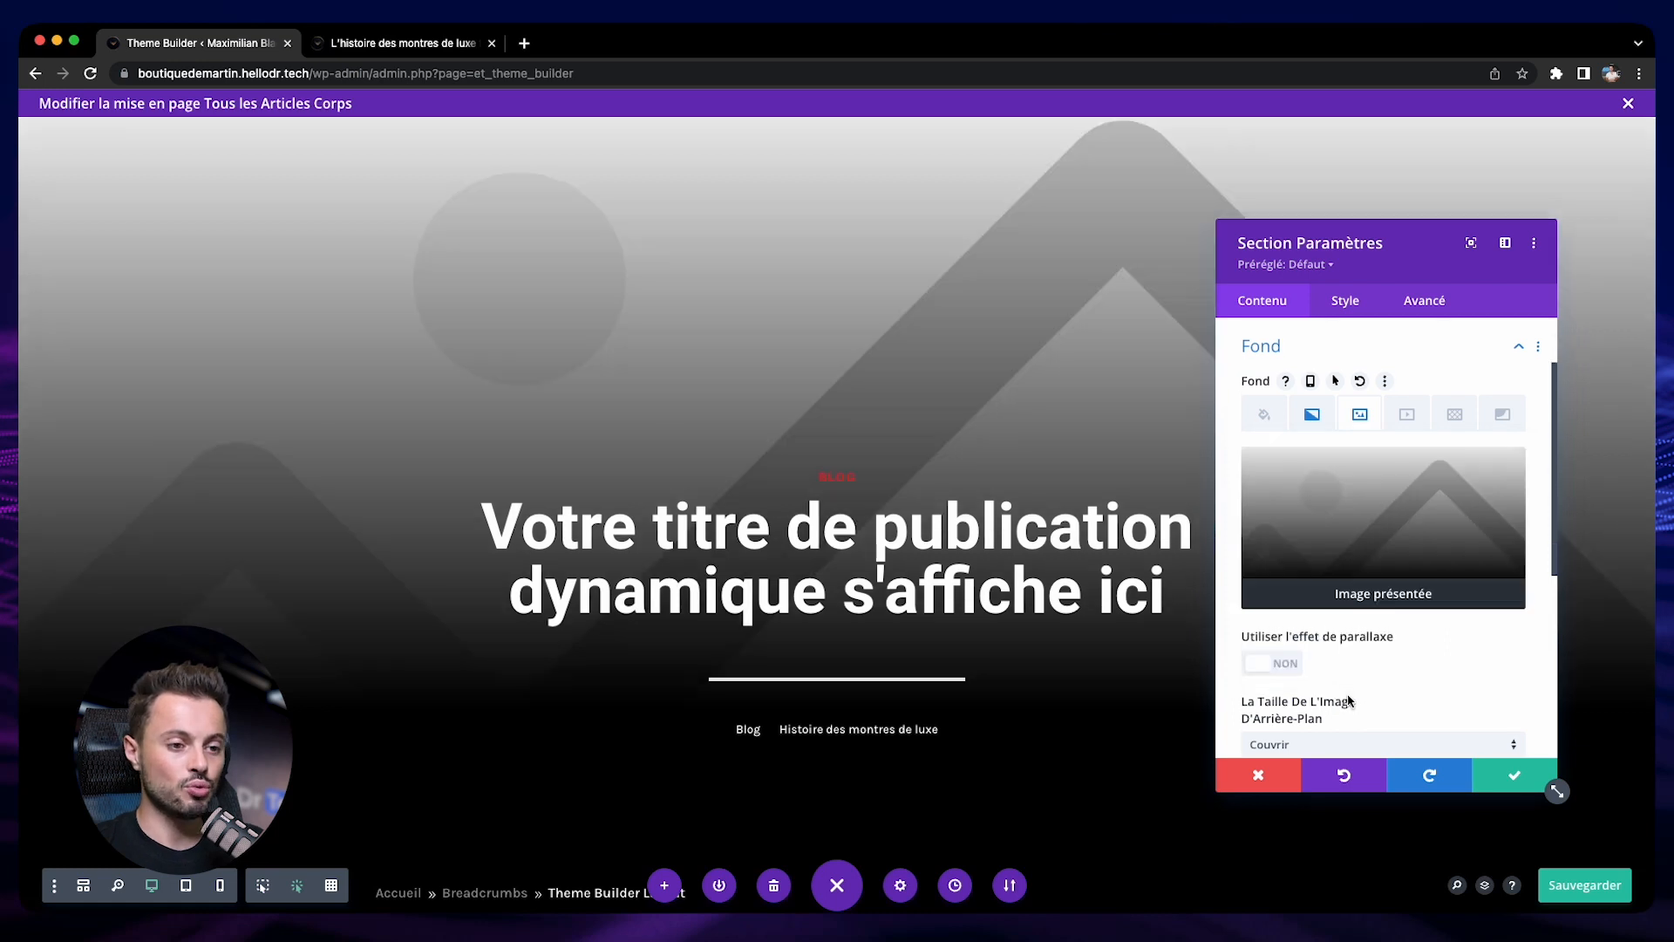
pyautogui.click(1528, 778)
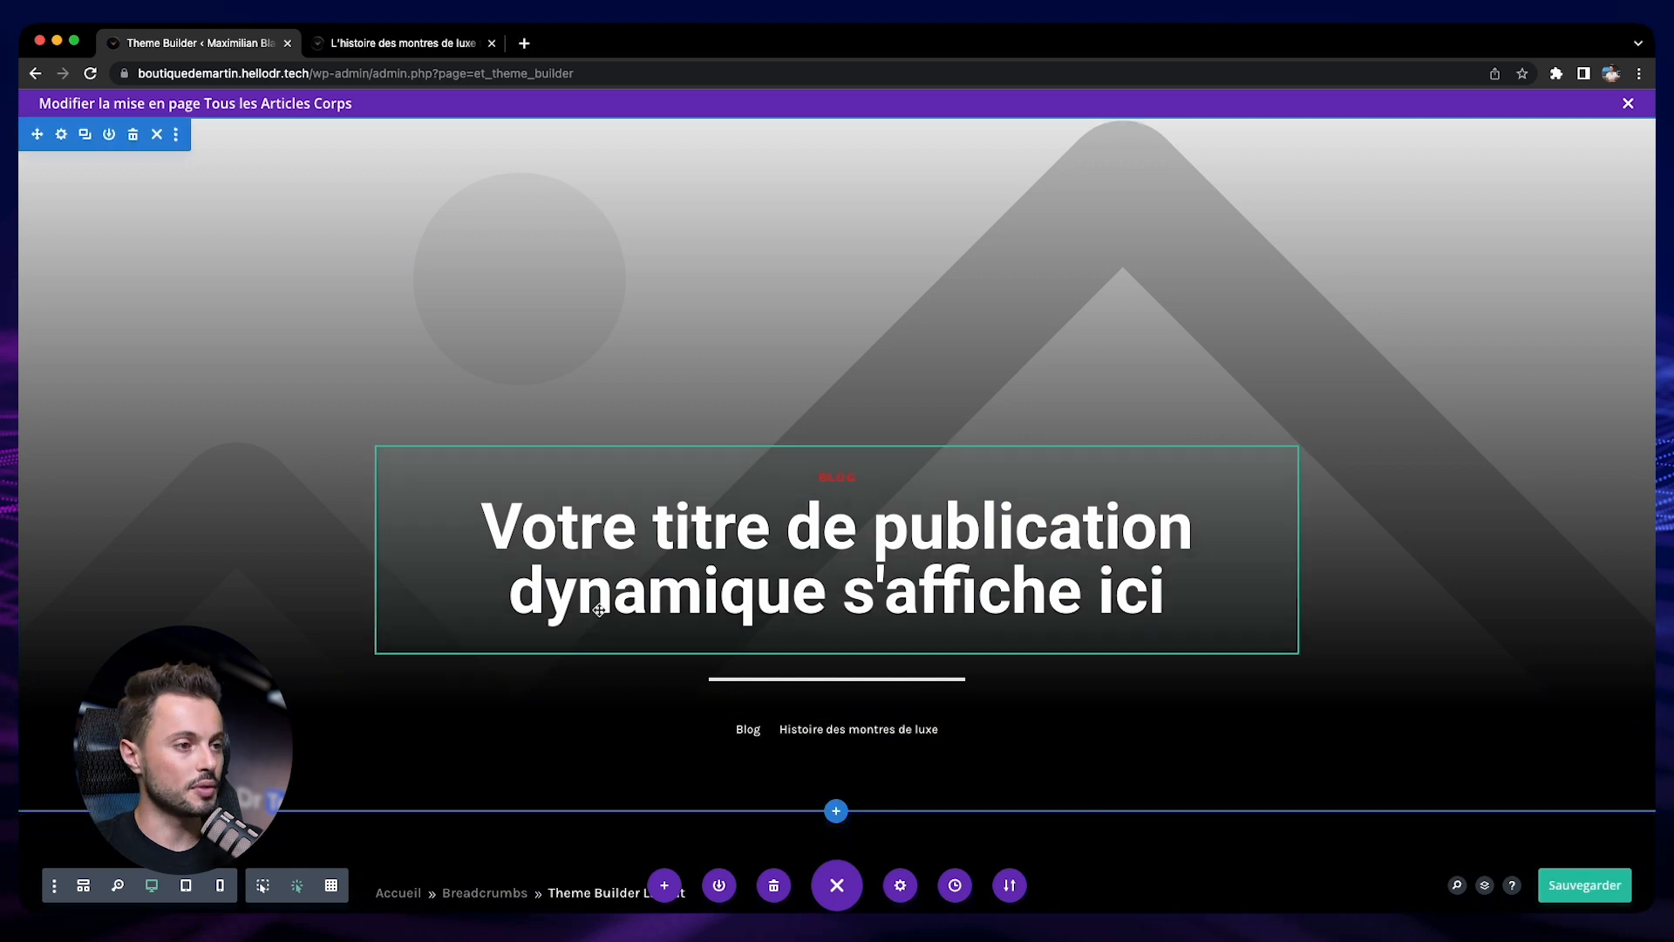
# Reload the published article and examine its banner background, body content and "Lire plus:" section
pyautogui.click(387, 50)
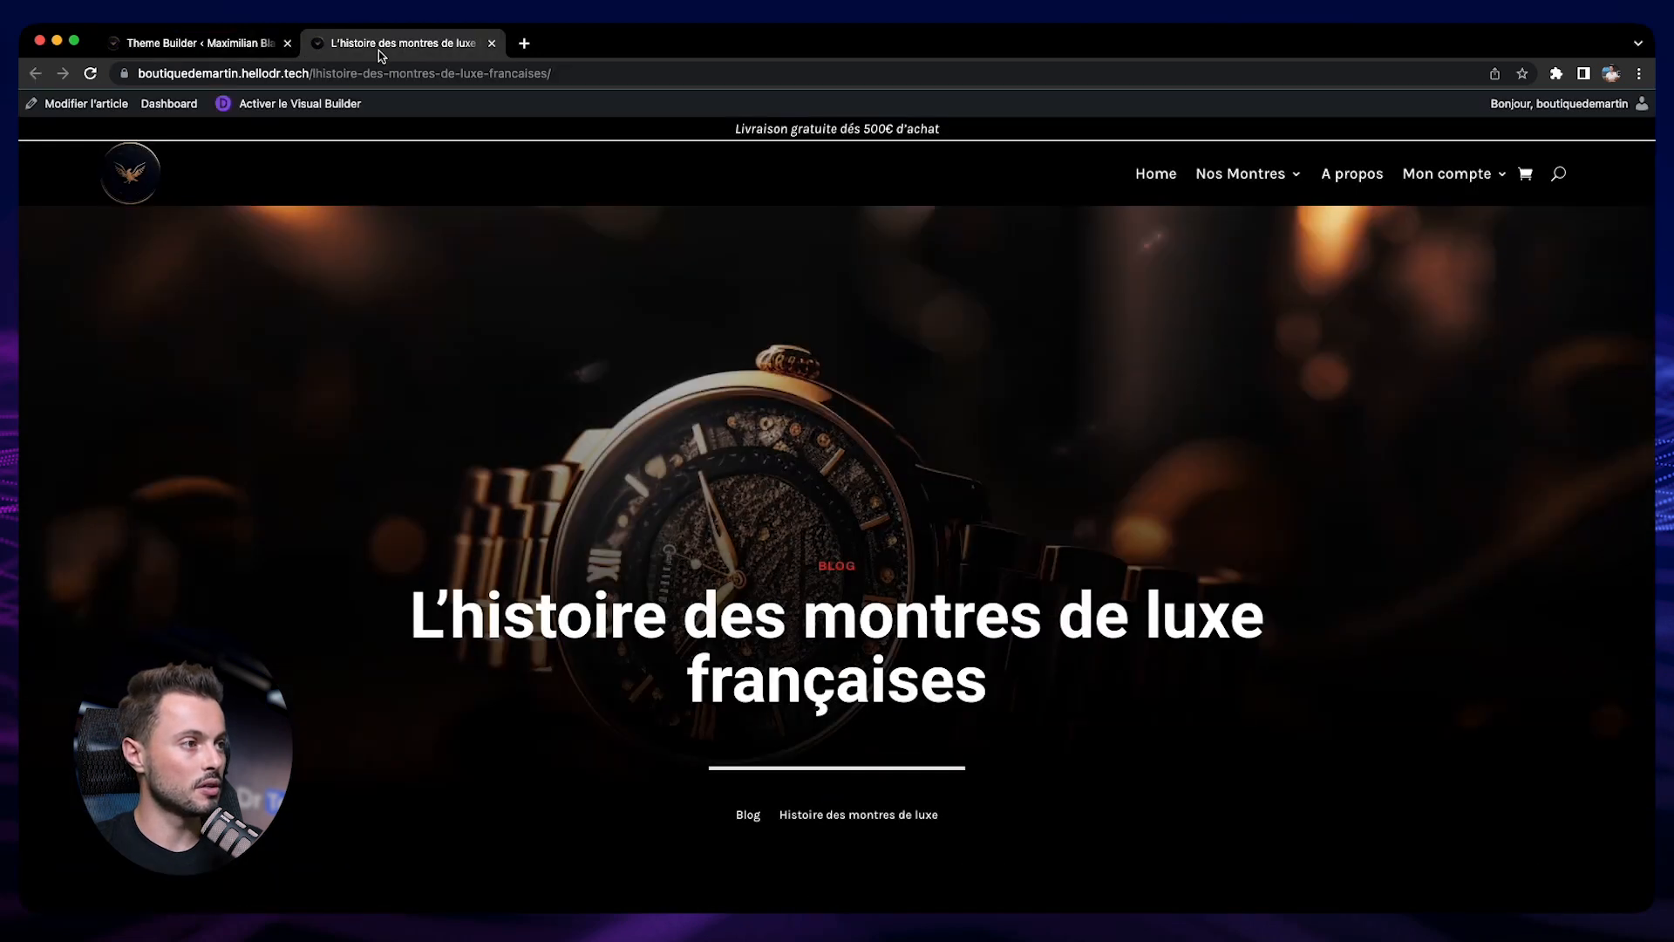
pyautogui.click(90, 73)
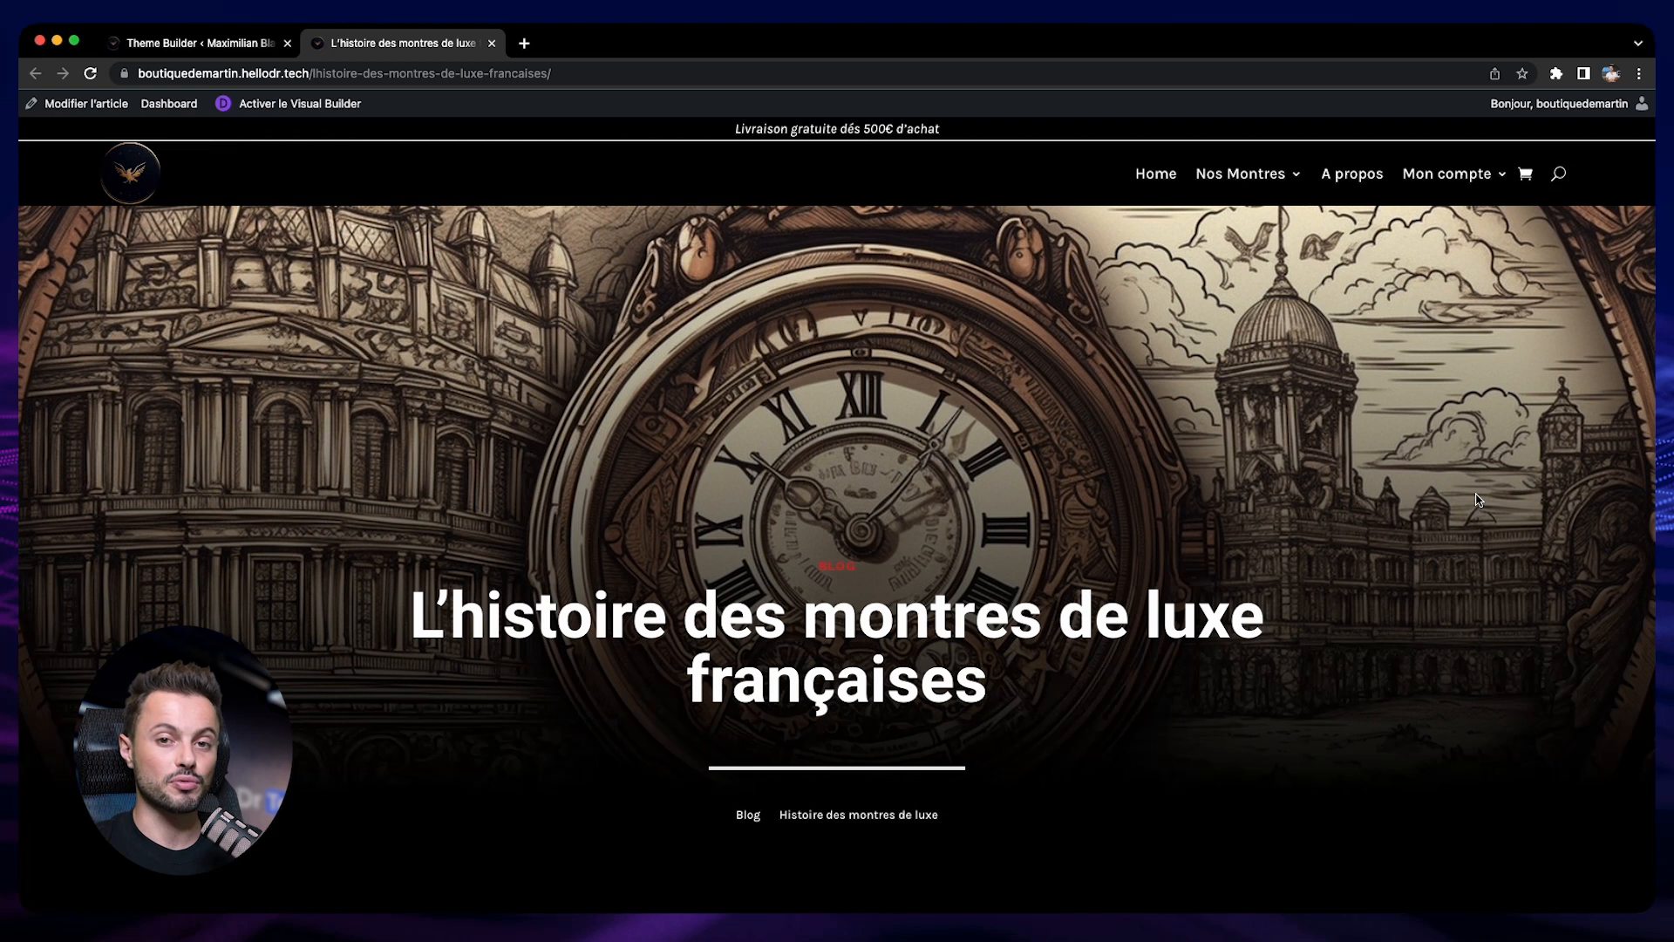
pyautogui.scroll(-3, 1259, 482)
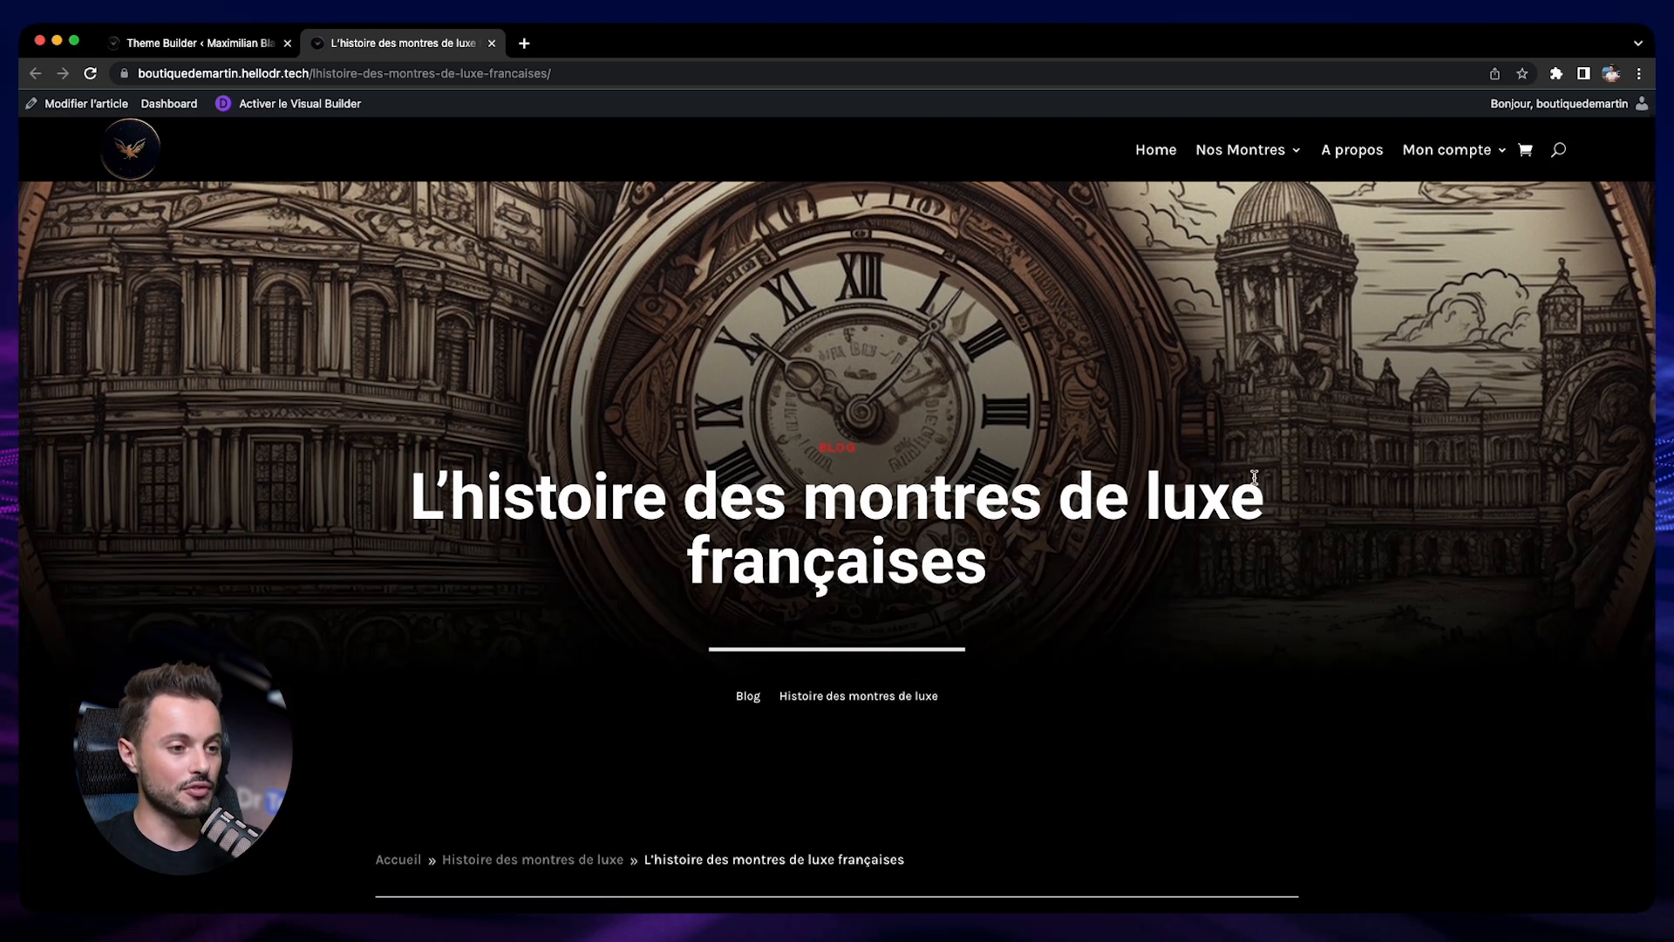
pyautogui.scroll(-1, 1050, 483)
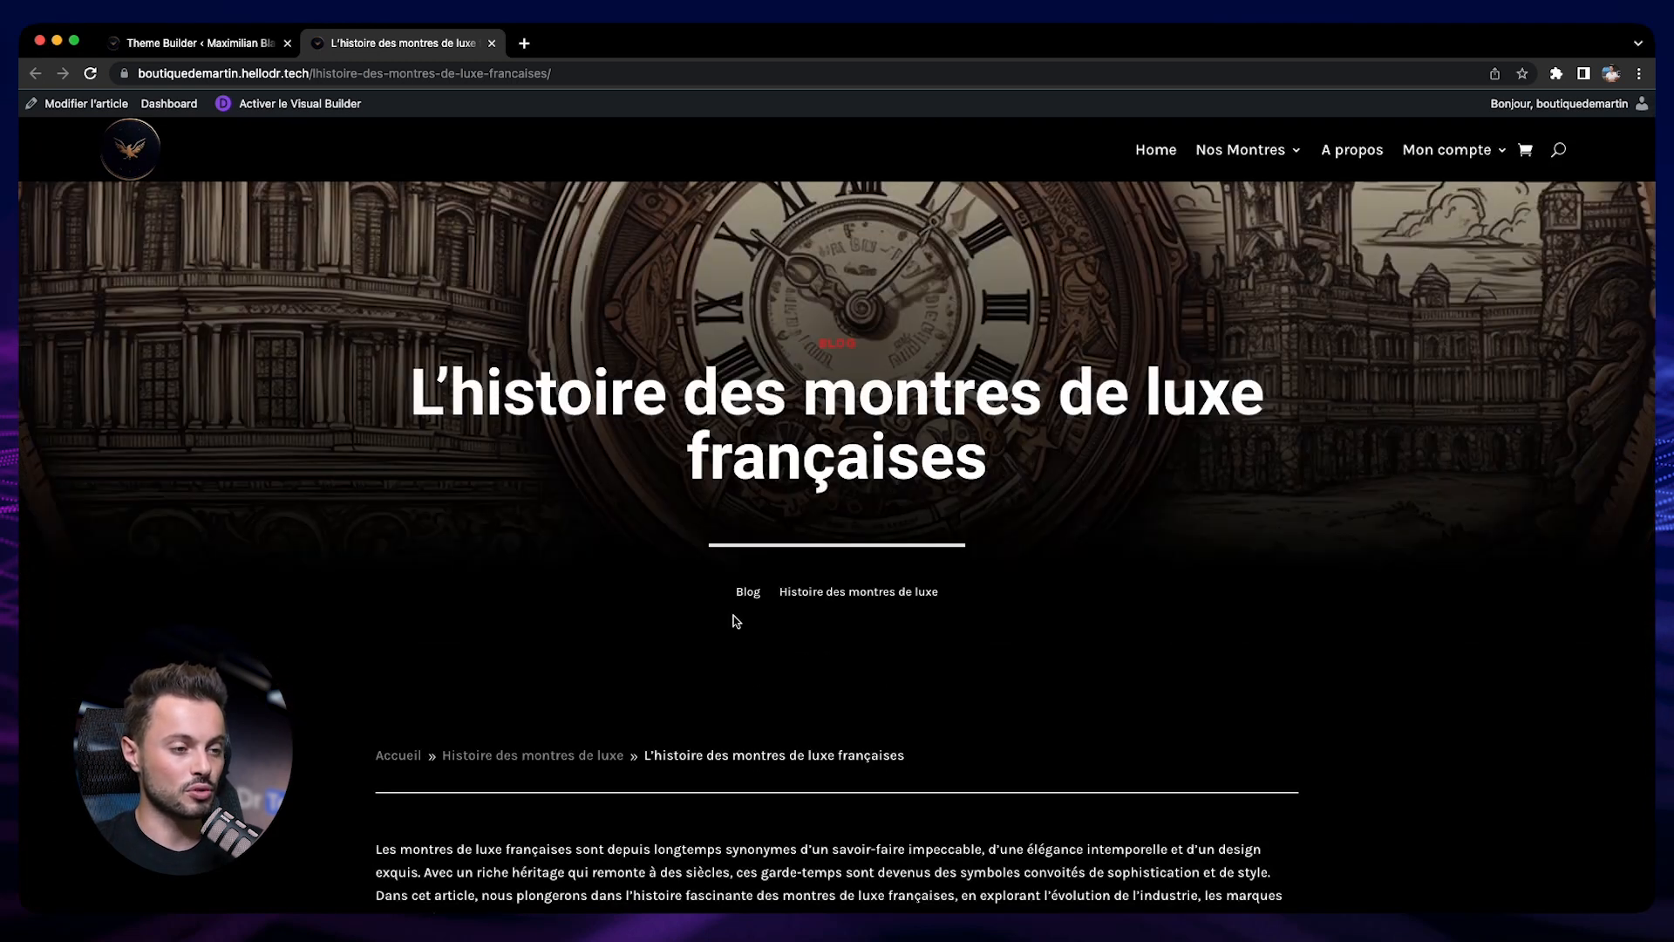
pyautogui.scroll(-2, 764, 752)
pyautogui.scroll(-15, 764, 752)
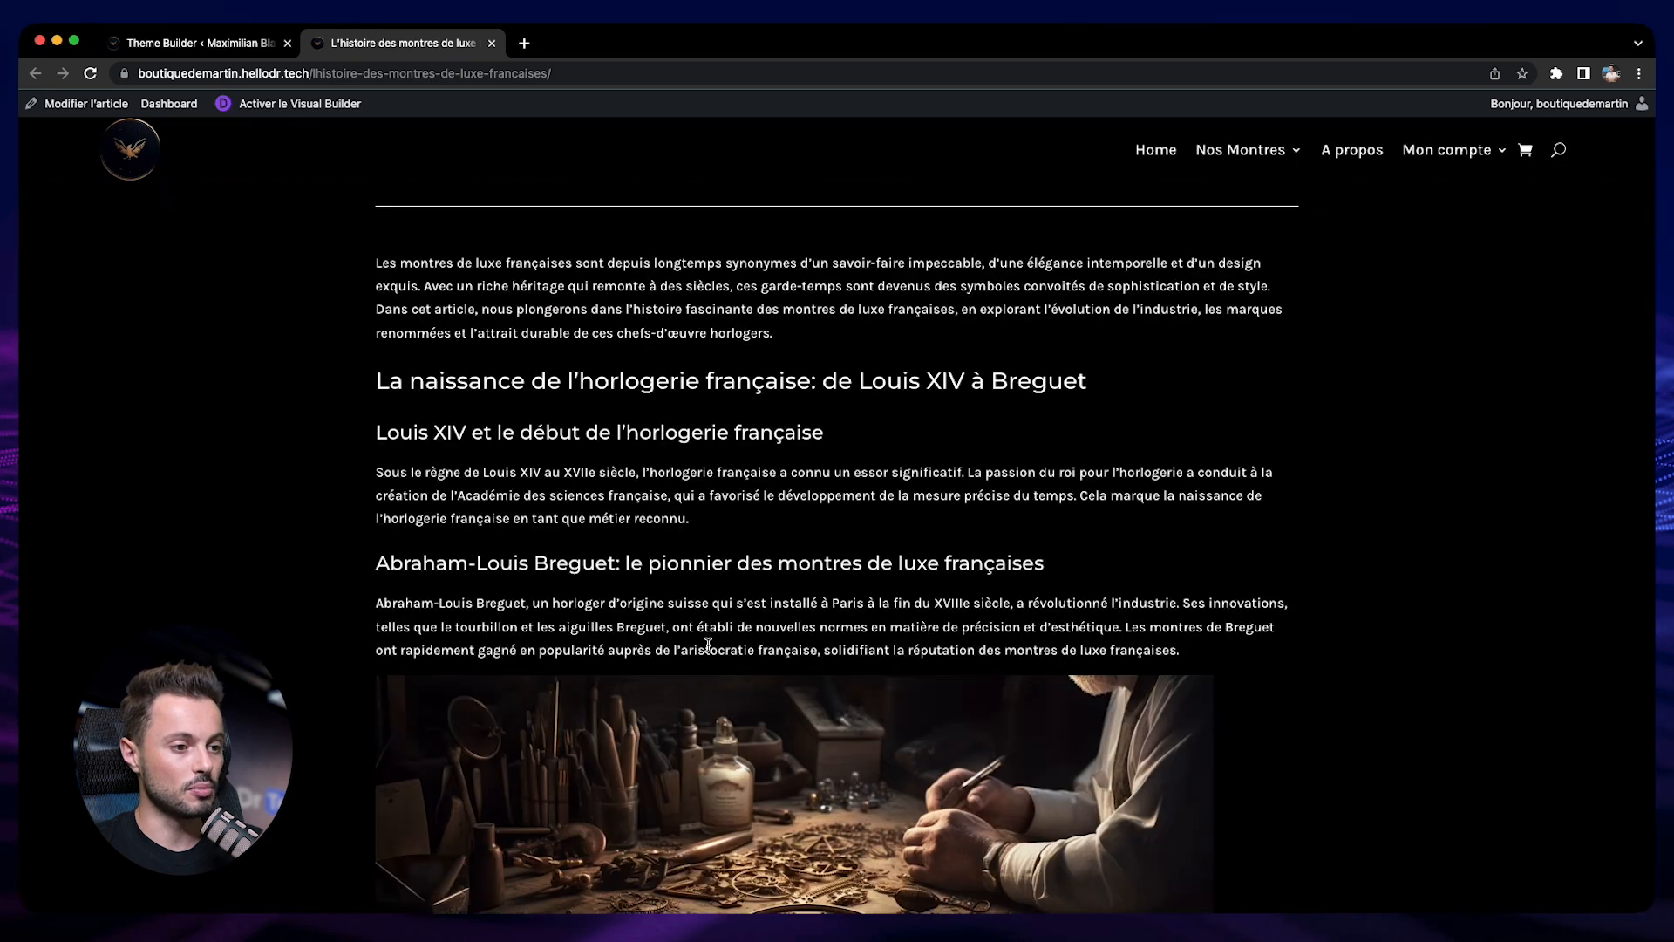
pyautogui.scroll(-15, 686, 573)
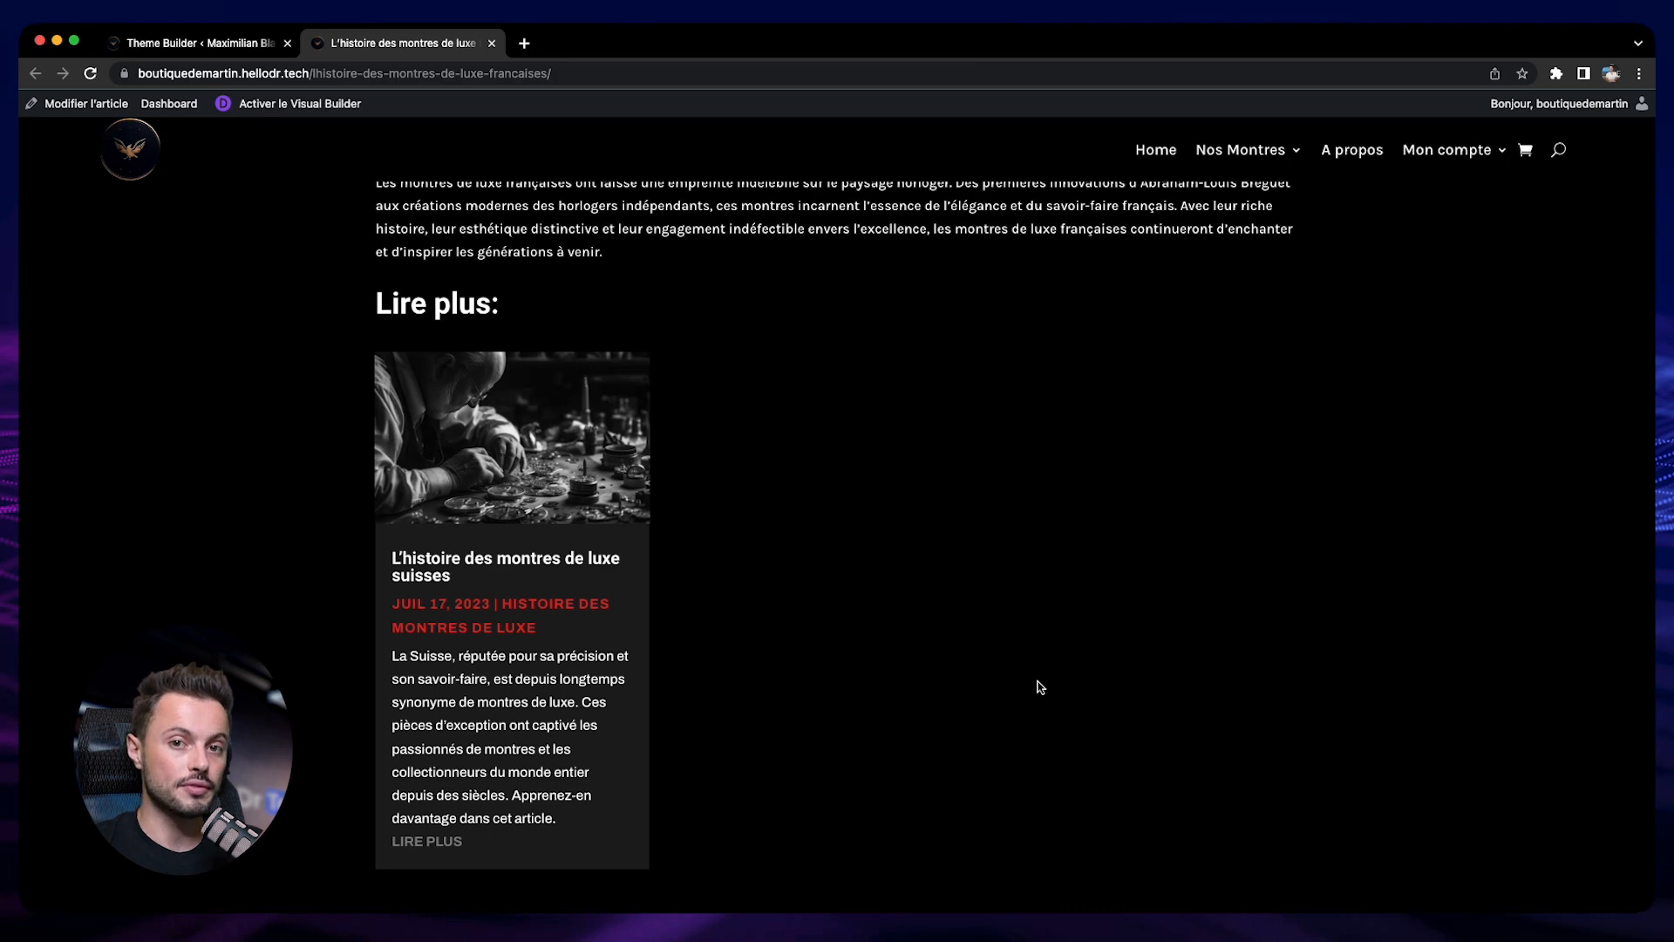
pyautogui.scroll(1, 1042, 688)
pyautogui.scroll(20, 905, 666)
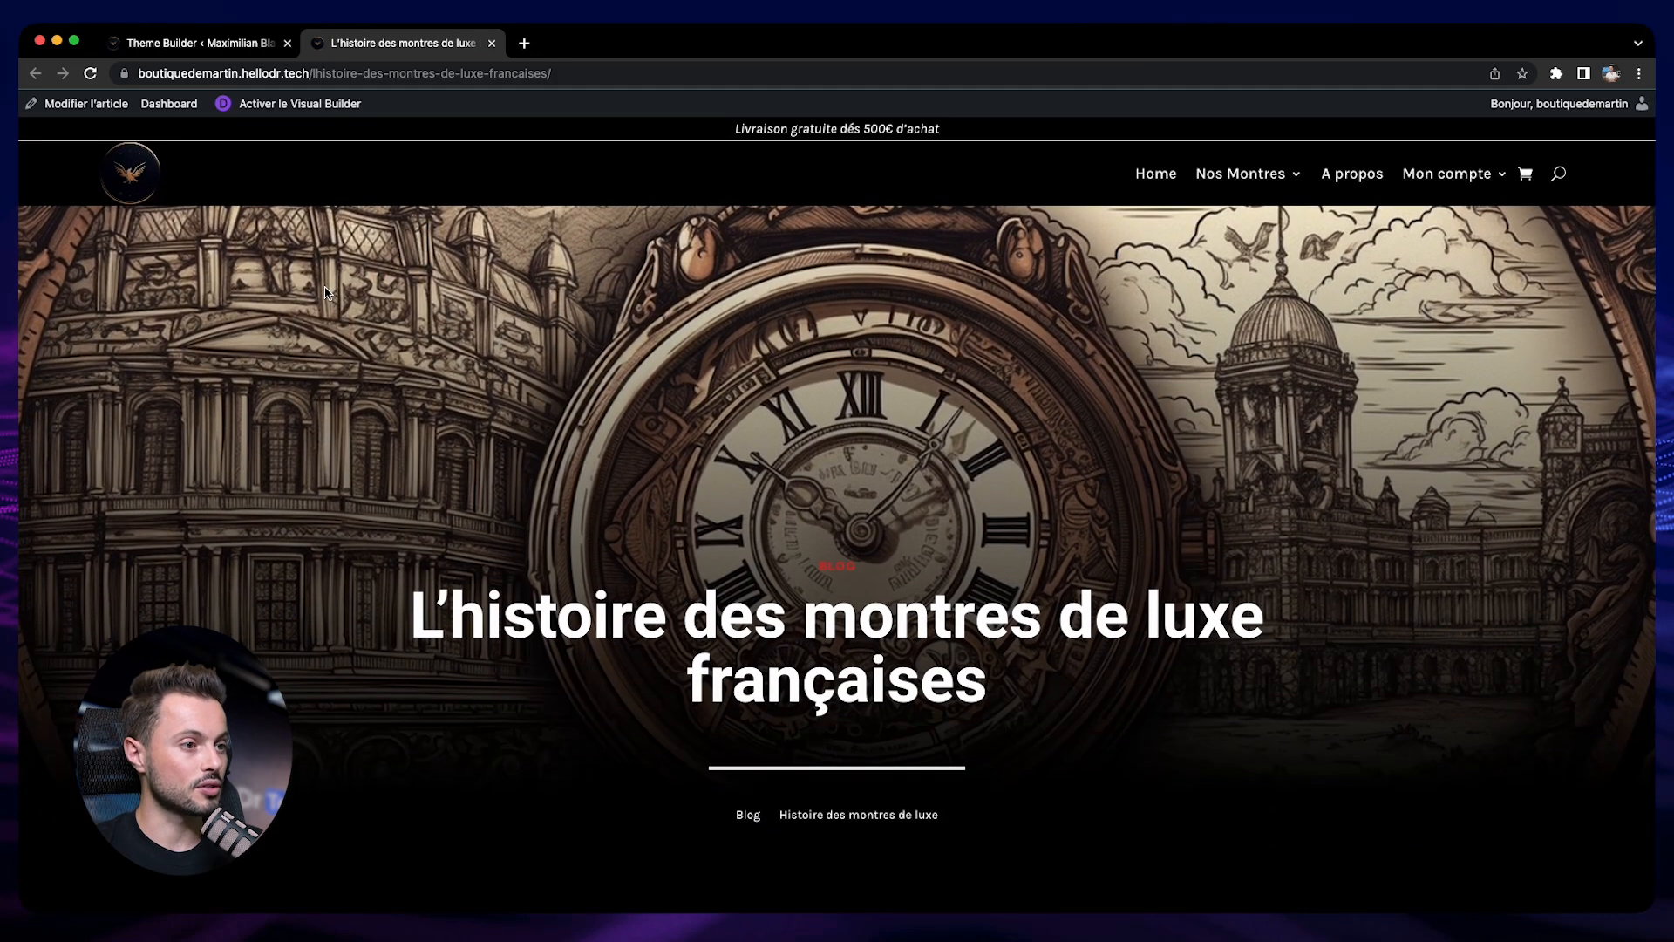
# Return to the Theme Builder layout and check the title, post content and related posts in tablet view
pyautogui.click(203, 43)
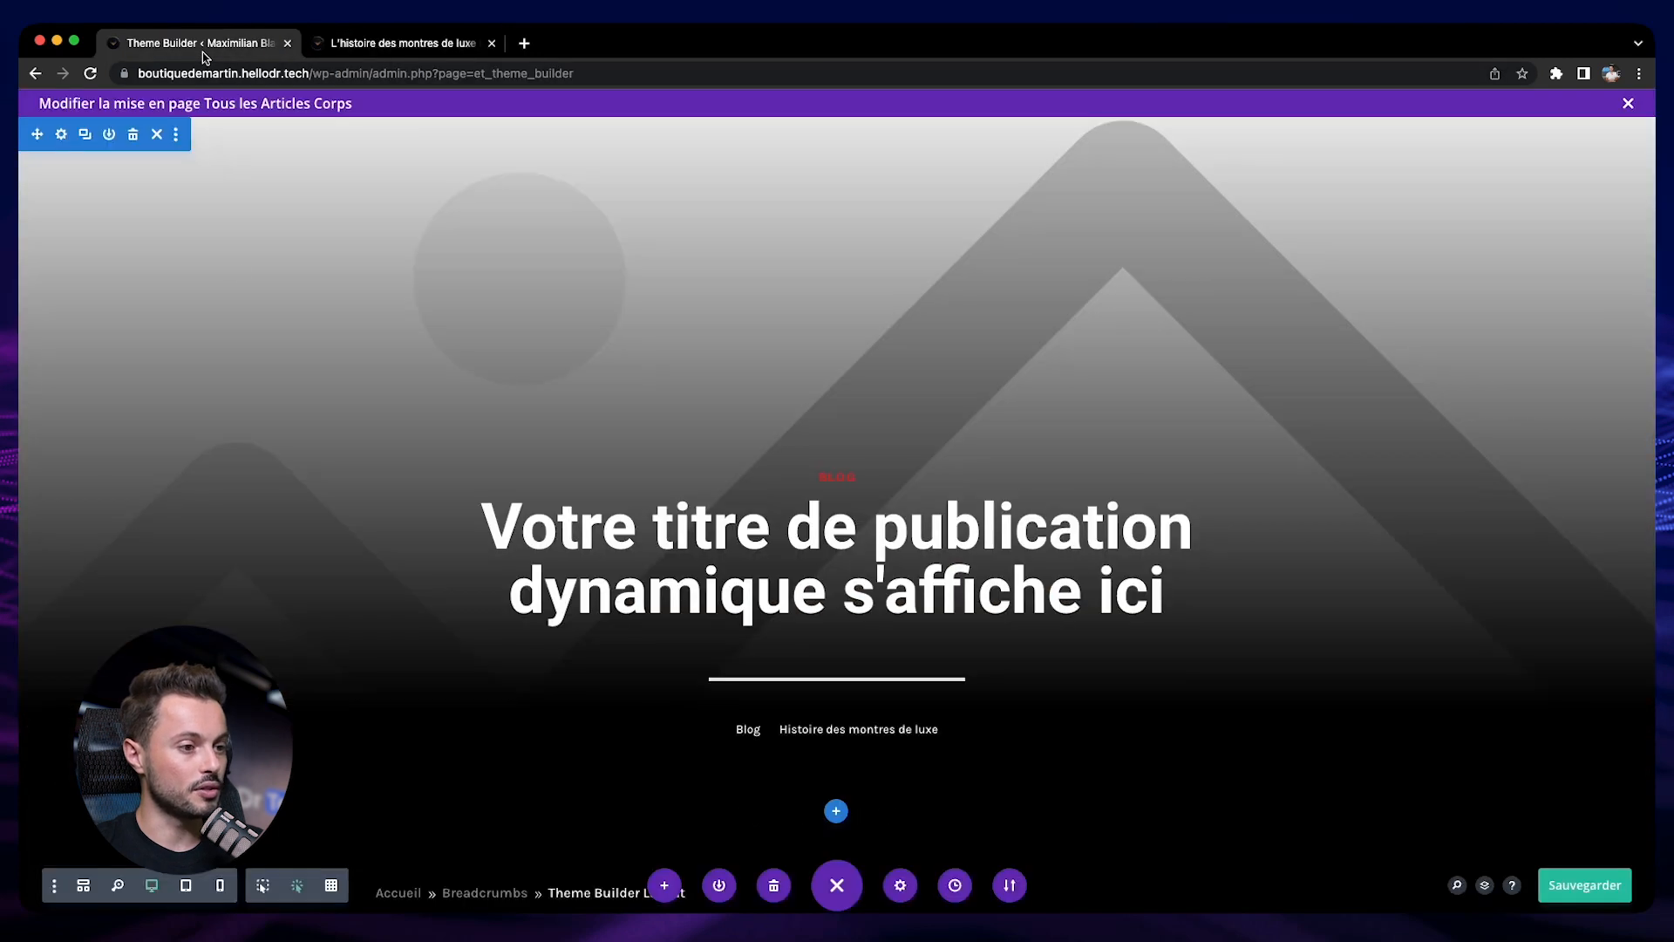
pyautogui.click(185, 886)
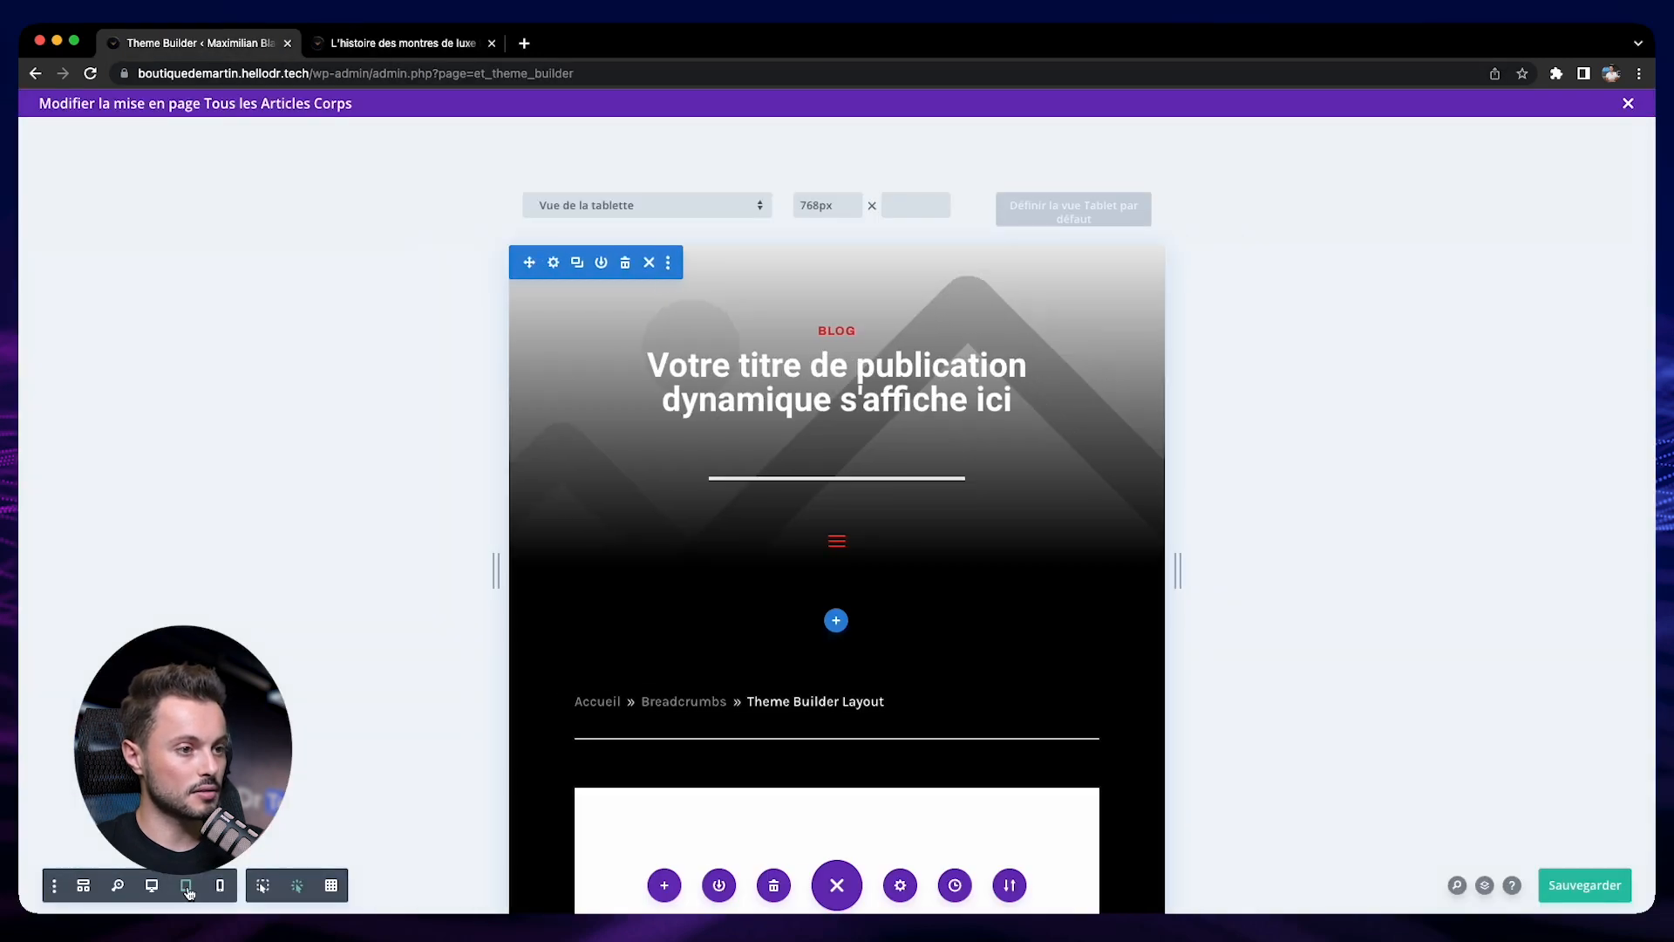
pyautogui.scroll(-4, 820, 610)
pyautogui.scroll(-10, 692, 598)
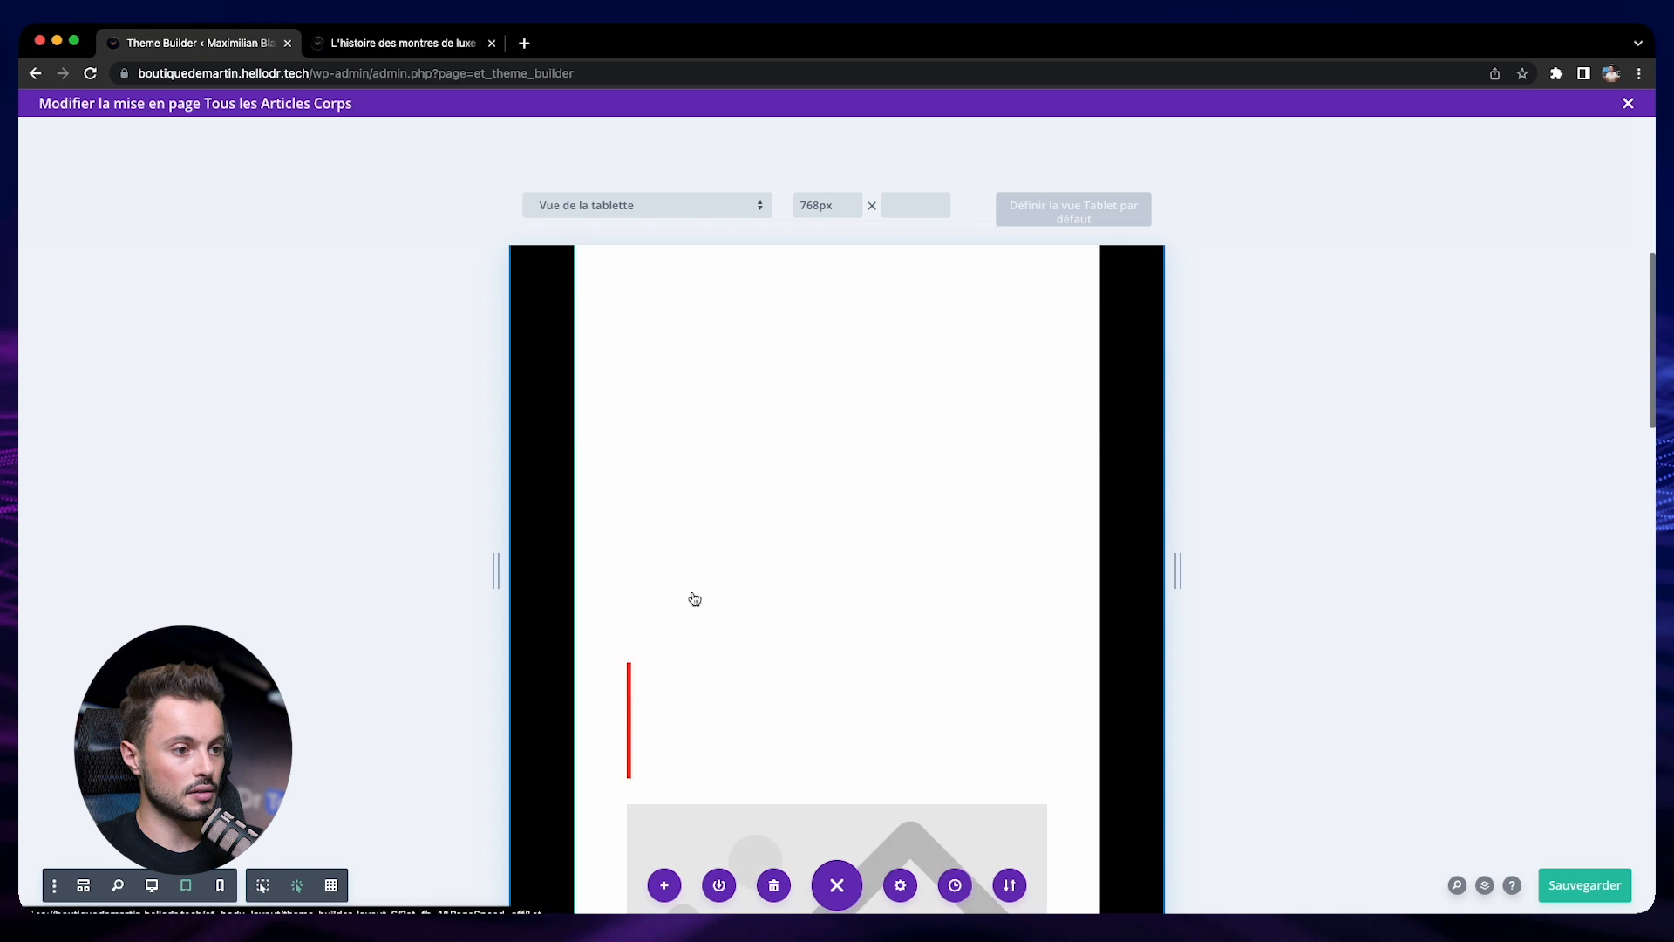
pyautogui.scroll(-10, 768, 523)
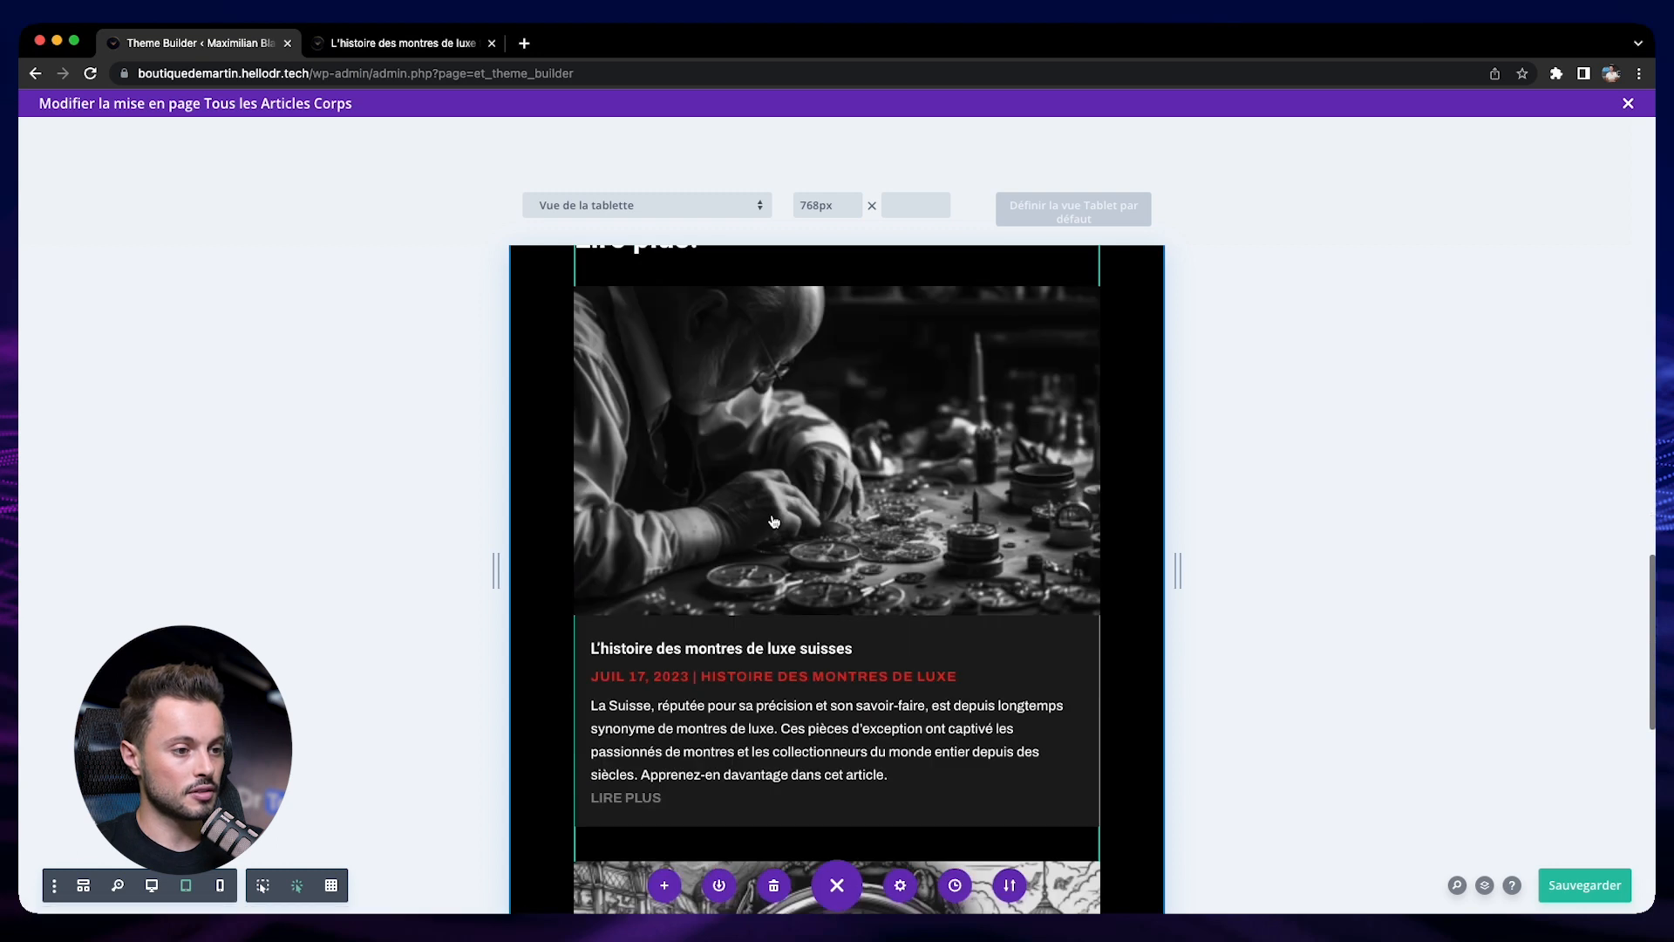
pyautogui.scroll(5, 763, 523)
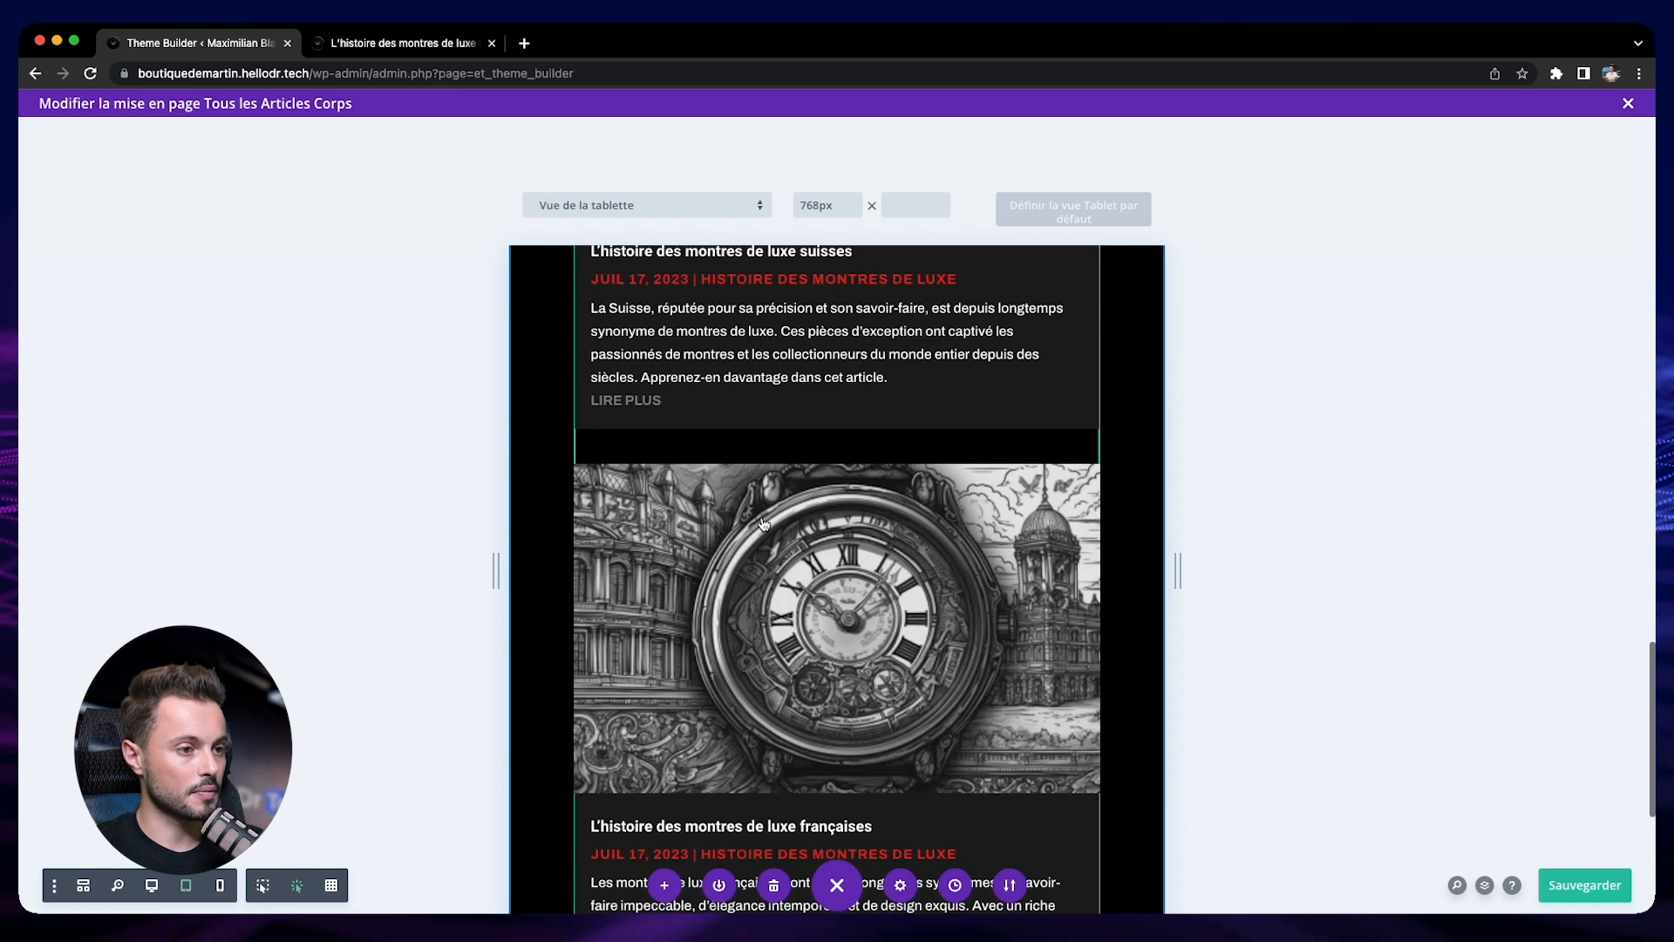
# Preview the template in phone view and check the "Lire plus:" heading, related post cards and title banner
pyautogui.click(218, 890)
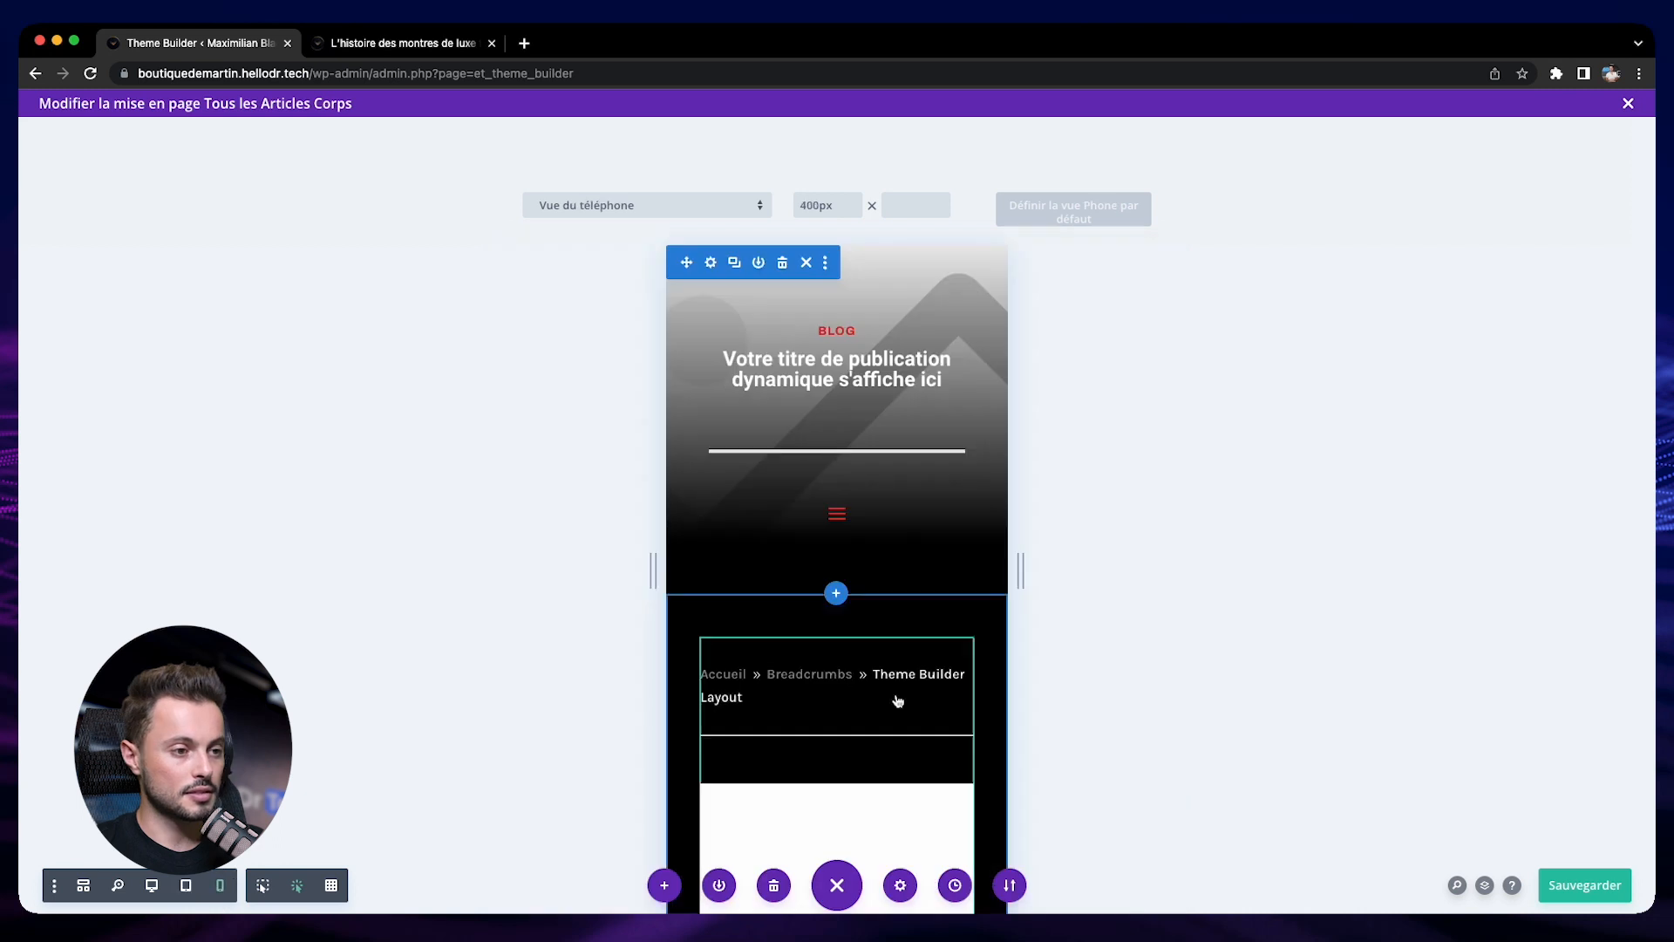
pyautogui.scroll(-8, 902, 694)
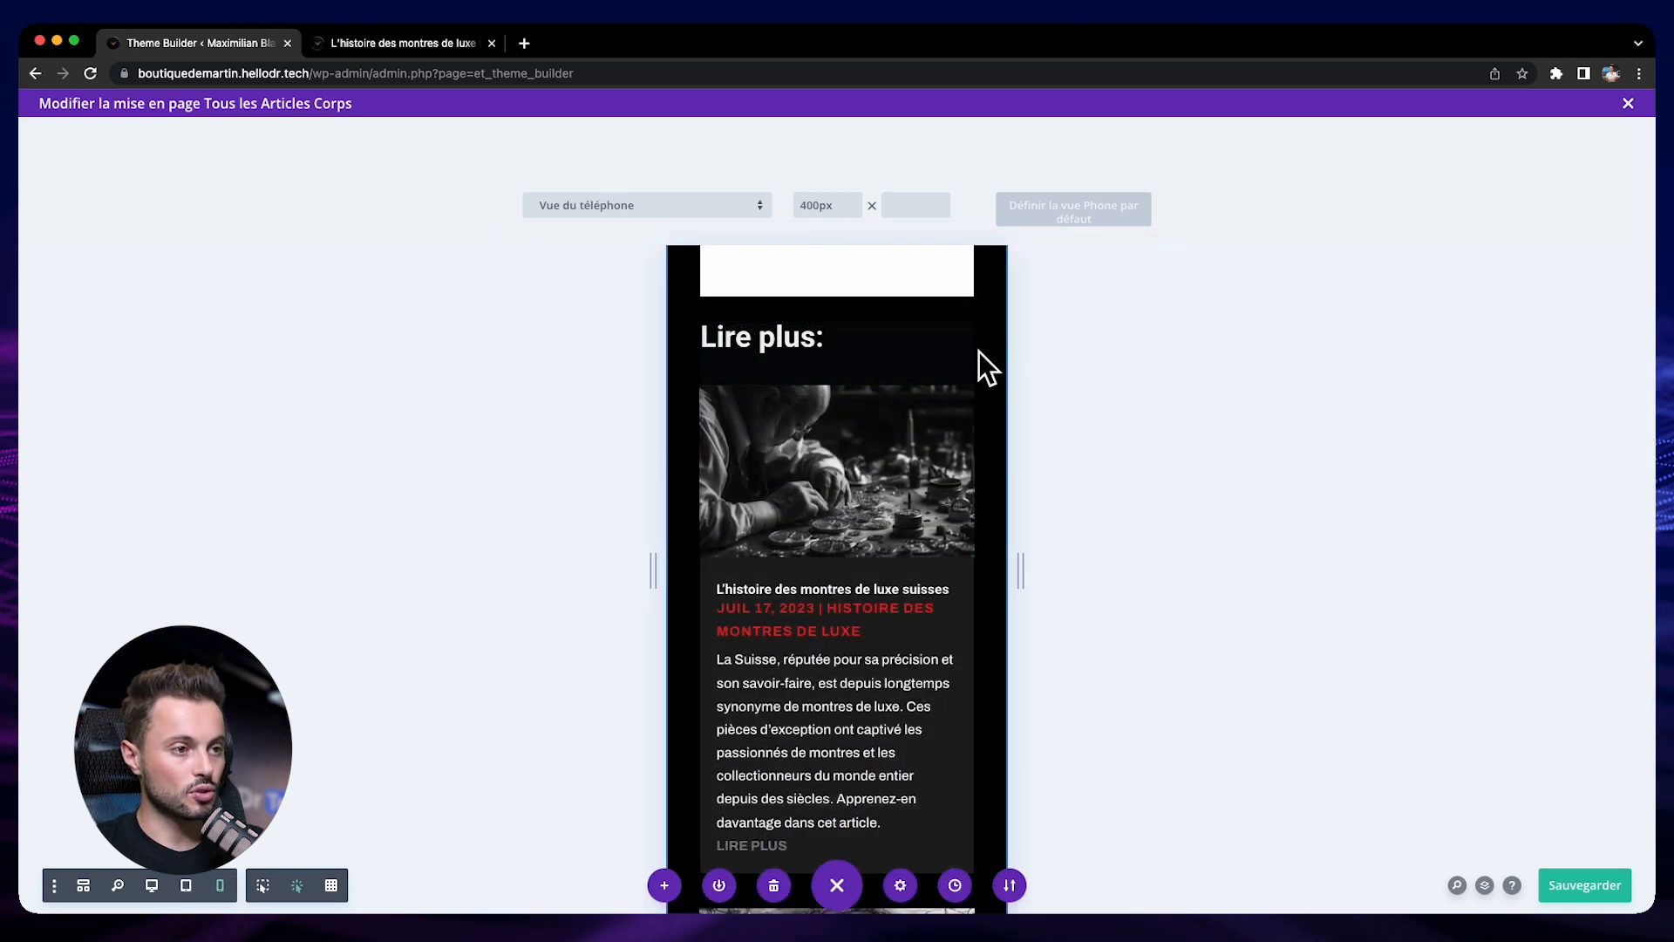
pyautogui.scroll(-4, 780, 542)
pyautogui.scroll(-8, 781, 543)
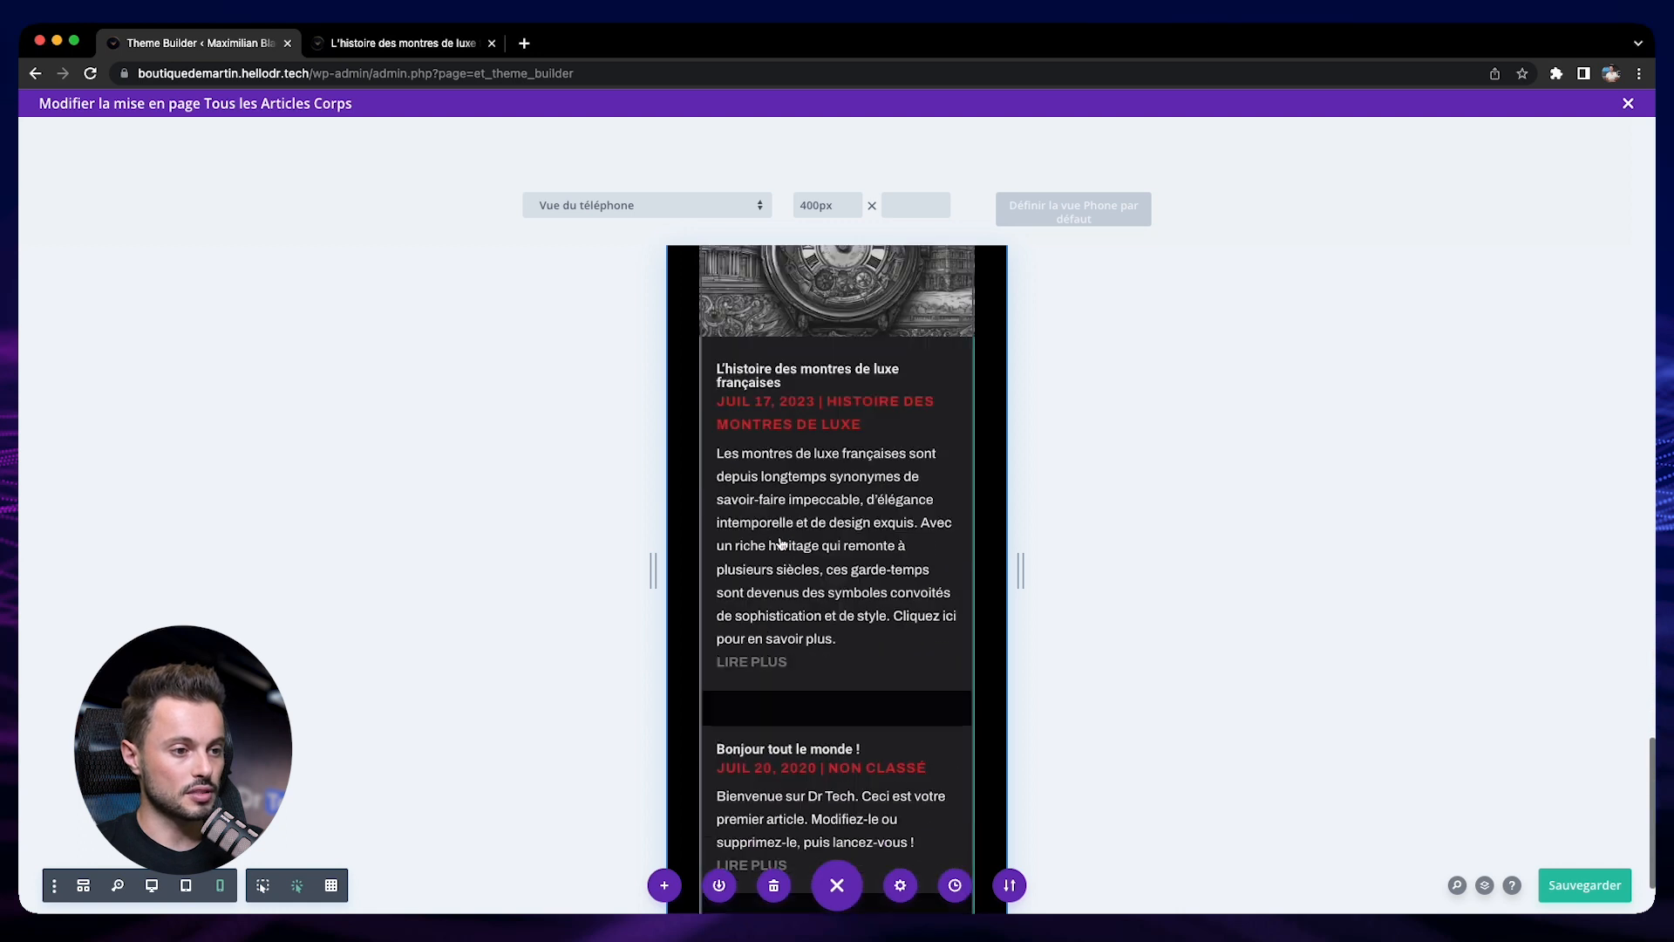
pyautogui.scroll(6, 845, 544)
pyautogui.scroll(15, 845, 544)
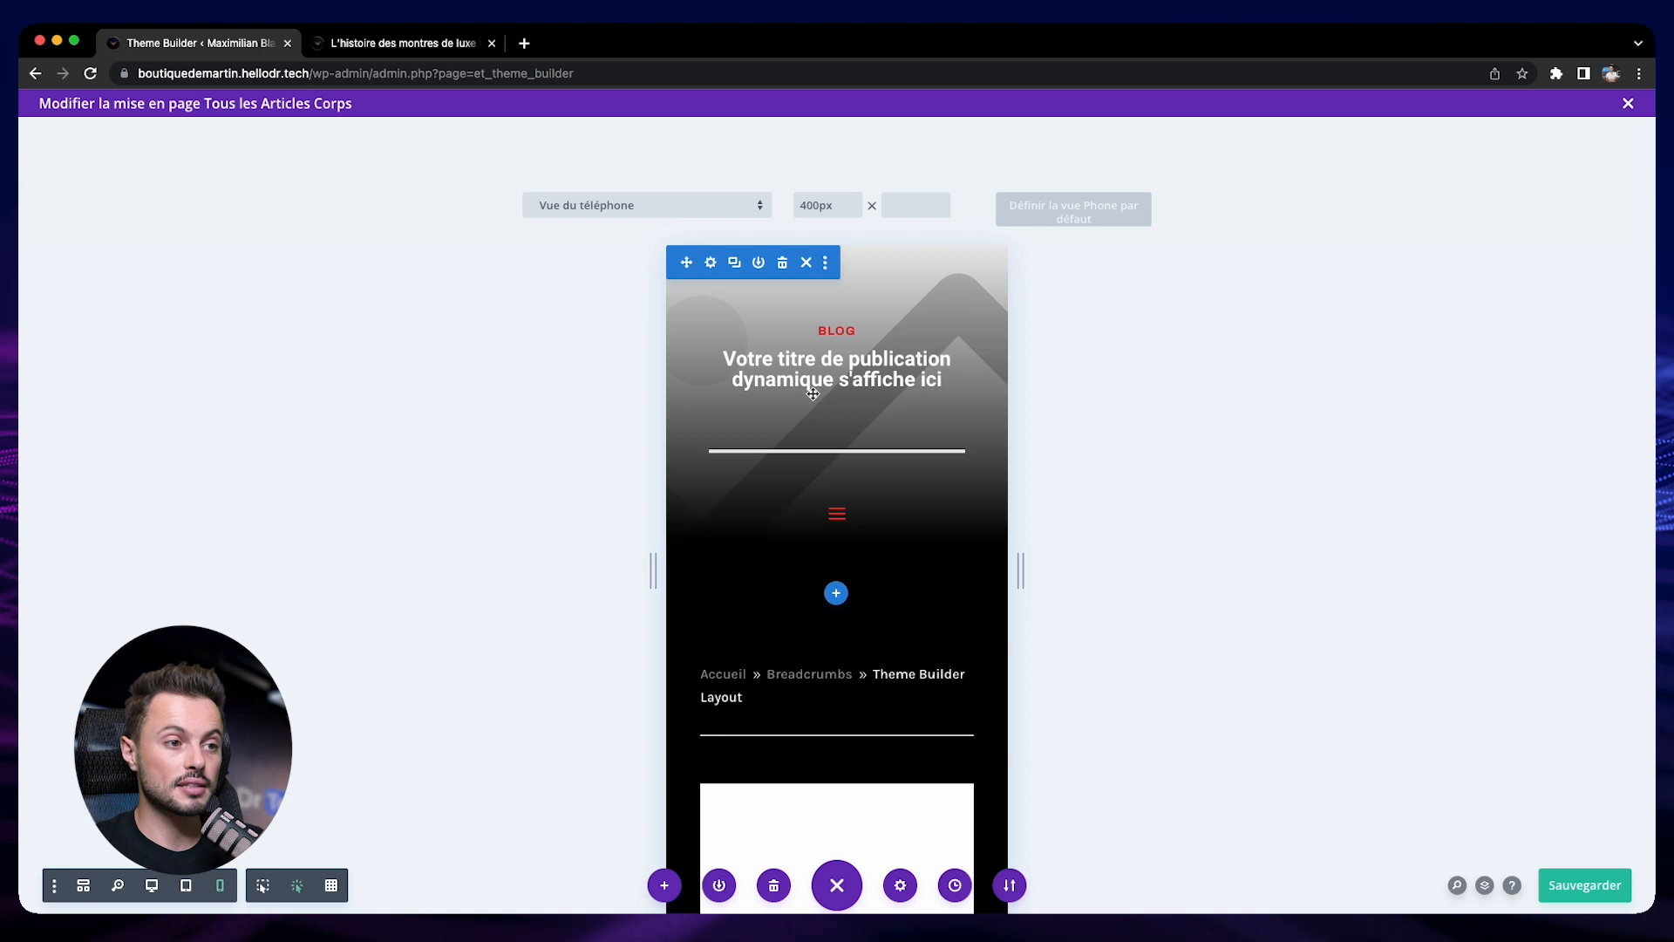
# Open the post title's style settings and check its title text size for phones
pyautogui.click(863, 369)
pyautogui.click(1346, 300)
pyautogui.click(1282, 373)
pyautogui.scroll(-2, 1329, 530)
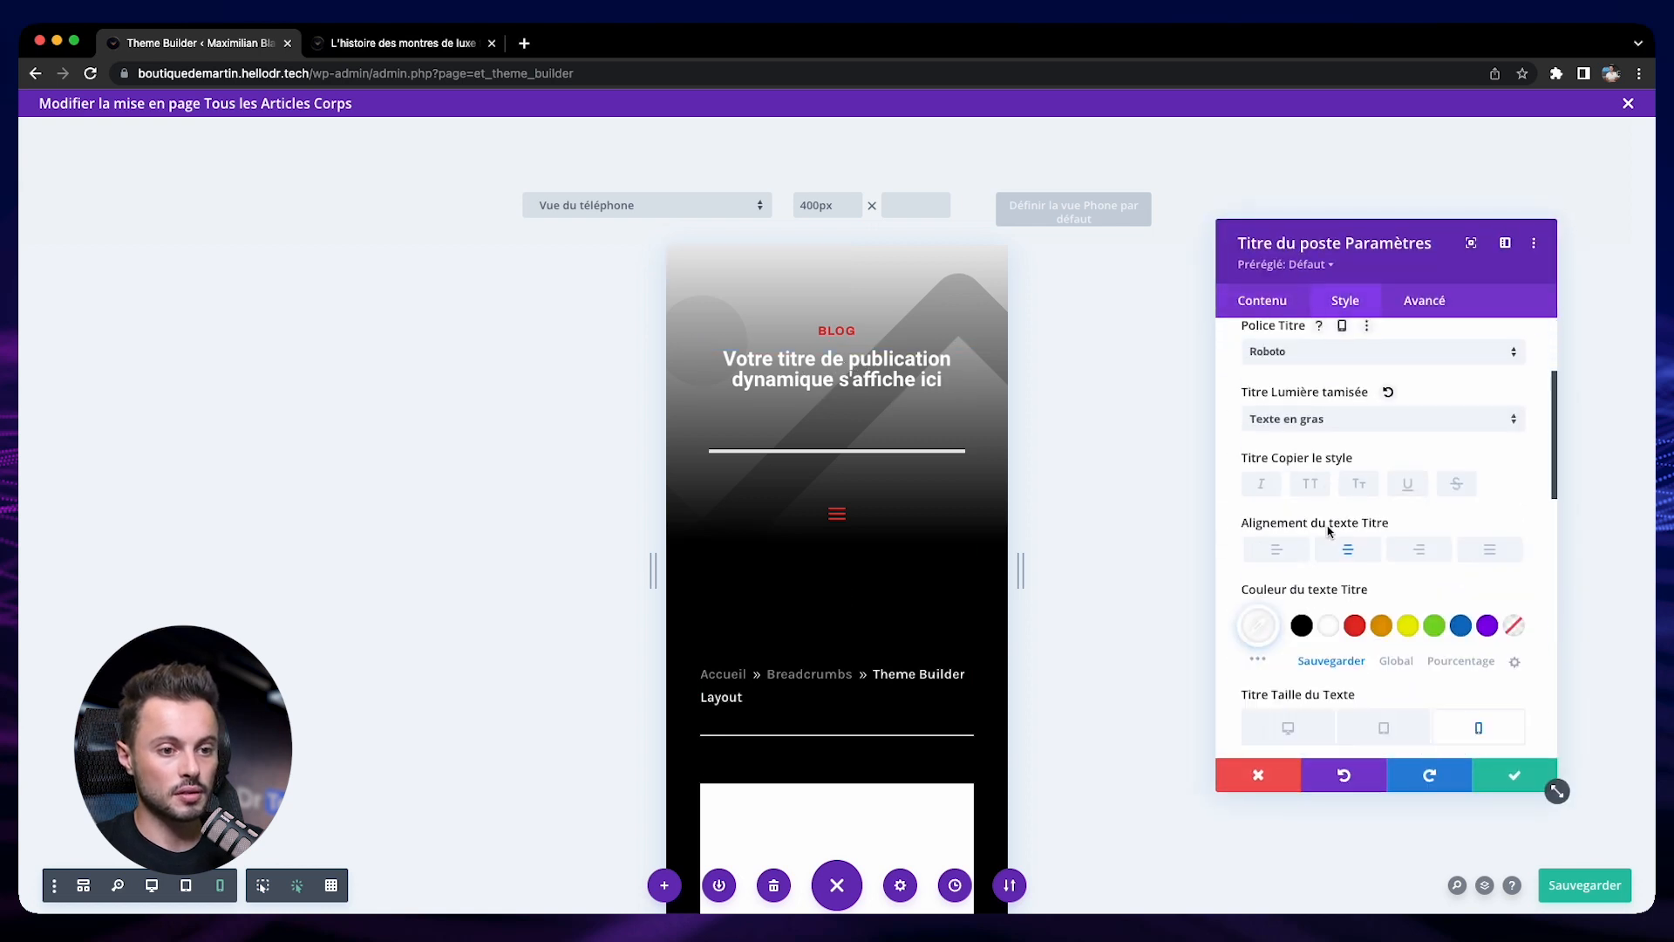
pyautogui.scroll(-2, 1334, 537)
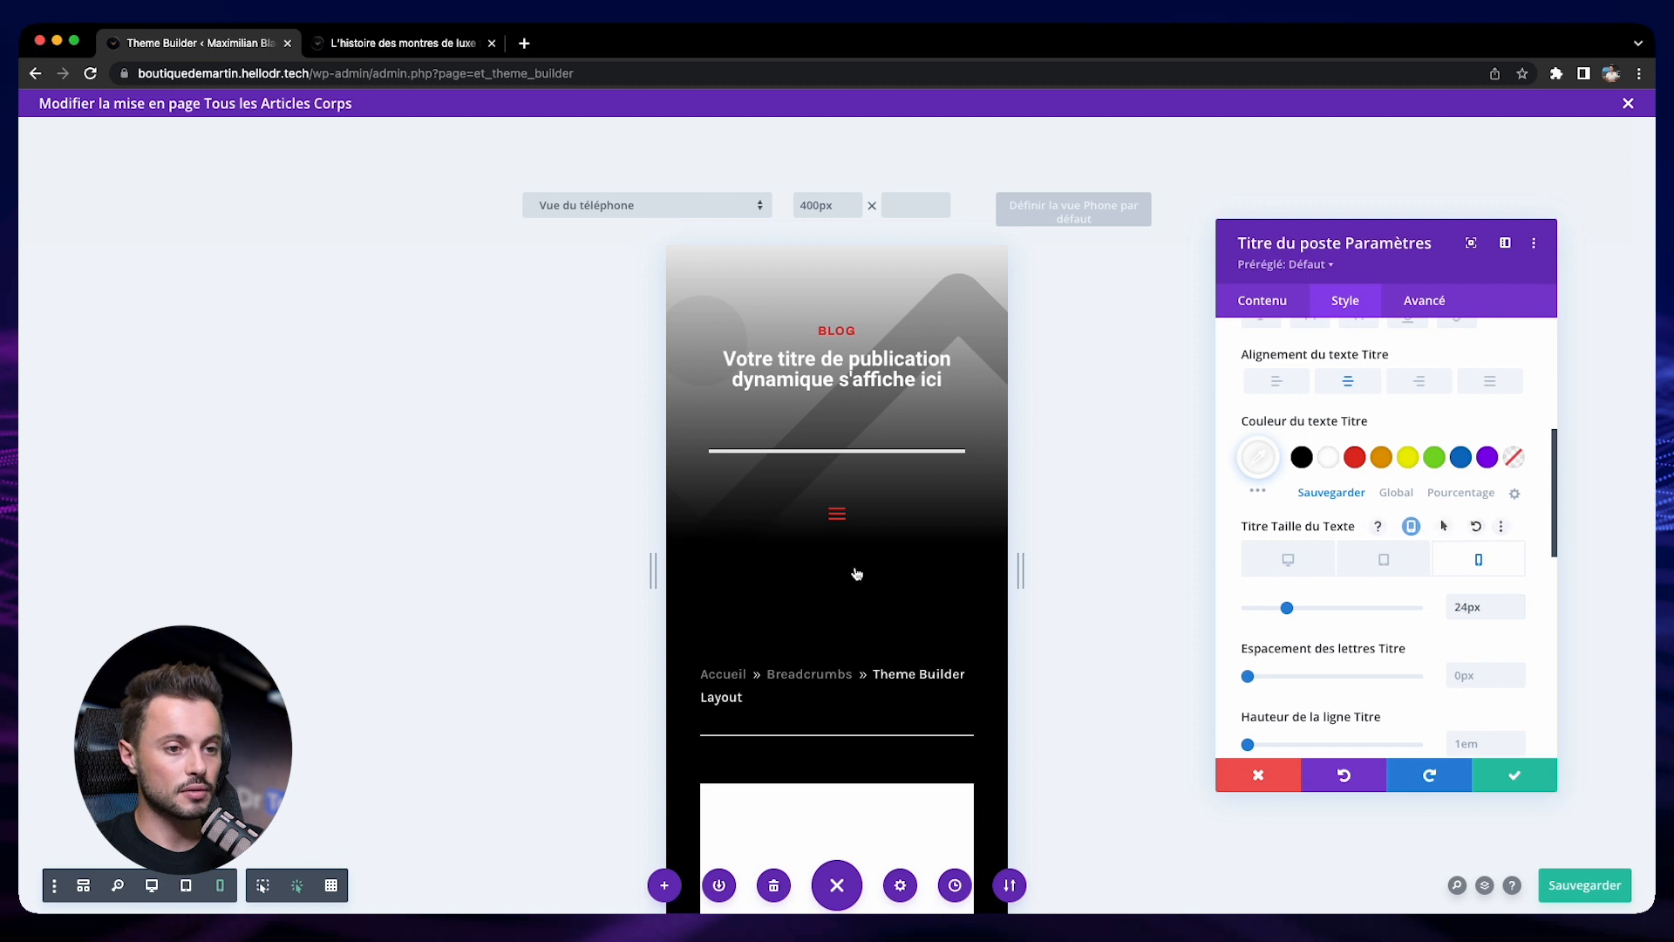
# Set the "Lire plus:" Heading 2 text size to 20px for phones and save the template layout
pyautogui.scroll(-10, 858, 573)
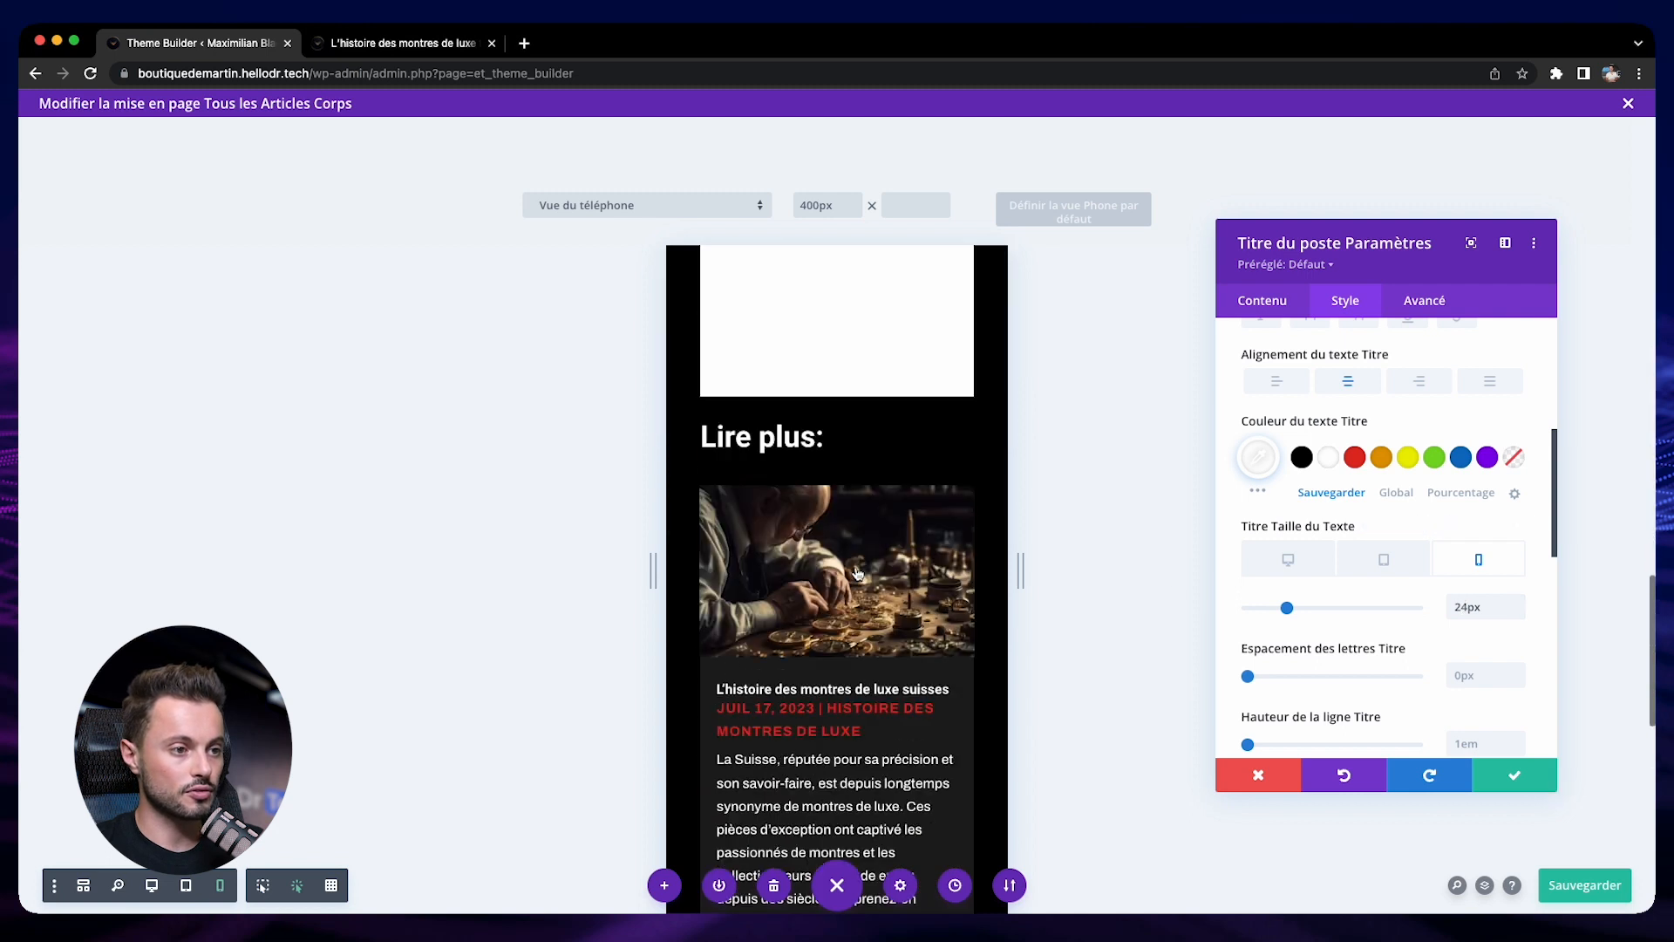
pyautogui.click(777, 440)
pyautogui.click(1273, 329)
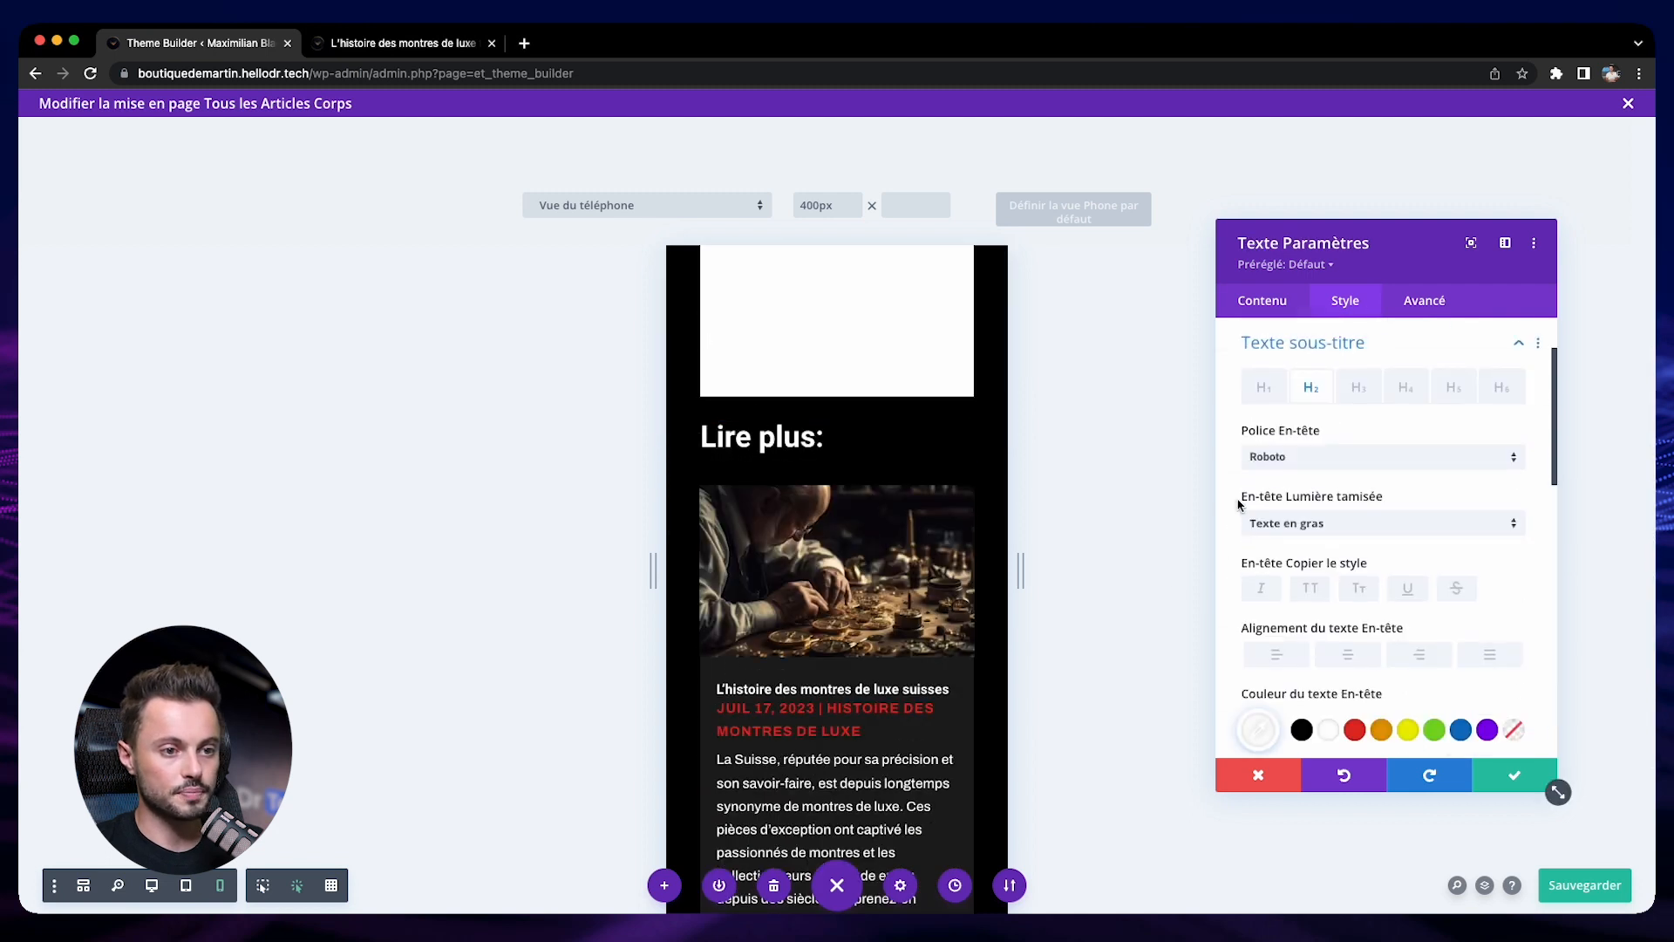
pyautogui.scroll(-3, 1309, 523)
pyautogui.click(1410, 544)
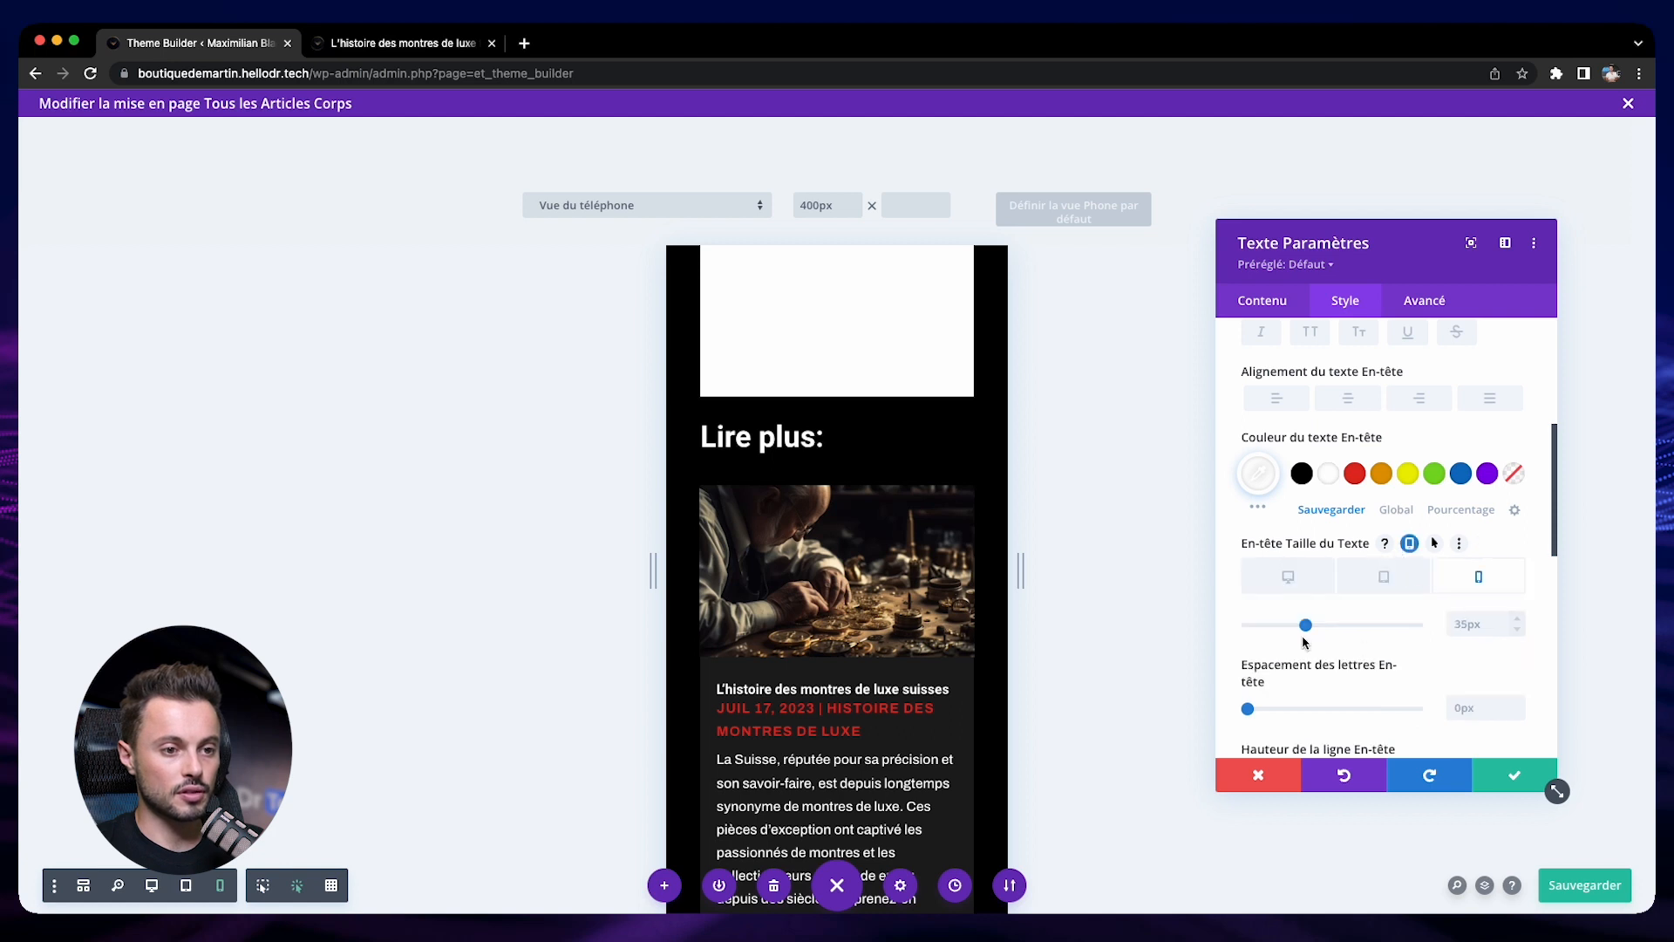
pyautogui.moveTo(1305, 625); pyautogui.dragTo(1280, 627)
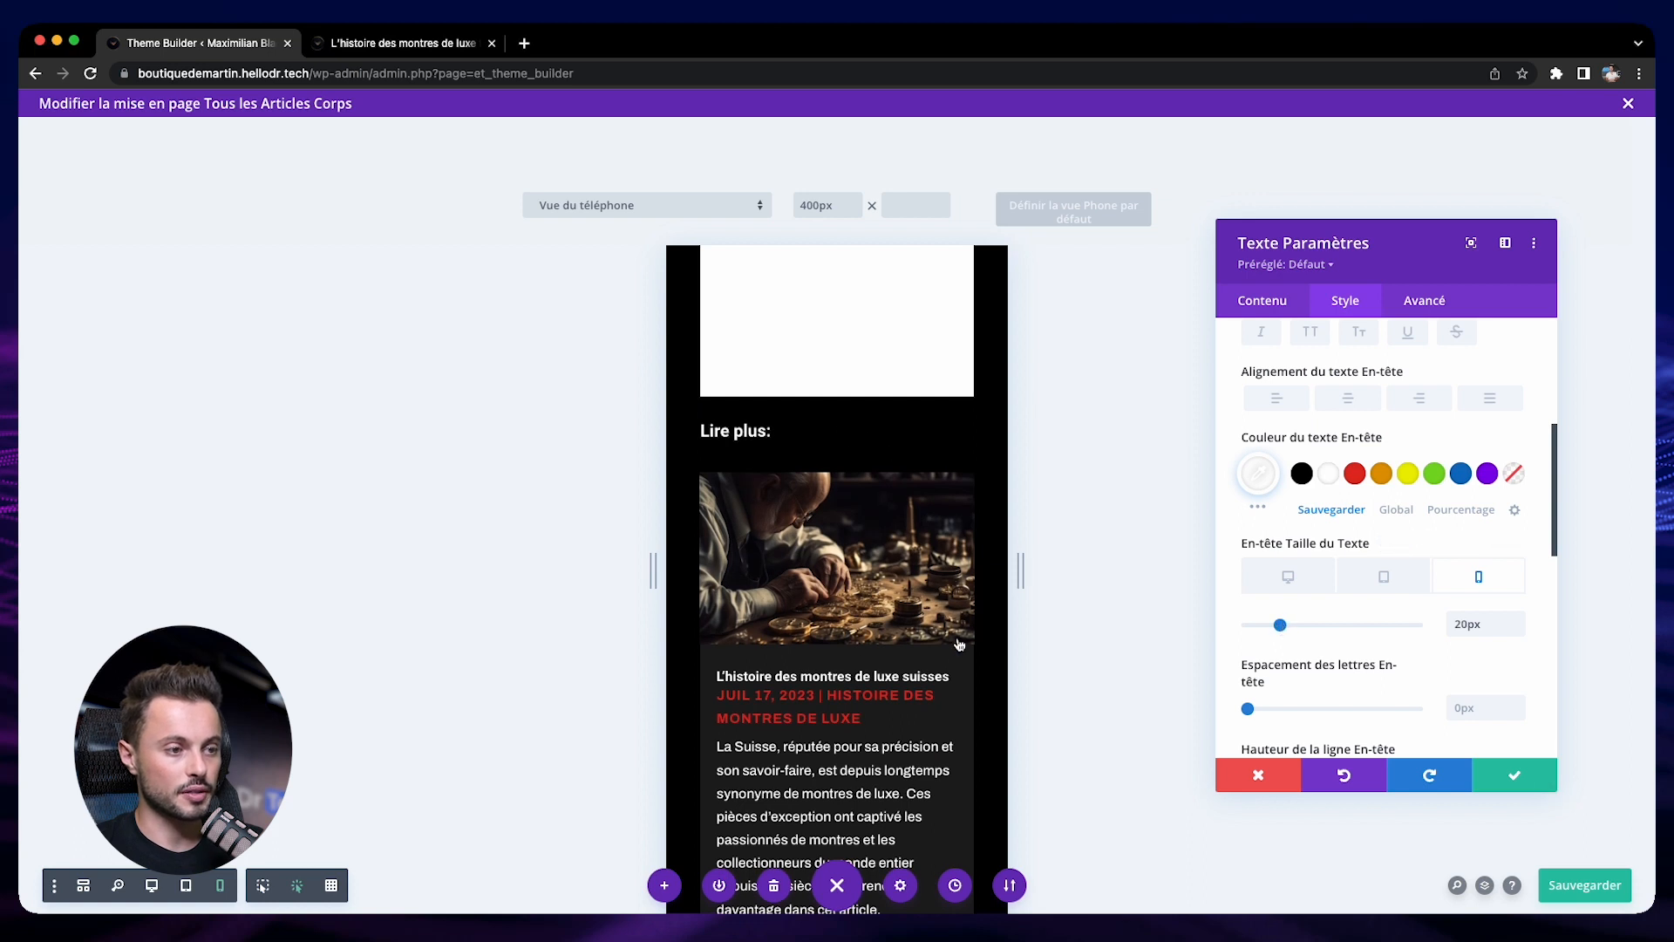
pyautogui.press('Escape')
pyautogui.click(1585, 885)
pyautogui.scroll(-2, 750, 739)
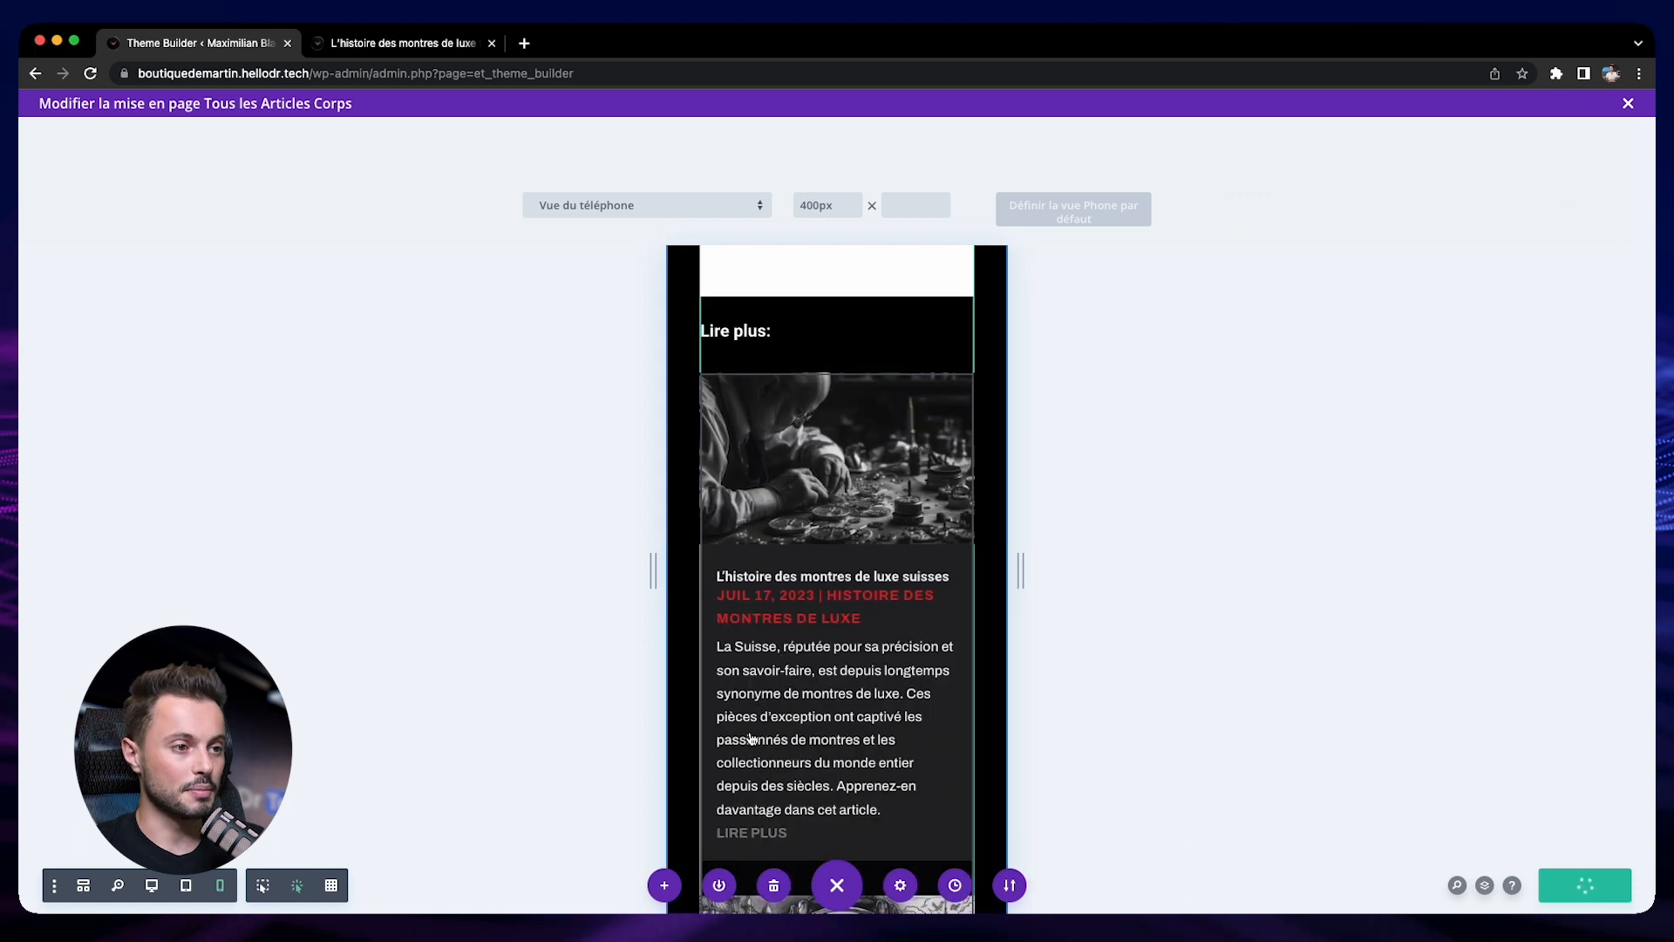